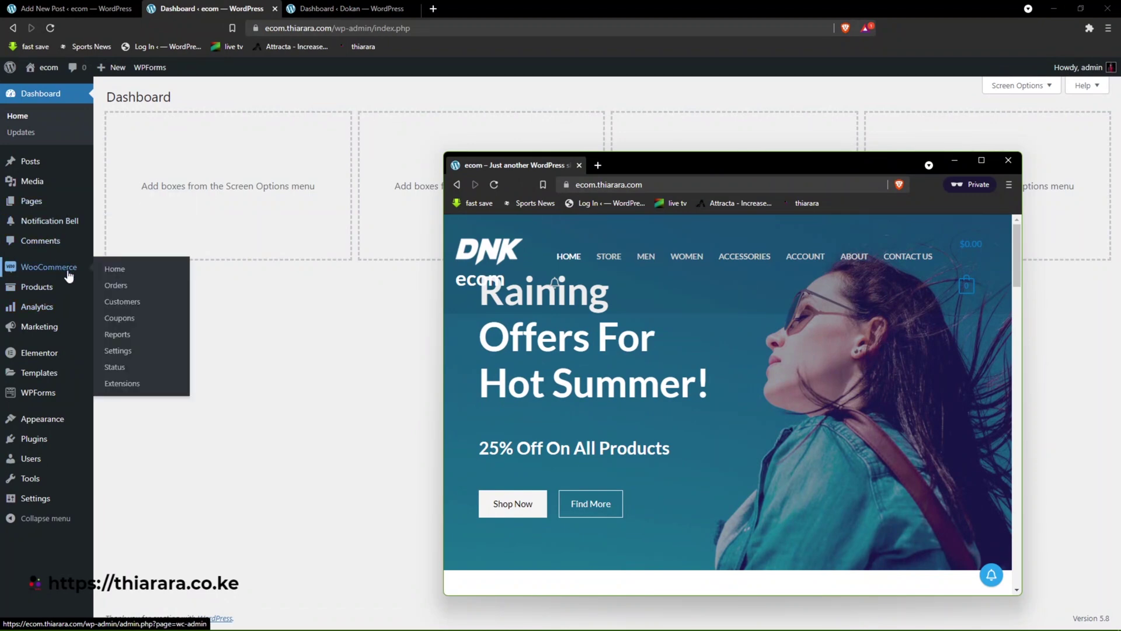
# - Open the existing Anchor Bracelet order in the WooCommerce orders, set its status to Completed, and update the order
pyautogui.click(117, 286)
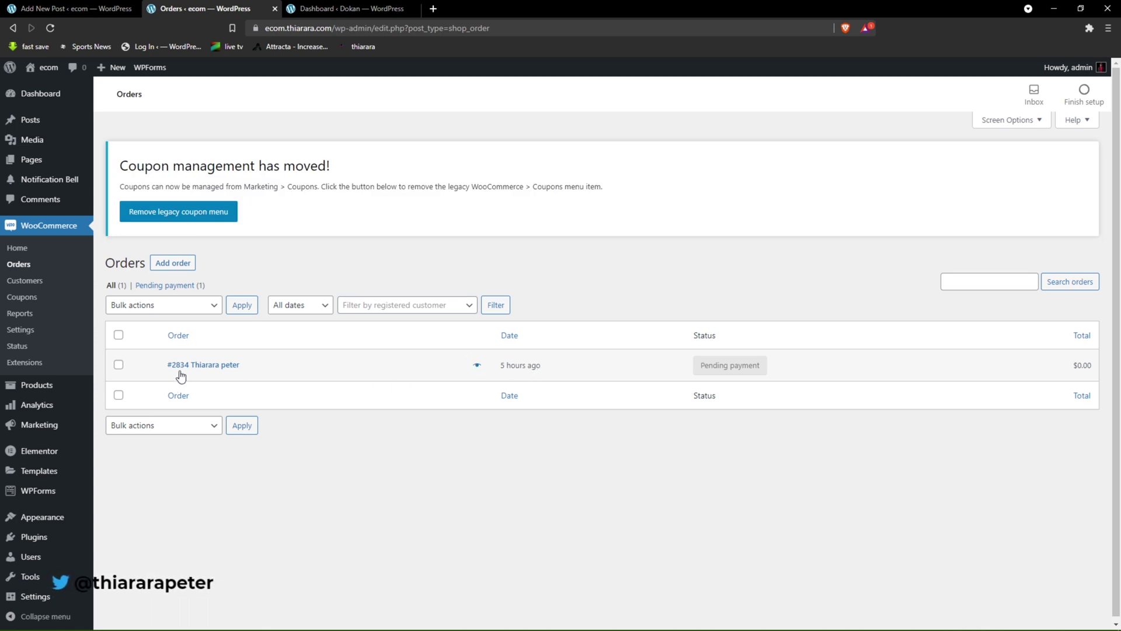
pyautogui.click(204, 366)
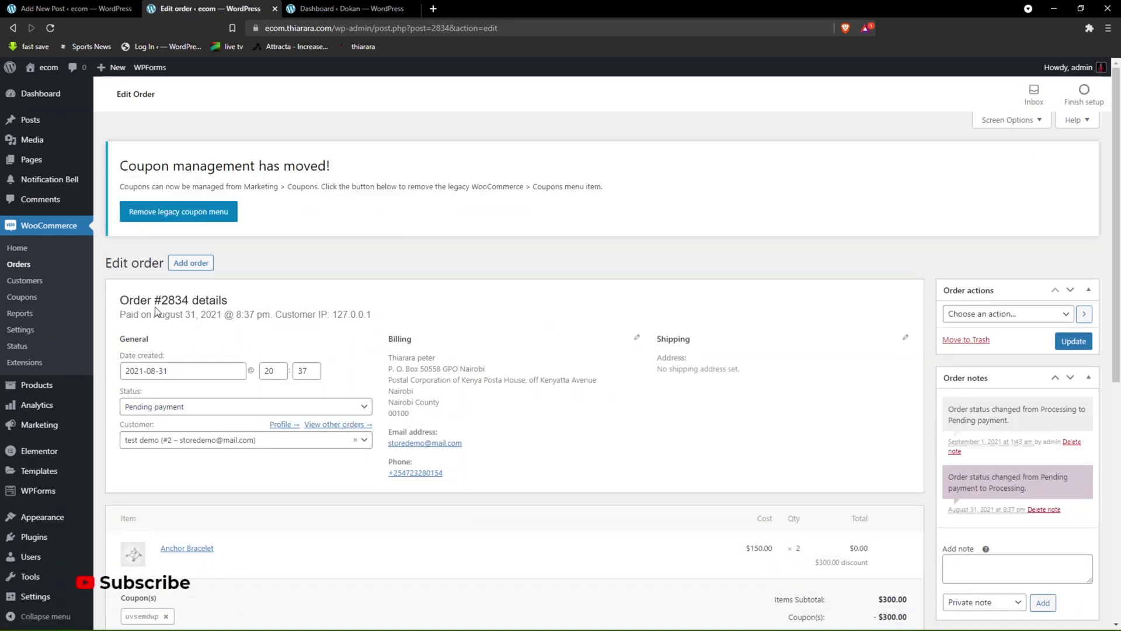
pyautogui.moveTo(179, 301); pyautogui.dragTo(182, 301)
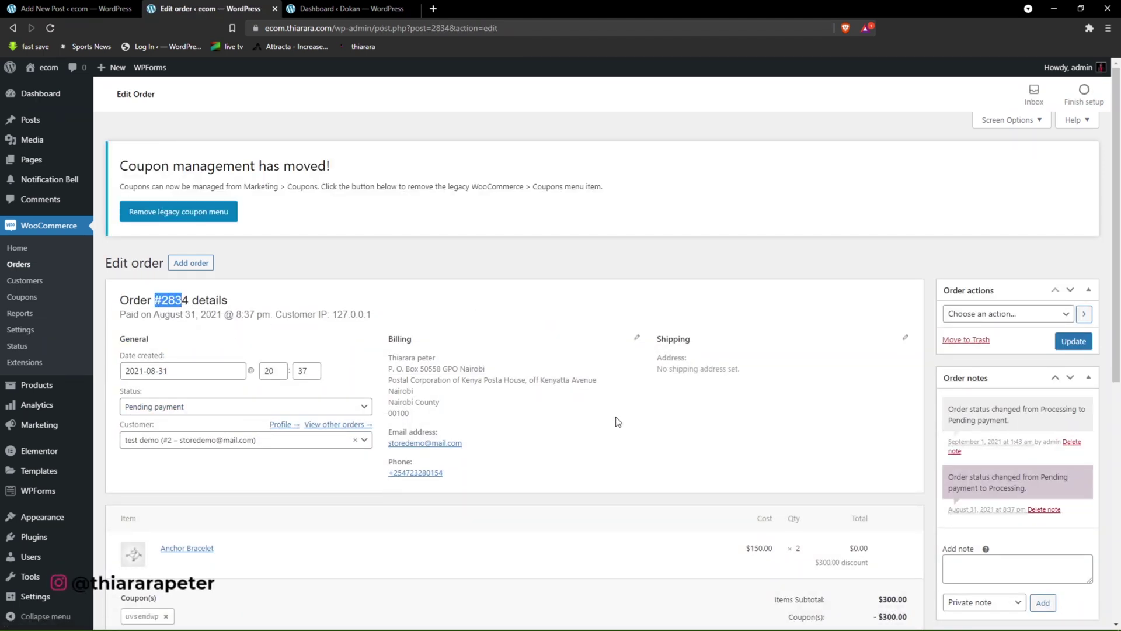
pyautogui.scroll(-1, 474, 435)
pyautogui.scroll(-2, 474, 436)
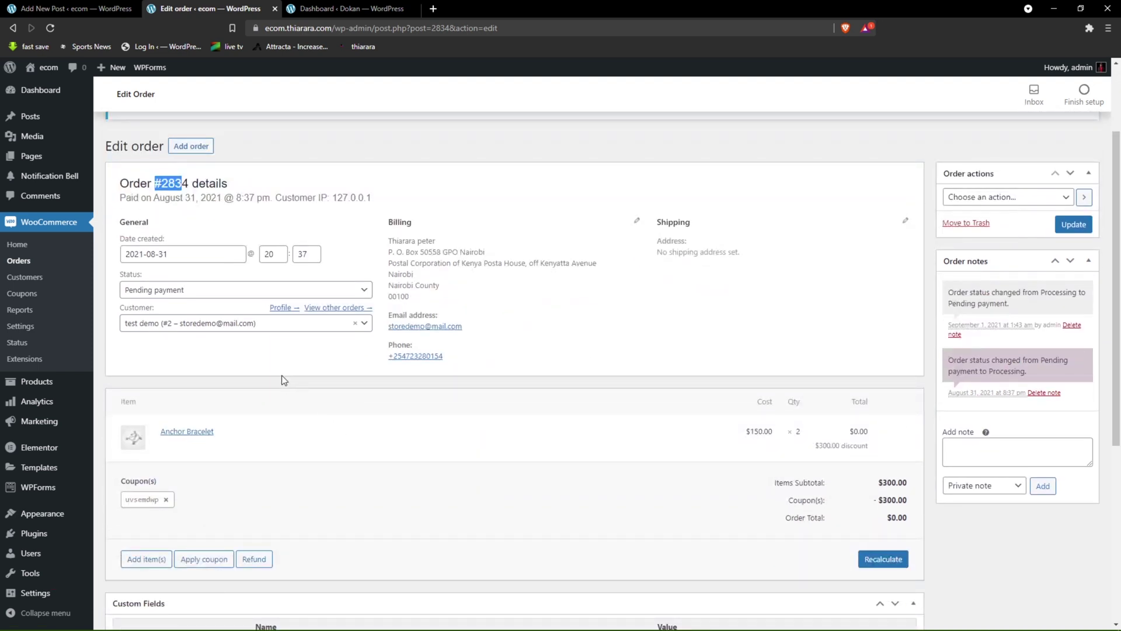
pyautogui.click(309, 290)
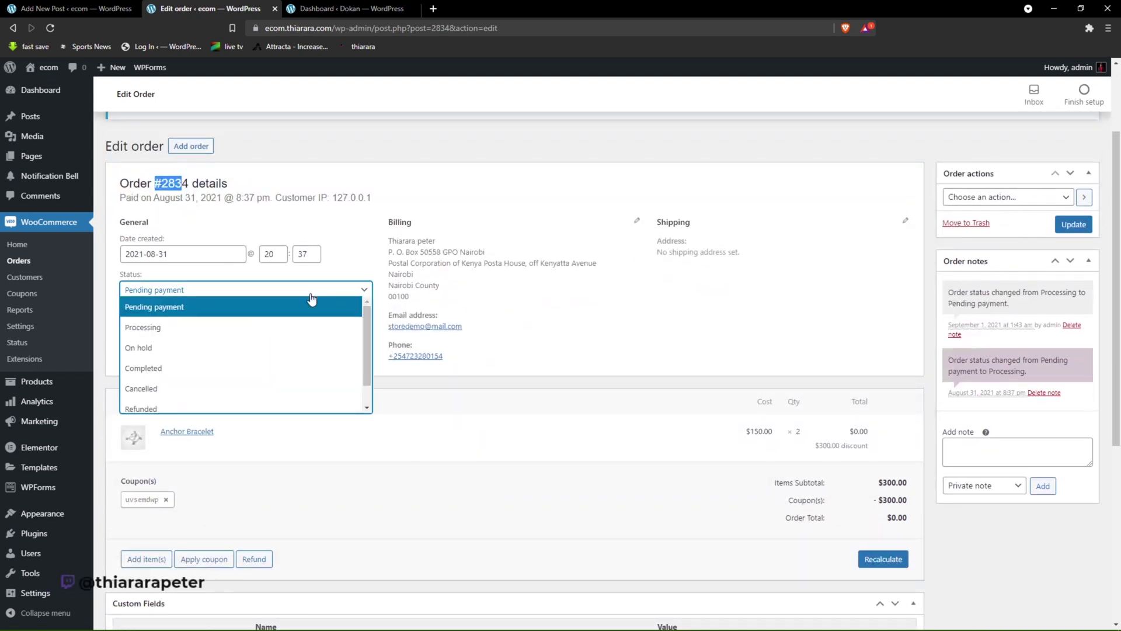
pyautogui.click(174, 375)
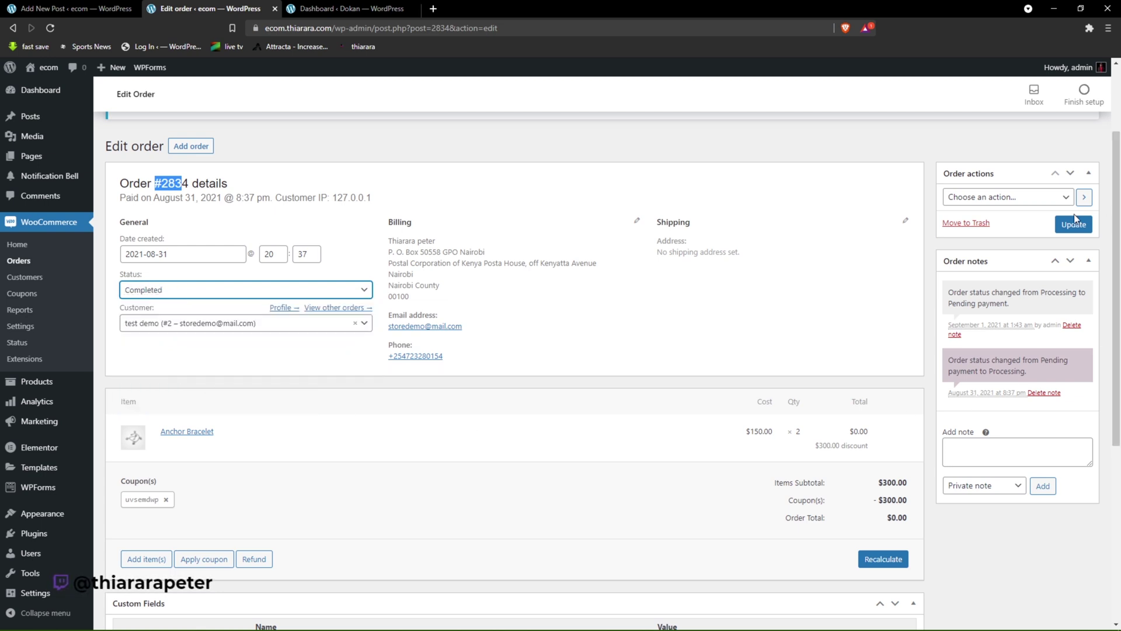
pyautogui.click(1065, 226)
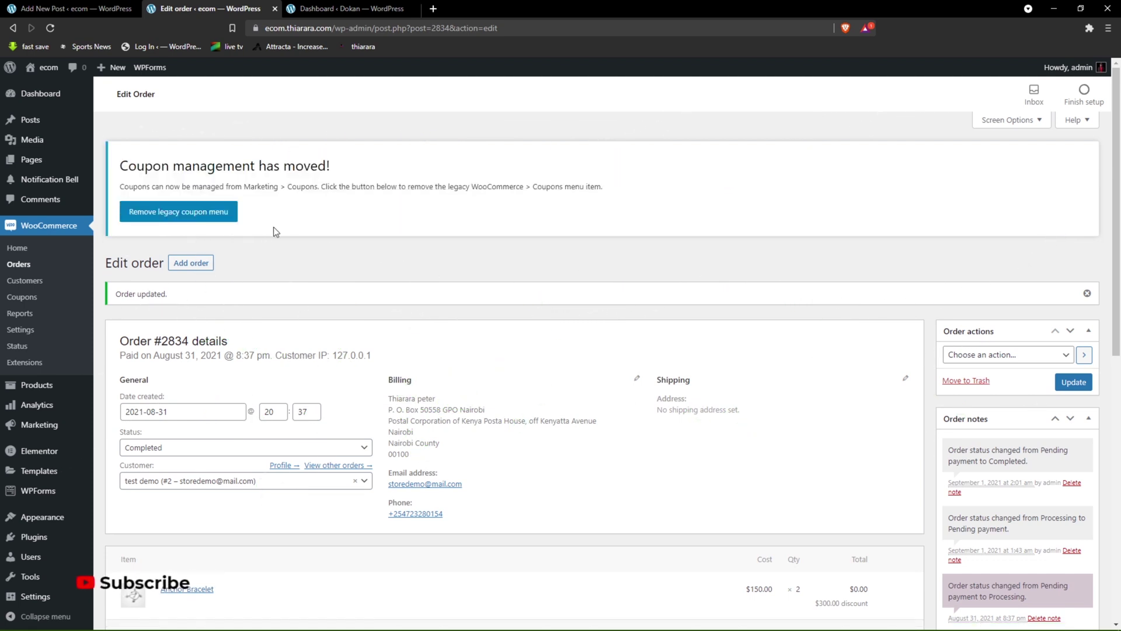
# - Switch to the private storefront window, maximize and reload it, and open the "Your order is completed" notification
pyautogui.moveTo(591, 613)
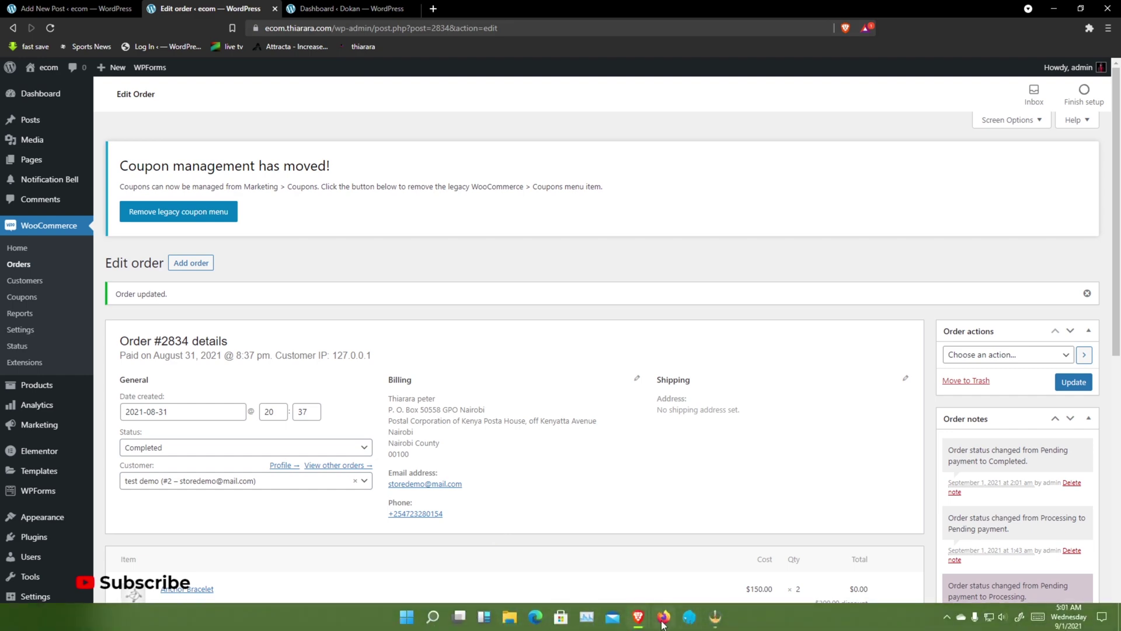
pyautogui.moveTo(643, 622)
pyautogui.click(670, 595)
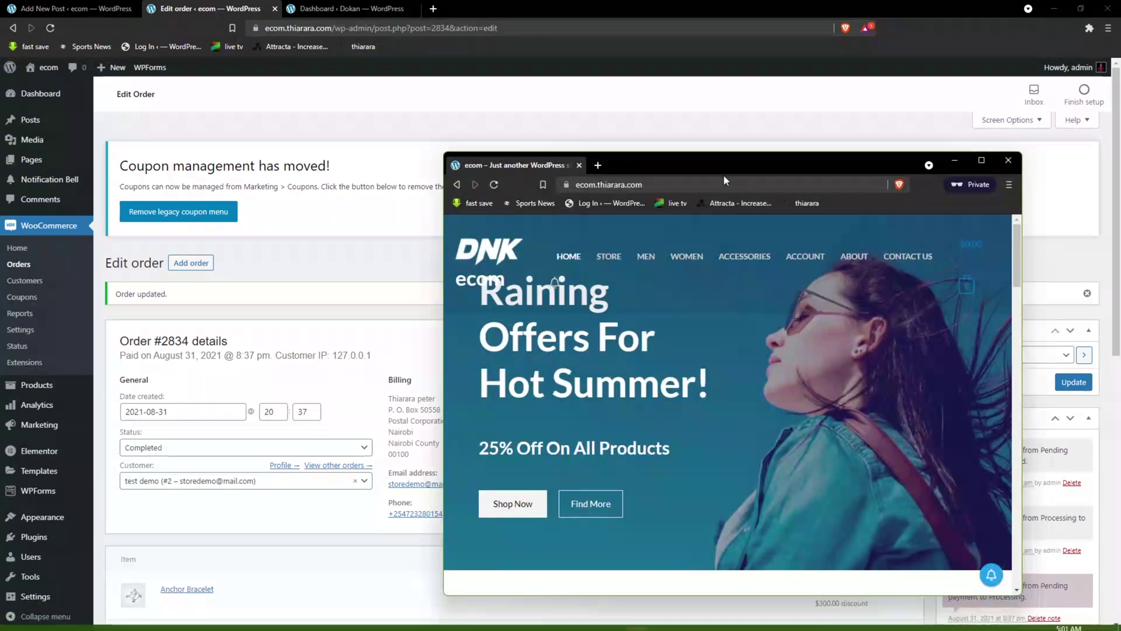
pyautogui.click(982, 160)
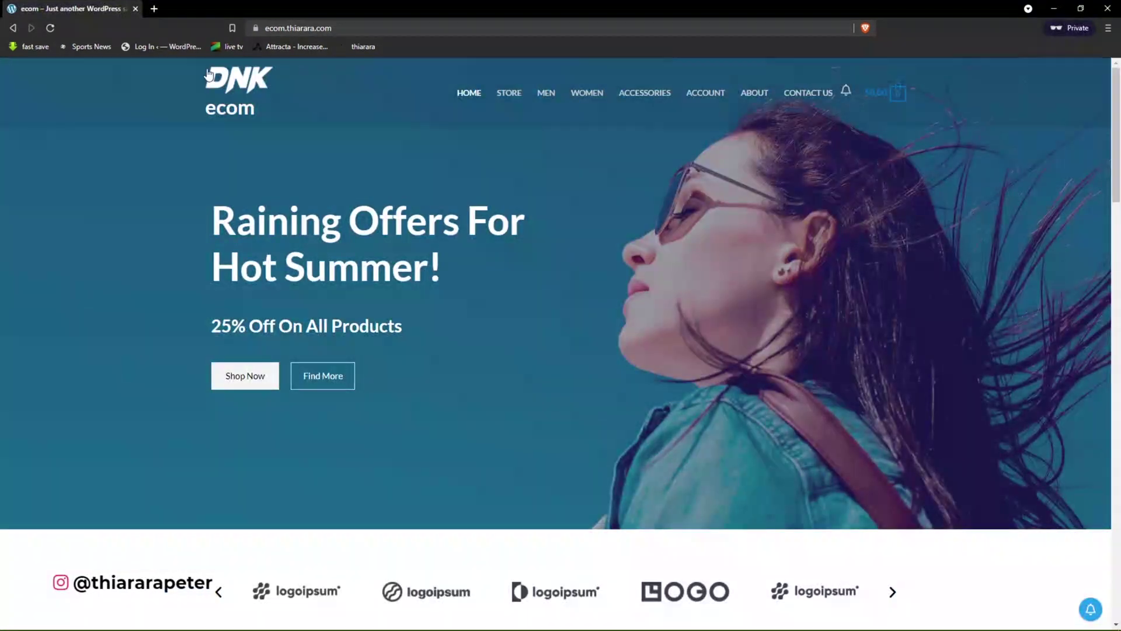
pyautogui.click(50, 30)
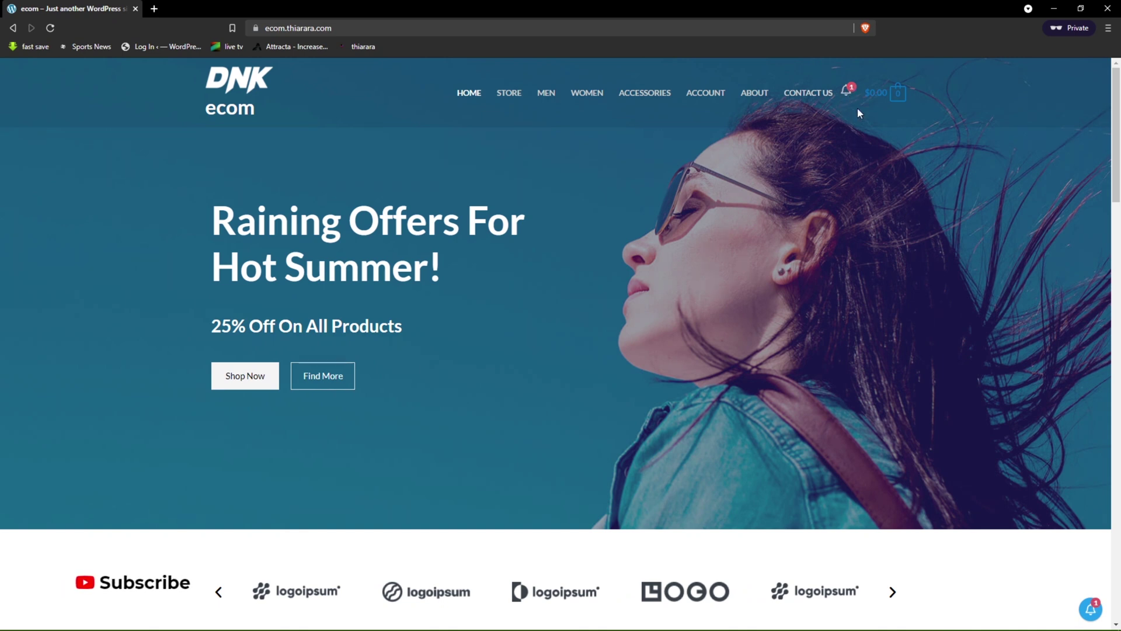
pyautogui.click(847, 94)
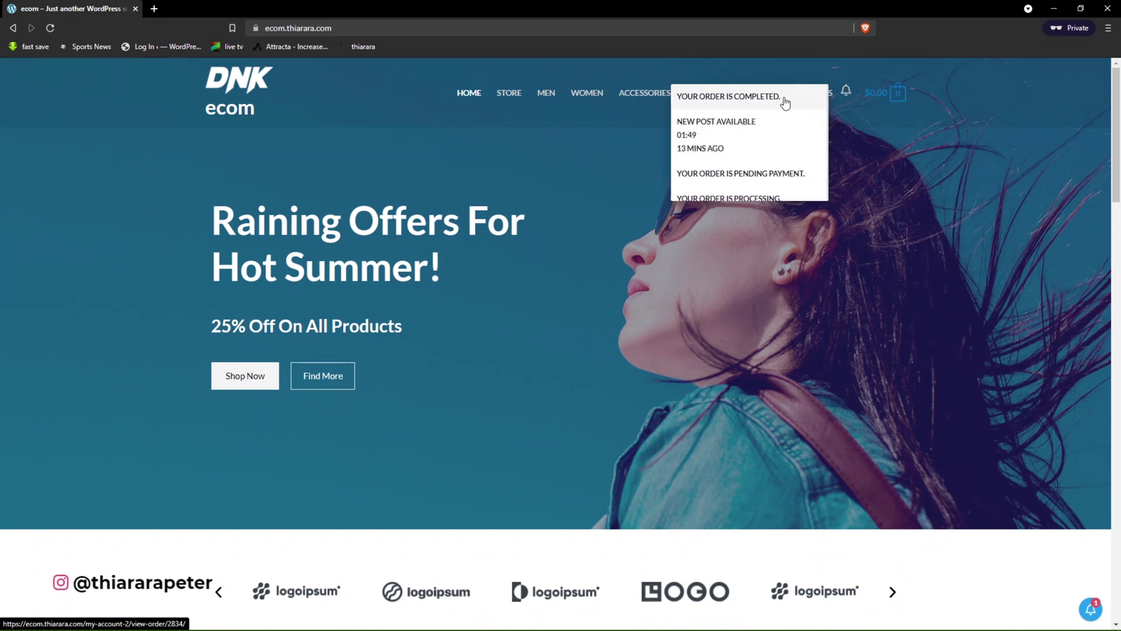
pyautogui.click(748, 101)
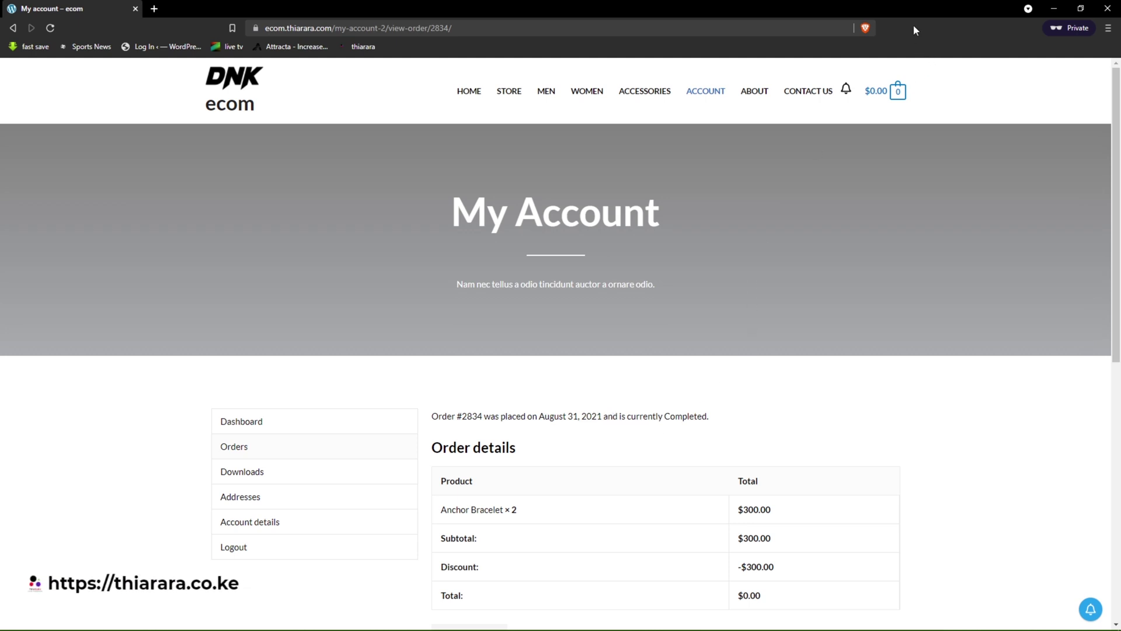
# - Return to the WordPress admin window and create a new post titled "test 2" with the copied "Vestibulum ante ipsum" paragraph as its content
pyautogui.moveTo(905, 8); pyautogui.dragTo(857, 114)
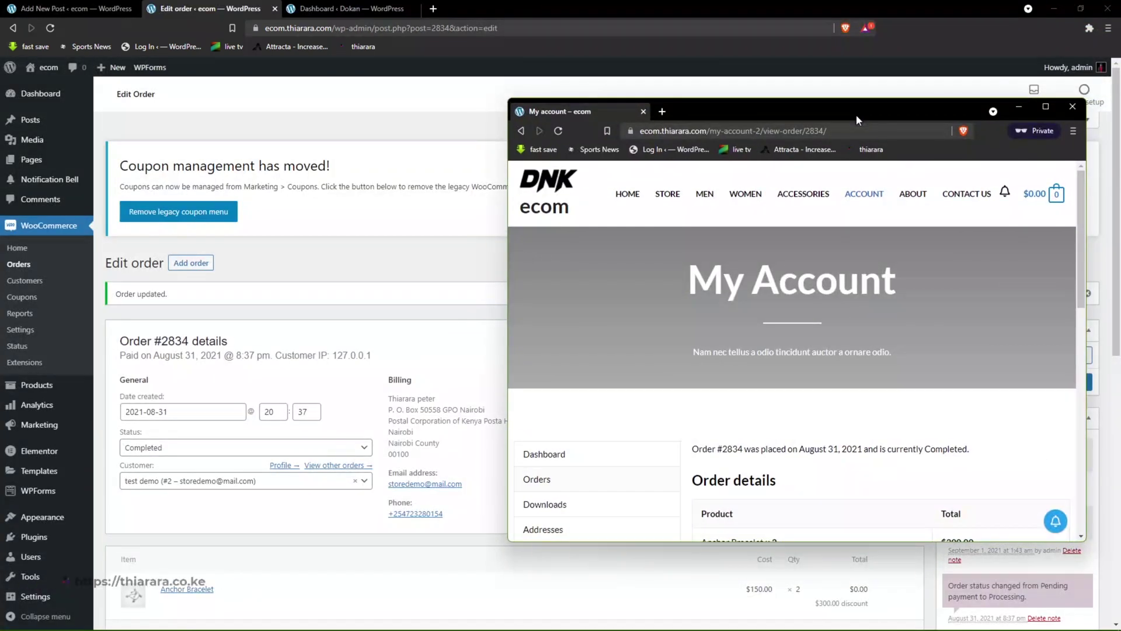
pyautogui.moveTo(35, 123)
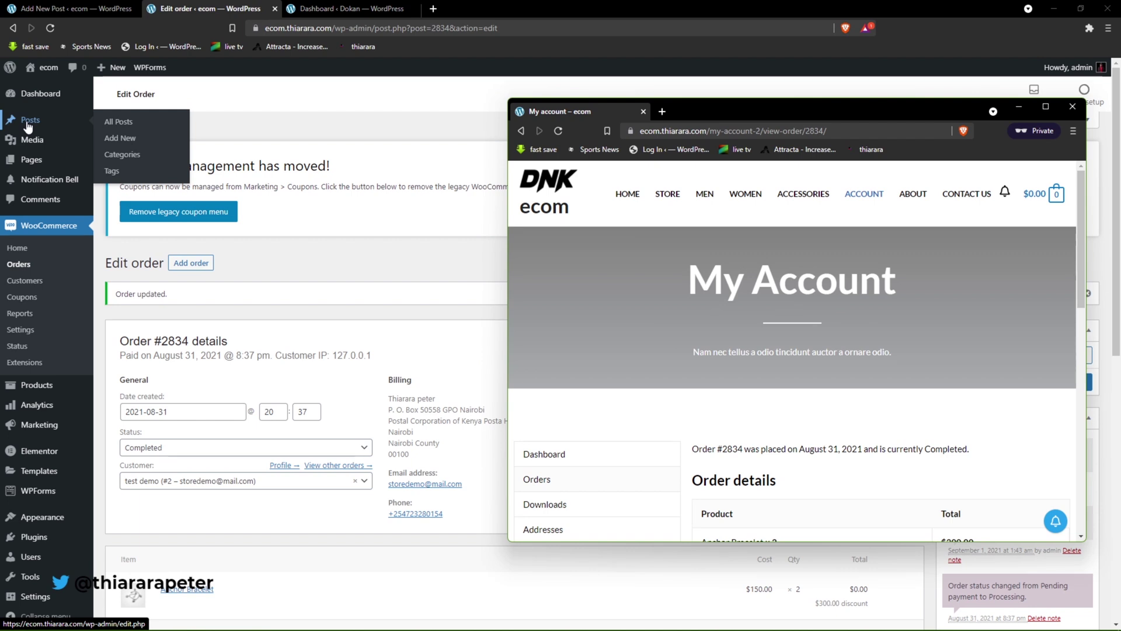
pyautogui.click(122, 140)
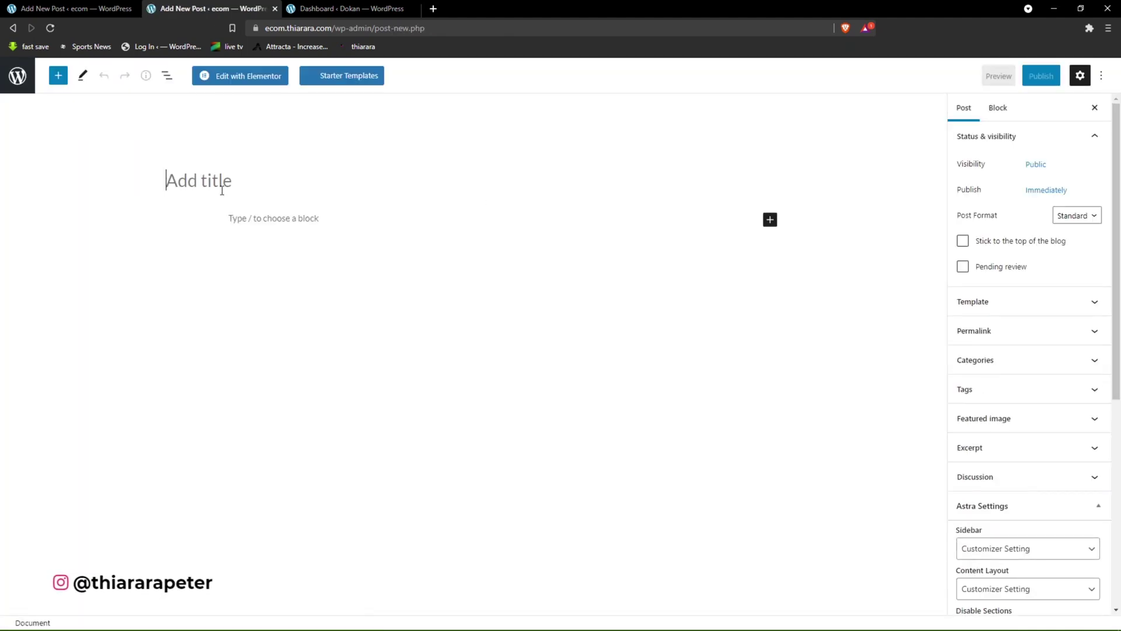
pyautogui.click(226, 191)
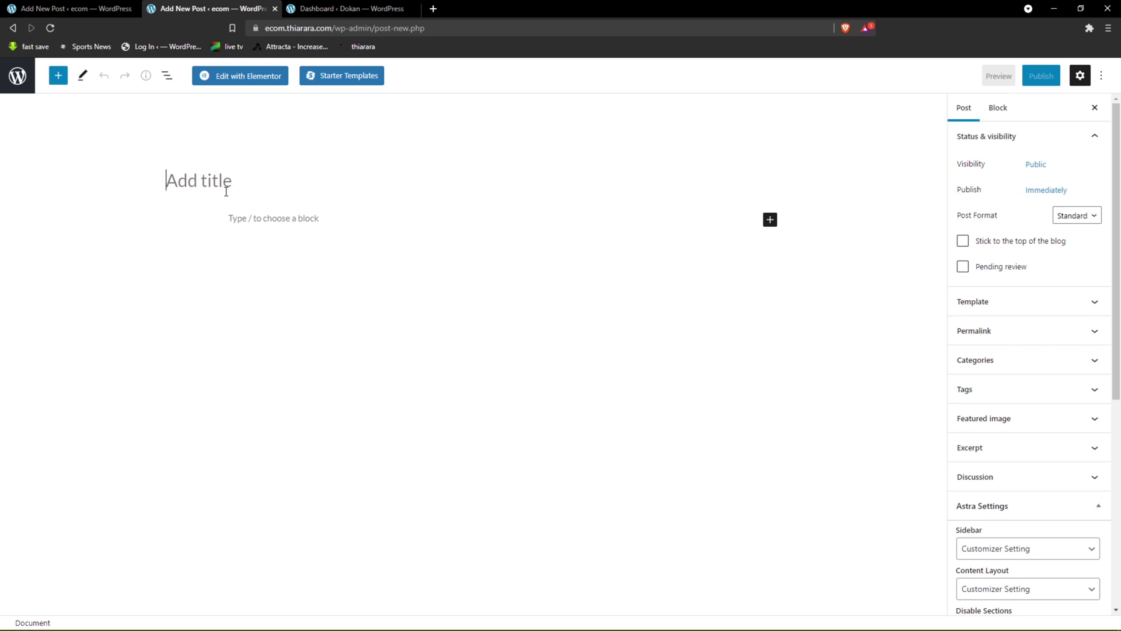
pyautogui.write('test')
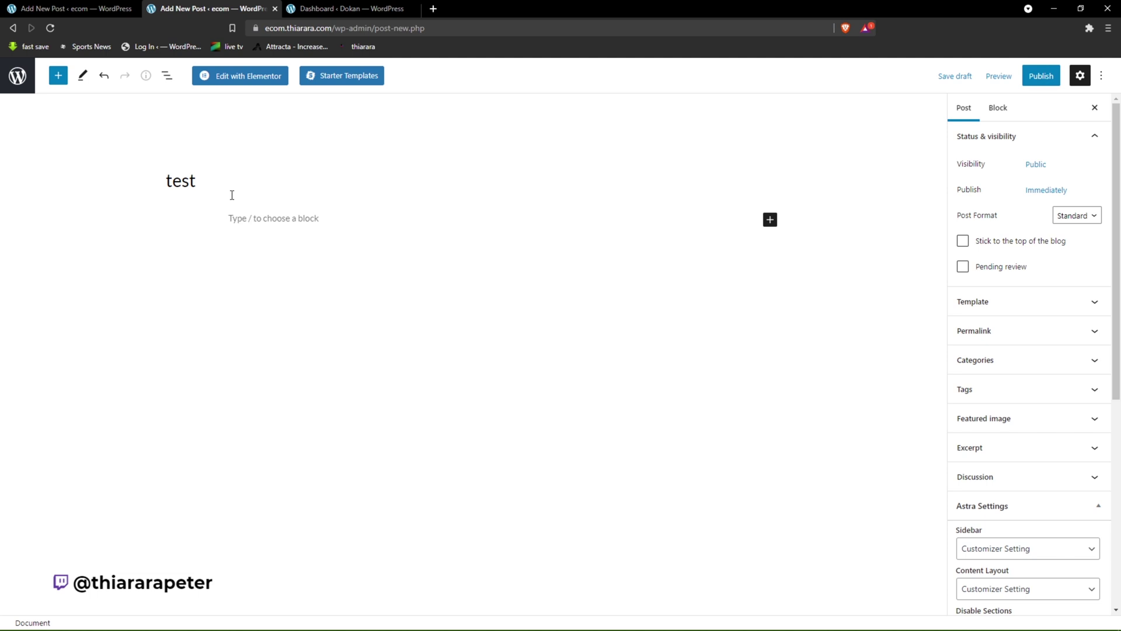
pyautogui.click(270, 218)
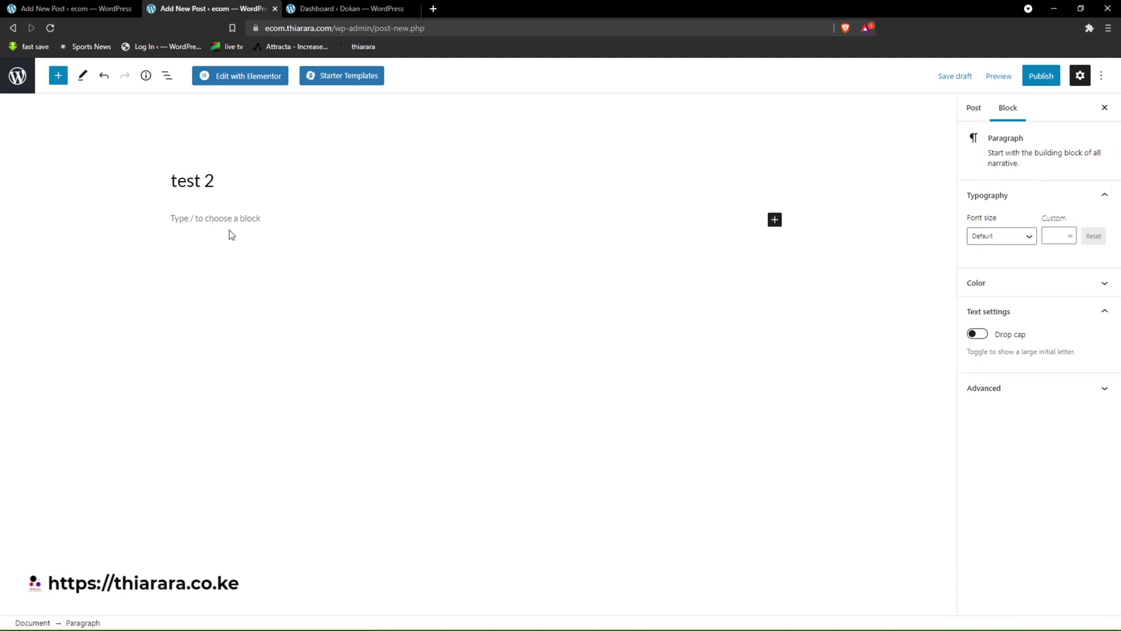
pyautogui.press('super+v')
pyautogui.click(273, 385)
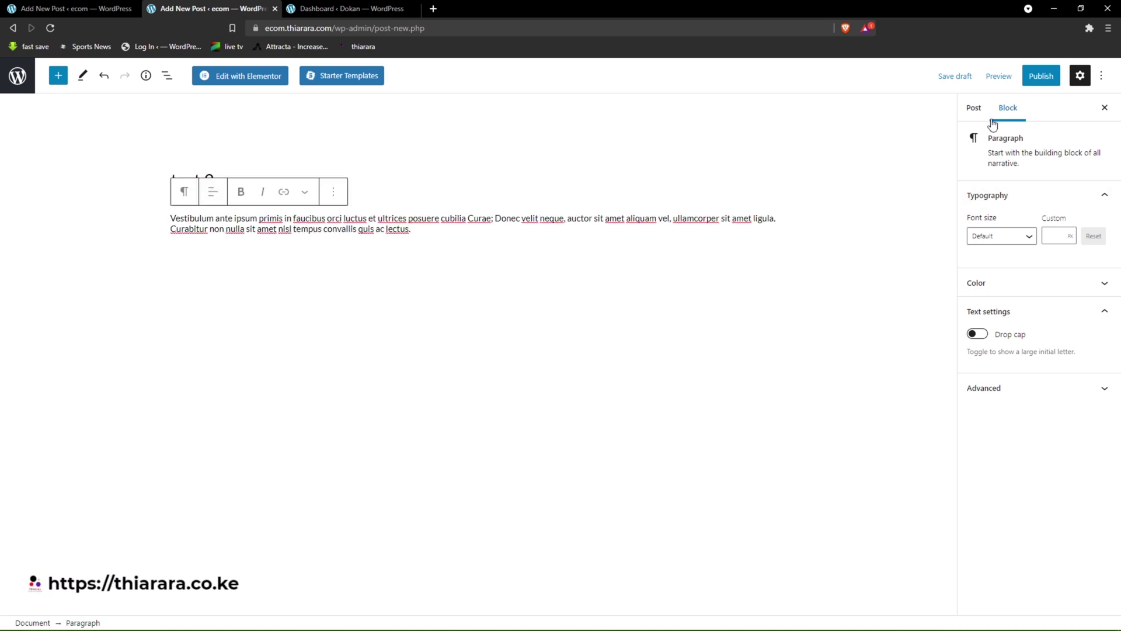
# - In the post's notification details, keep the new post notification enabled and set its content to "new post update avilable"
pyautogui.click(974, 109)
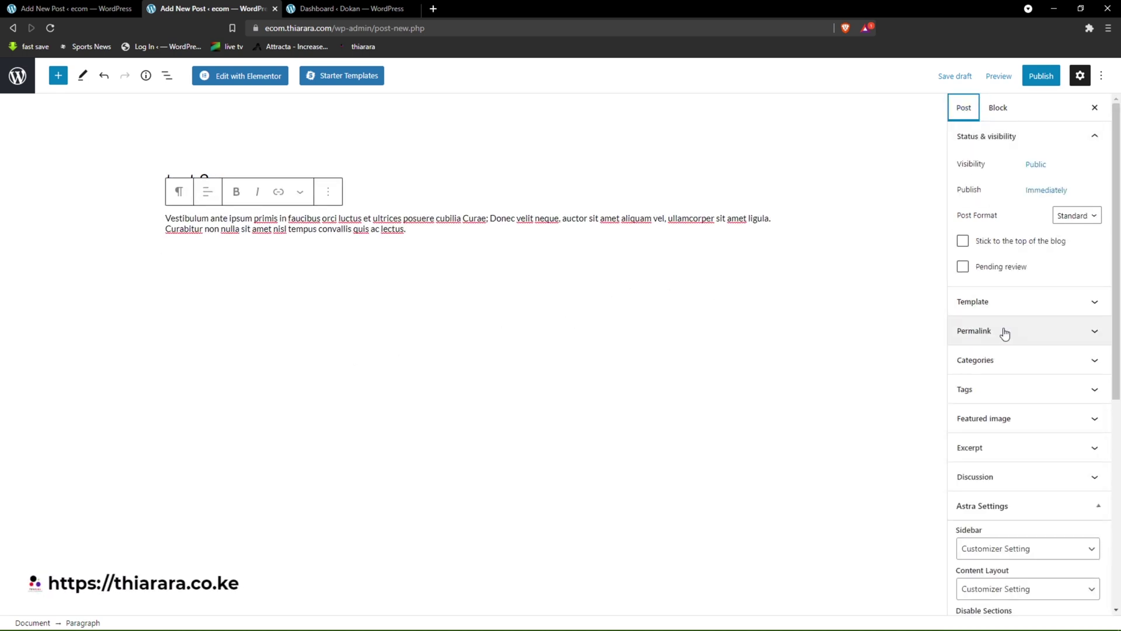
pyautogui.scroll(-6, 965, 284)
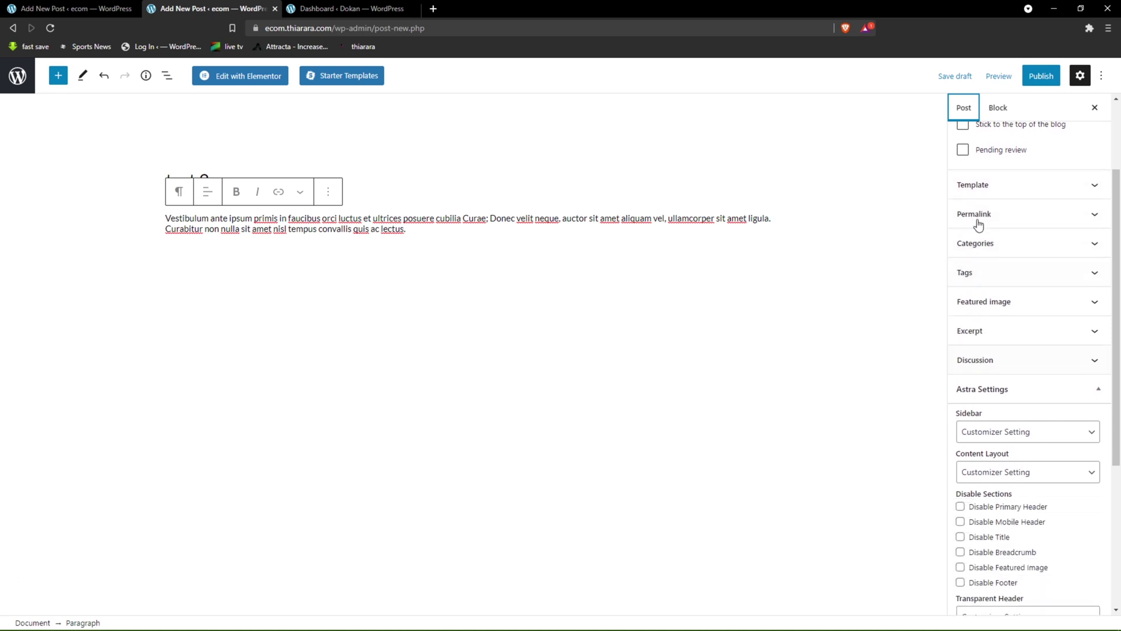
pyautogui.scroll(-1, 988, 351)
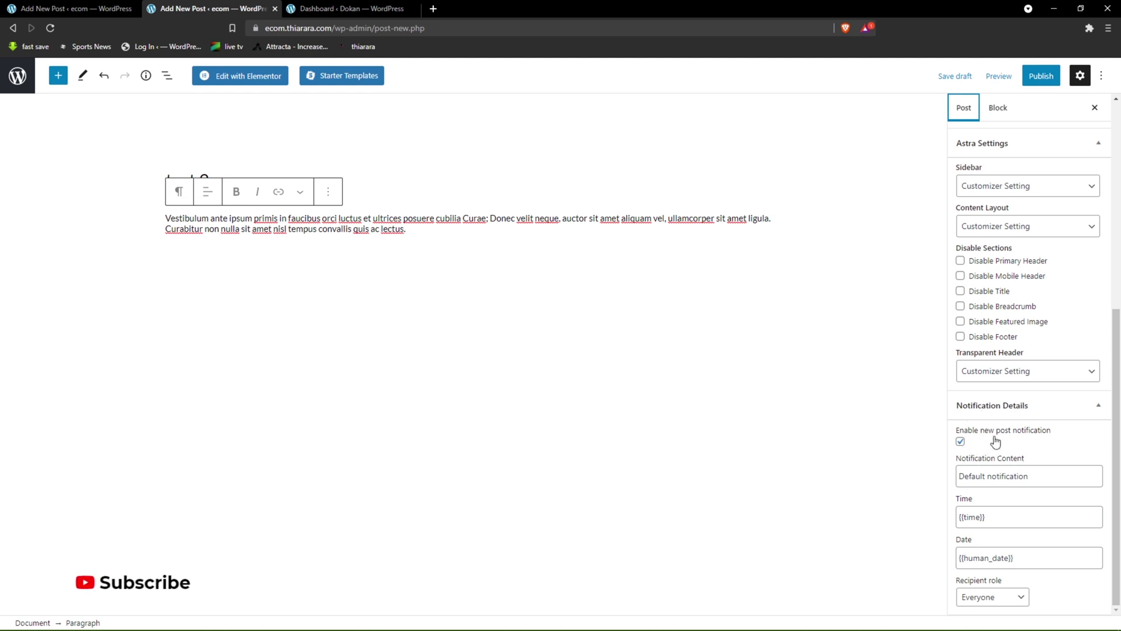
pyautogui.click(961, 442)
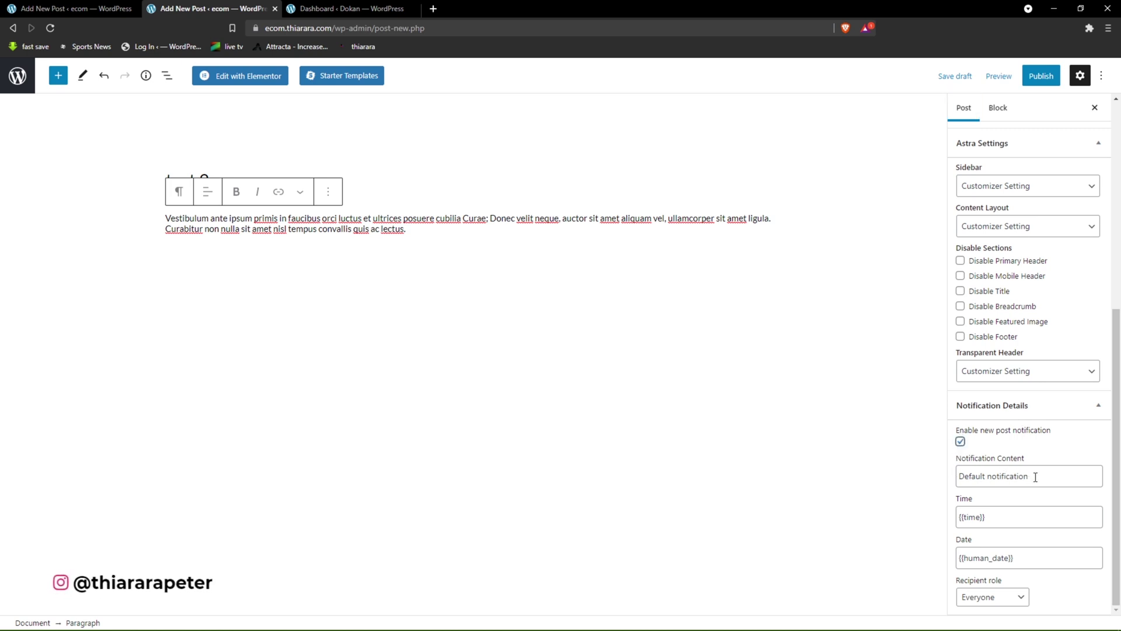
pyautogui.moveTo(1036, 477); pyautogui.dragTo(921, 472)
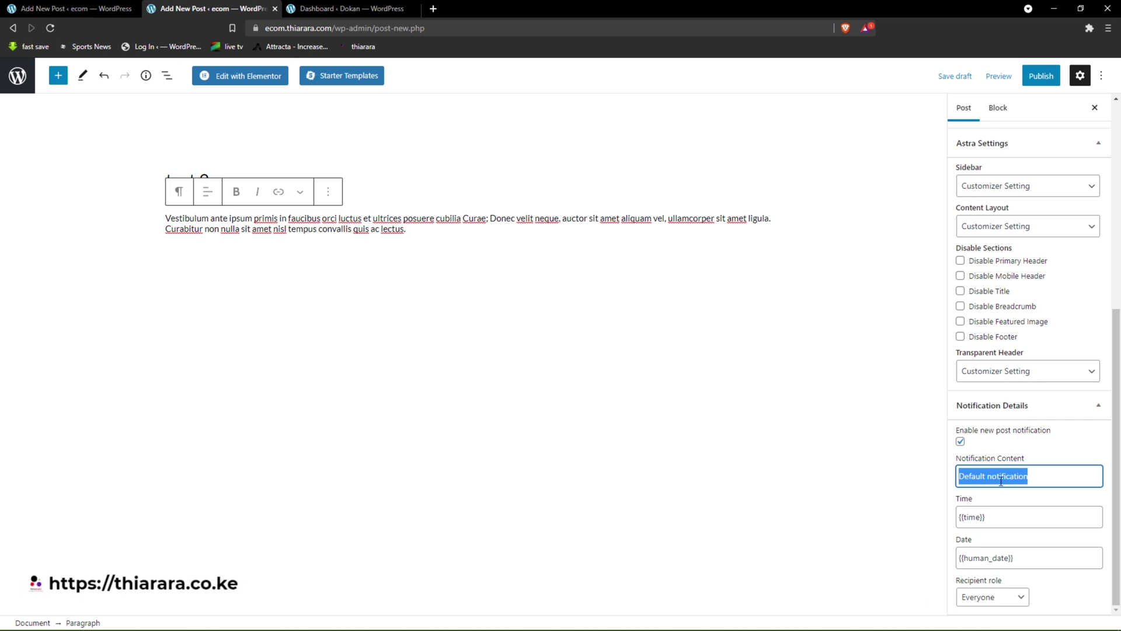
pyautogui.write('new')
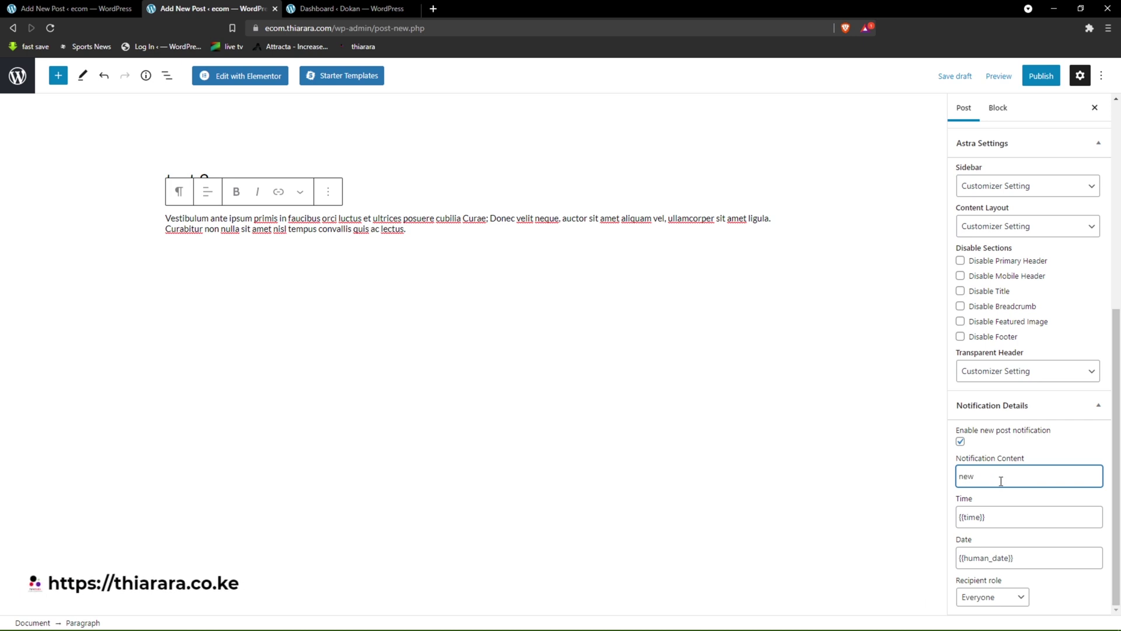
pyautogui.write(' post update avilable')
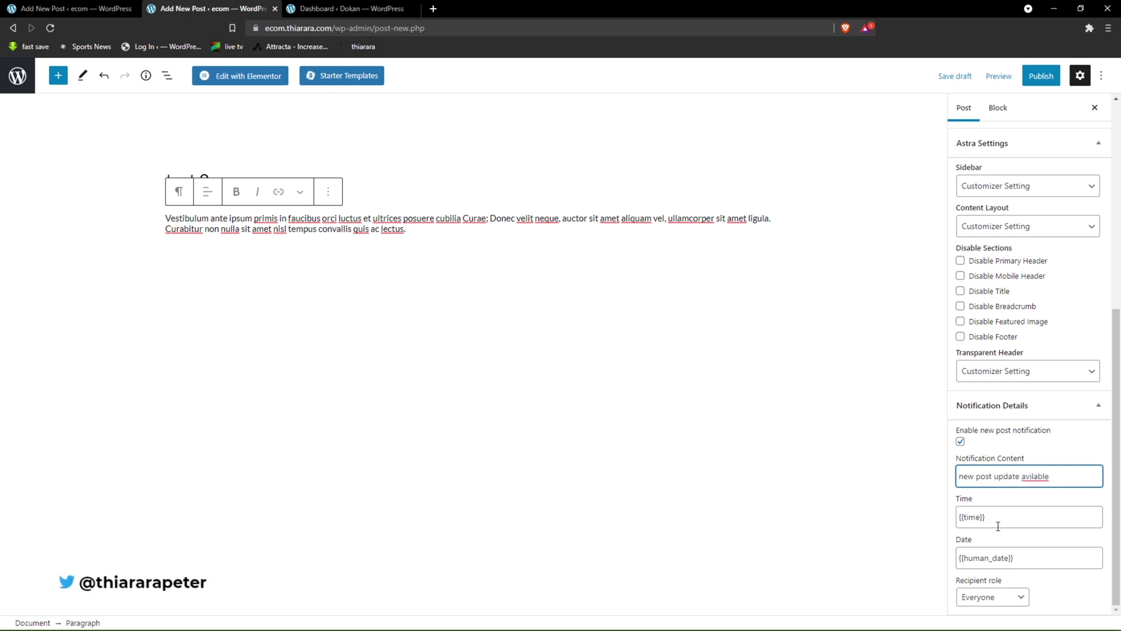
# - Review the notification's time, date and recipient role options, leave the role at Everyone, and publish the post
pyautogui.click(998, 524)
pyautogui.hotkey('ctrl', 'a')
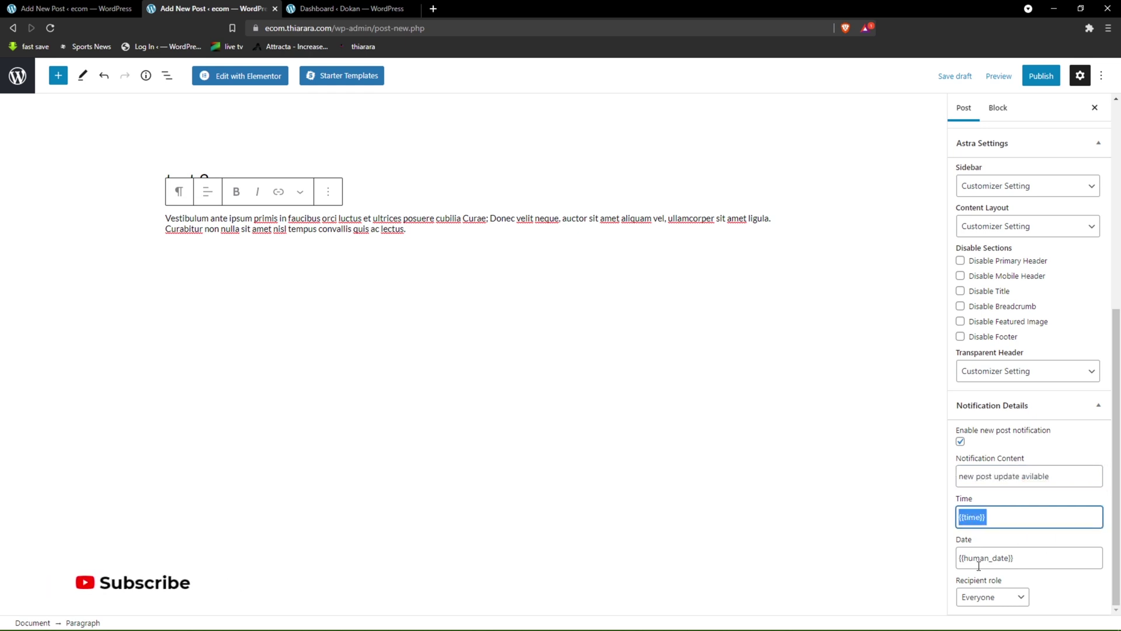
pyautogui.moveTo(1023, 563); pyautogui.dragTo(972, 561)
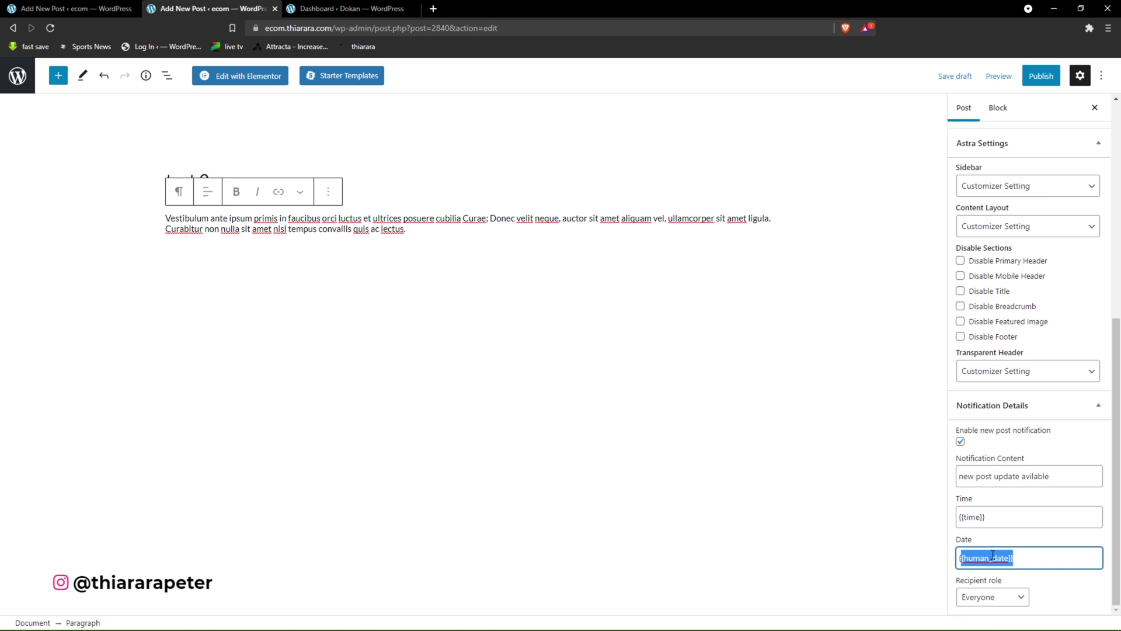
pyautogui.click(979, 599)
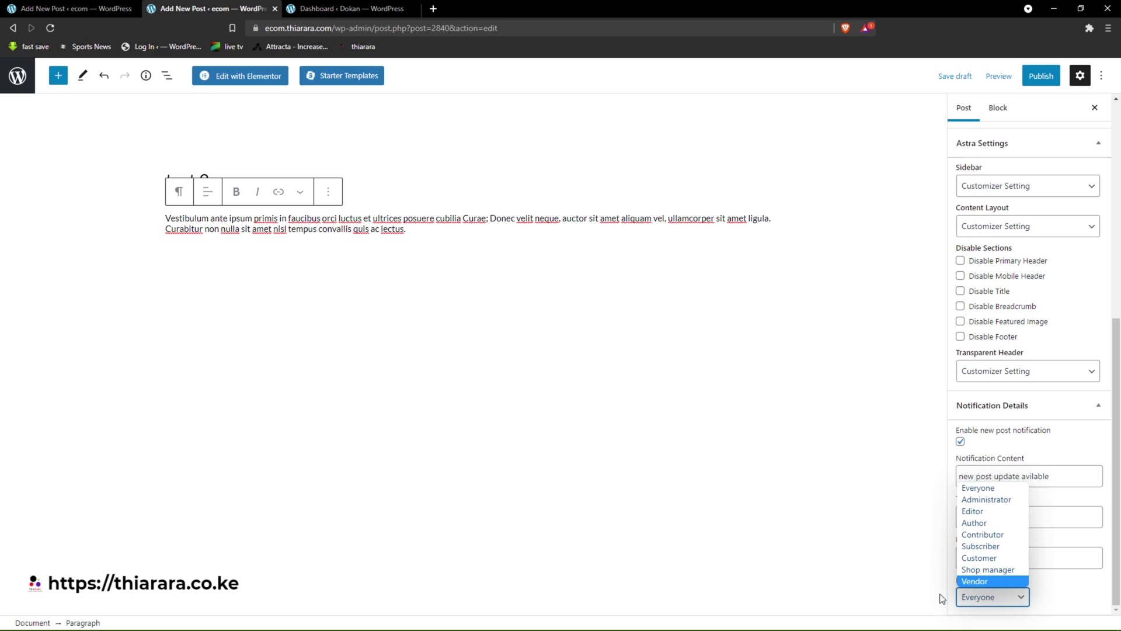
pyautogui.click(920, 589)
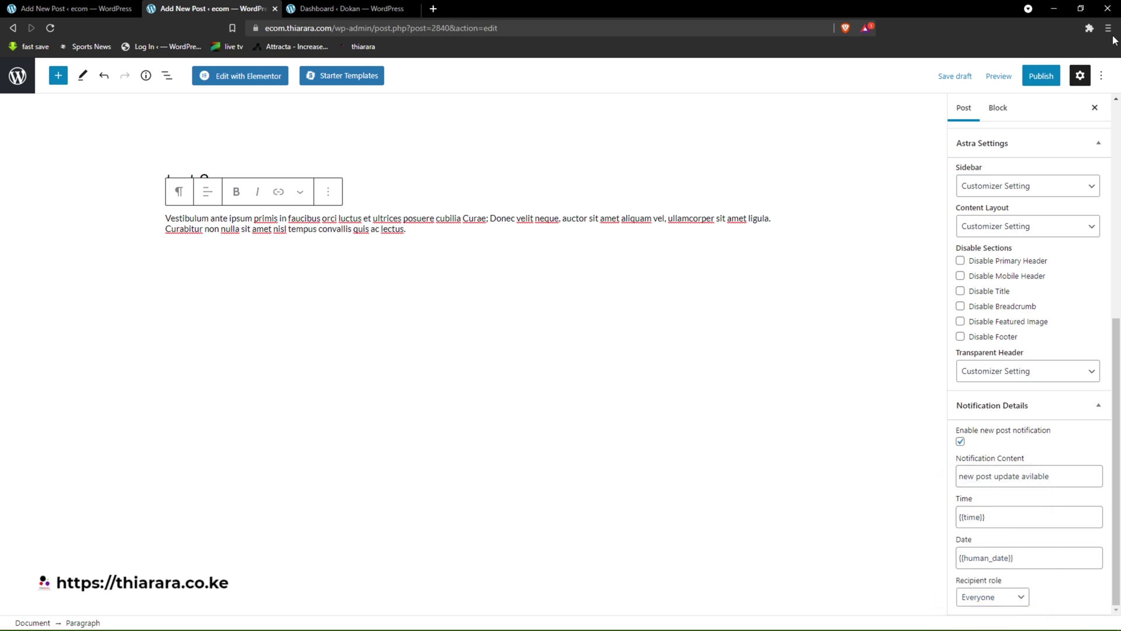
pyautogui.click(1039, 79)
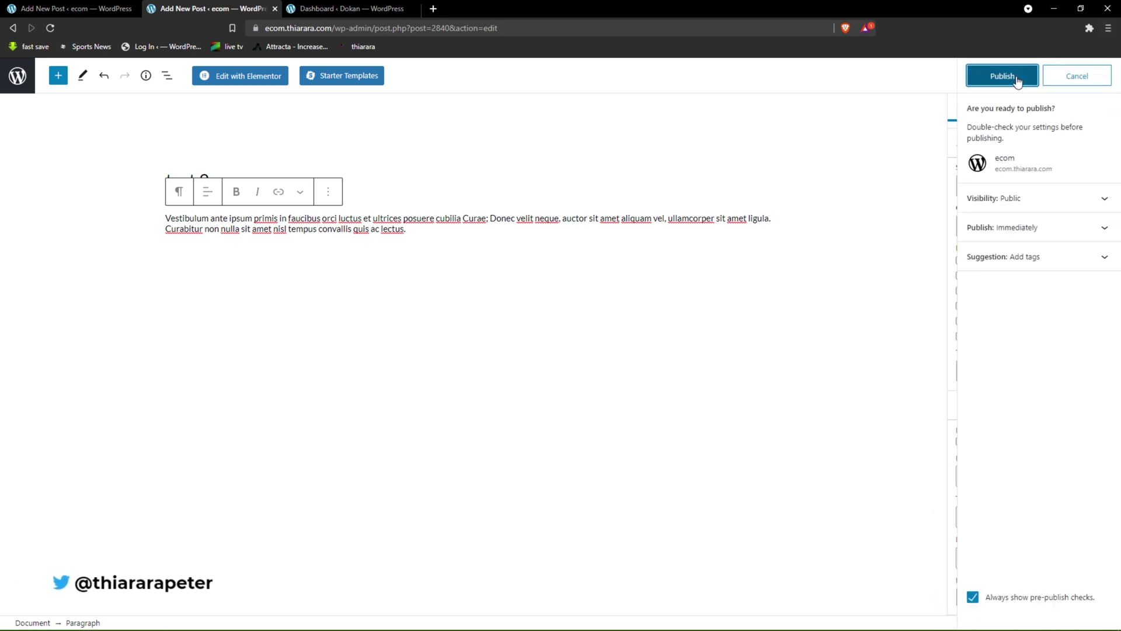
pyautogui.click(1016, 79)
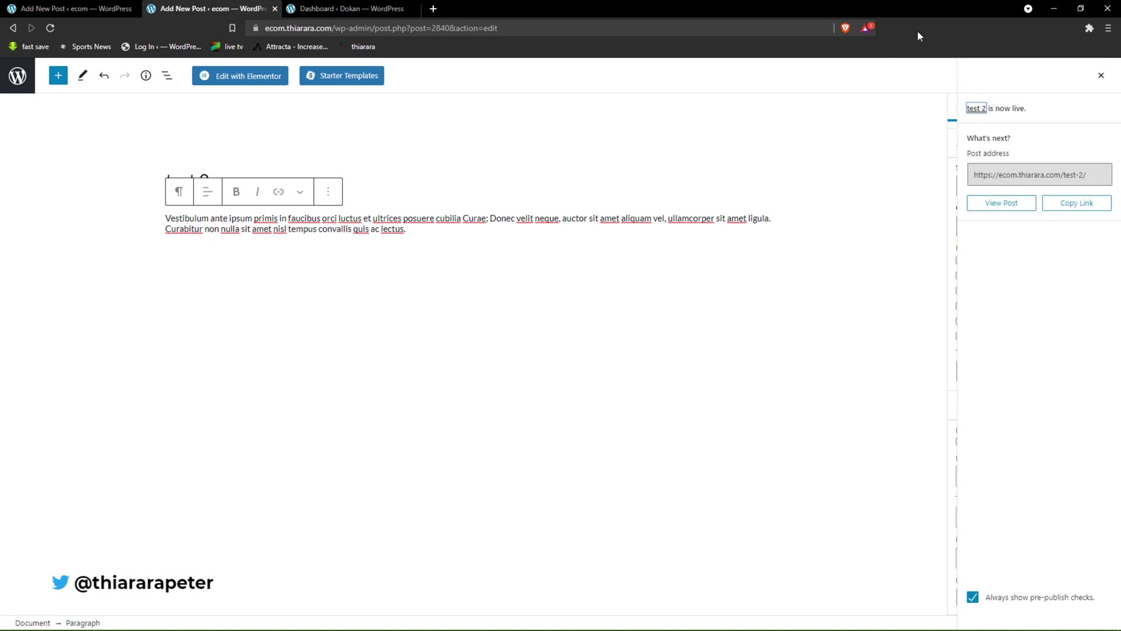
# - Switch back to the private storefront window, maximize it, and open the store's home page to check for the new post notification
pyautogui.moveTo(931, 5); pyautogui.dragTo(503, 49)
pyautogui.moveTo(935, 111); pyautogui.dragTo(468, 1)
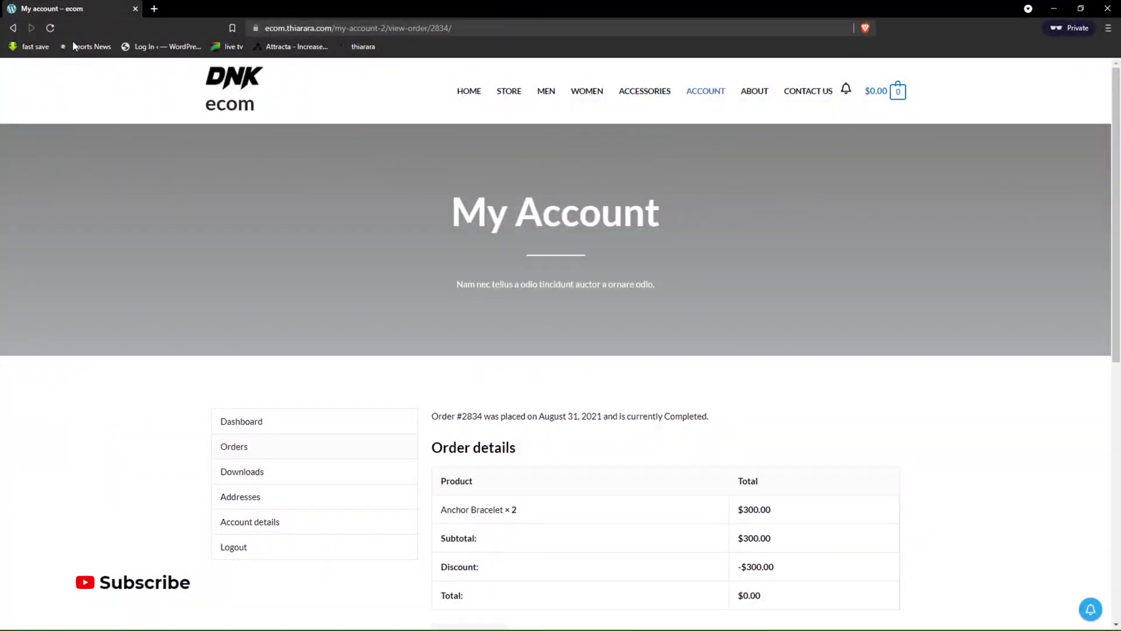
pyautogui.click(469, 94)
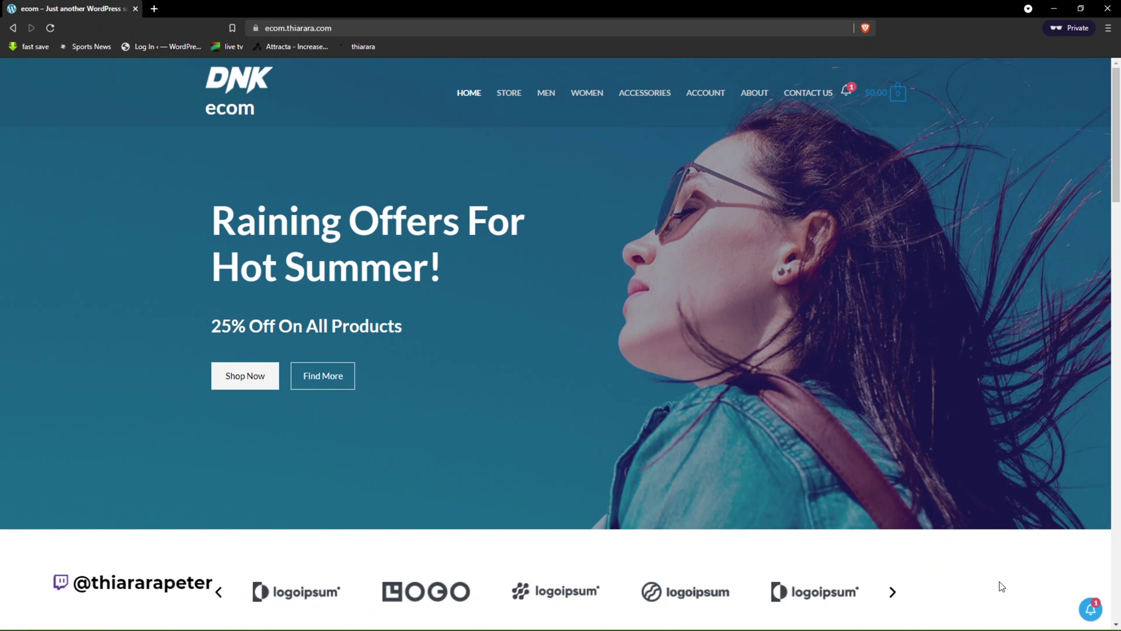
# - Review the new post notification in the storefront's floating bell list, and close the private window
pyautogui.click(1093, 609)
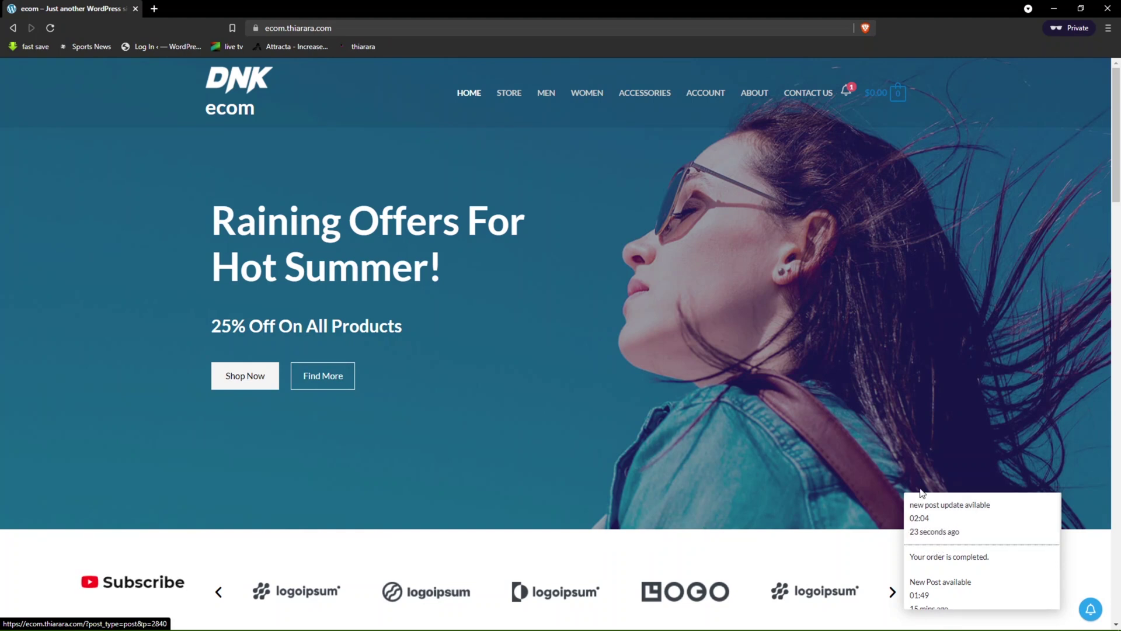
pyautogui.scroll(-4, 937, 573)
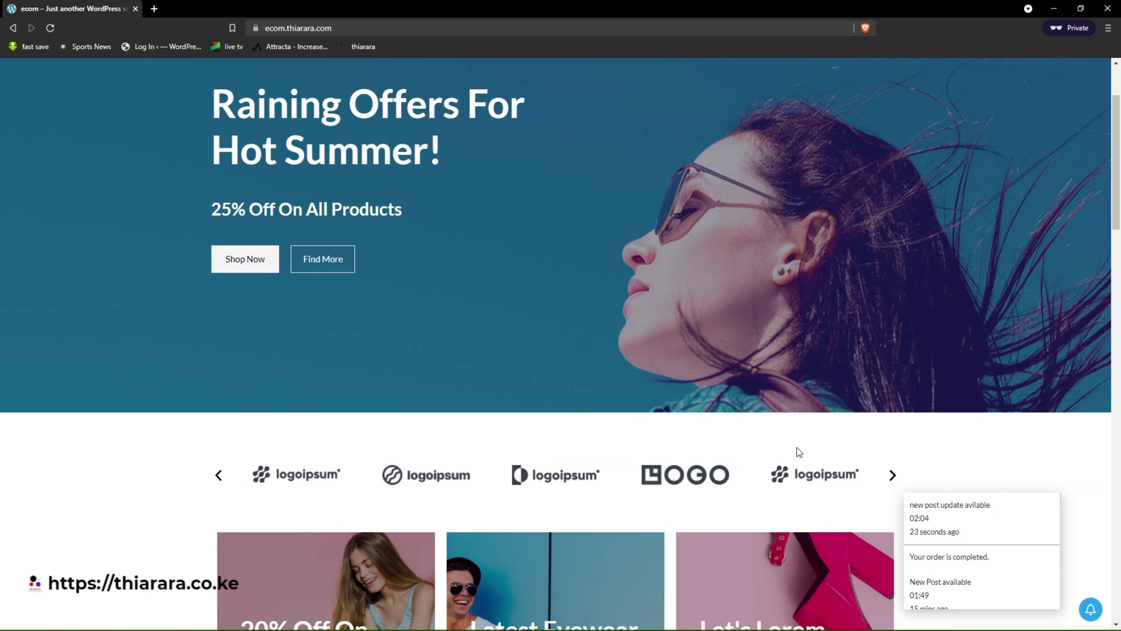
pyautogui.click(1103, 15)
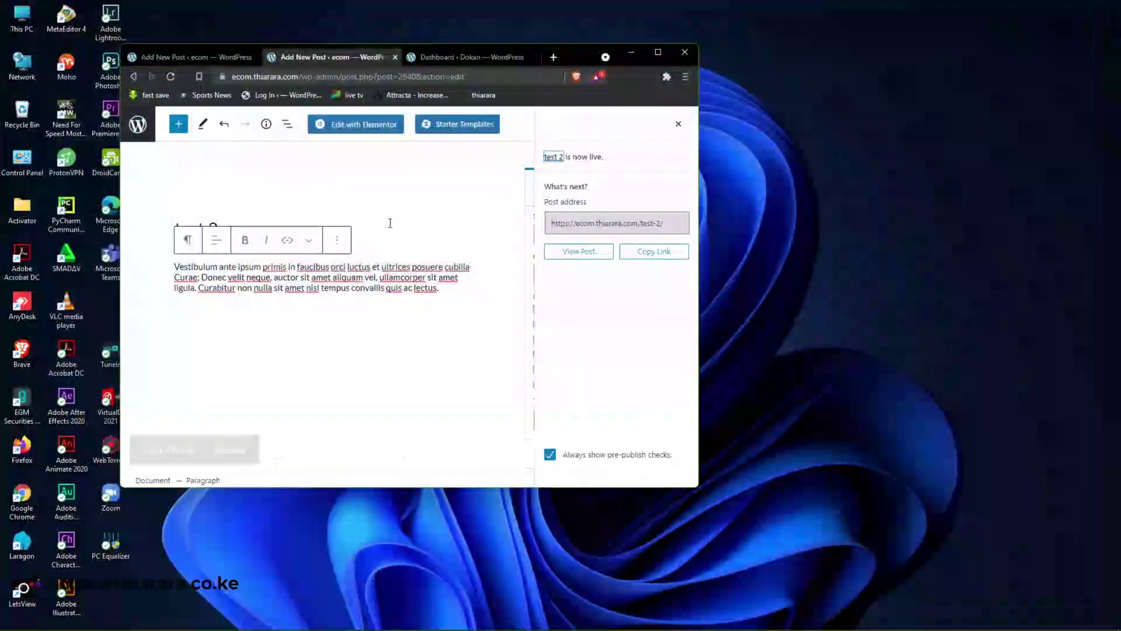
# - Maximize the WordPress admin window and open the Dokan site's page for adding new plugins
pyautogui.click(659, 53)
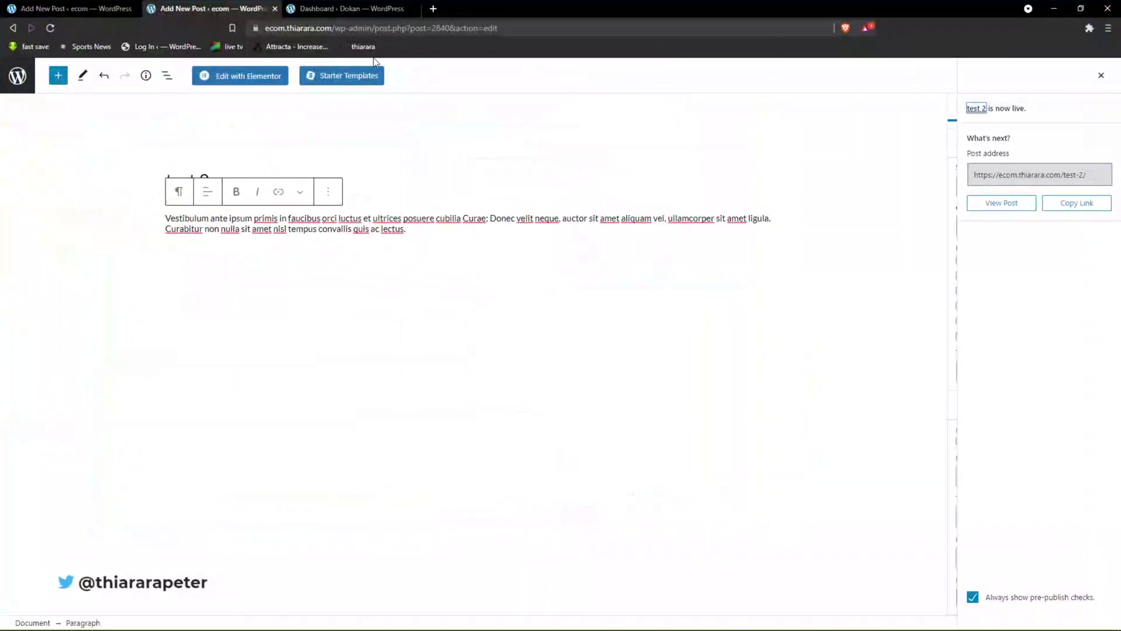
pyautogui.click(323, 9)
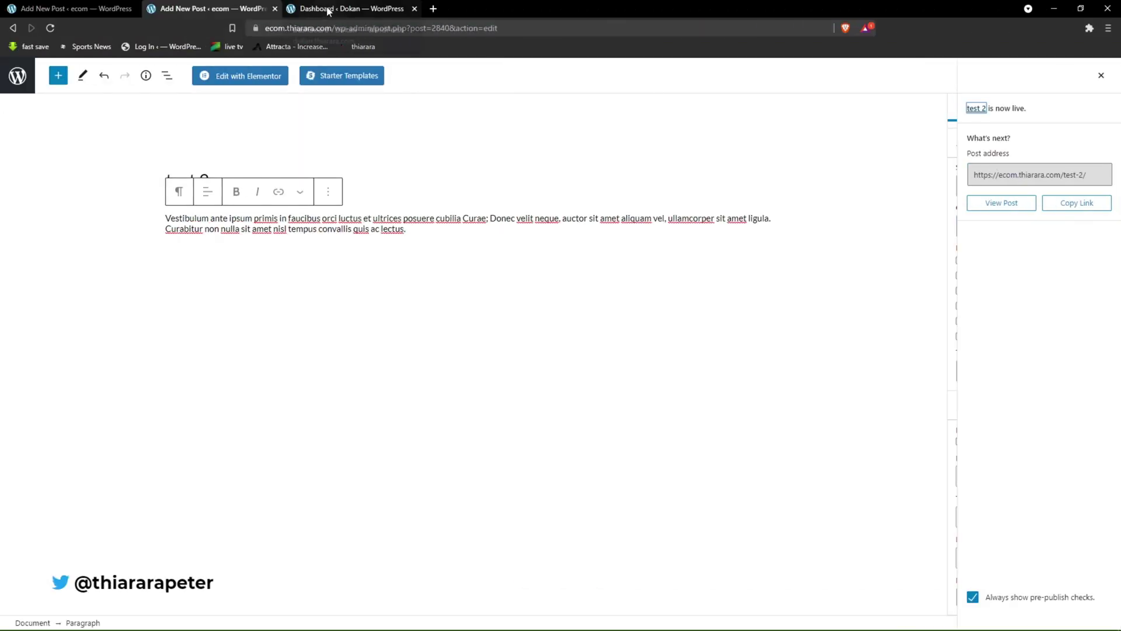
pyautogui.click(329, 12)
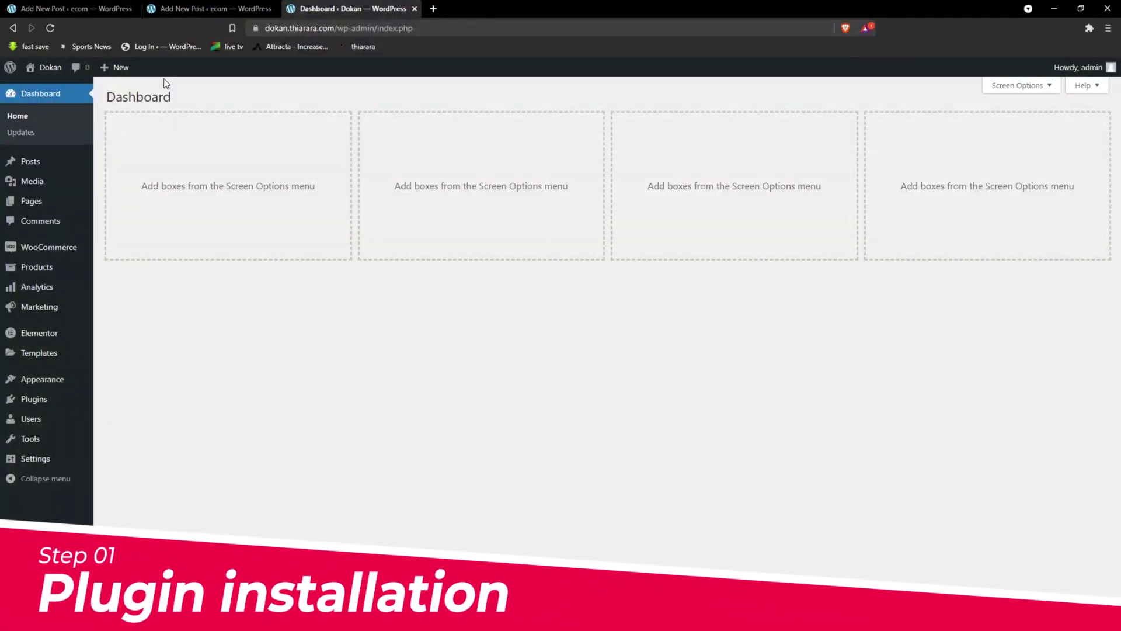
pyautogui.moveTo(37, 402)
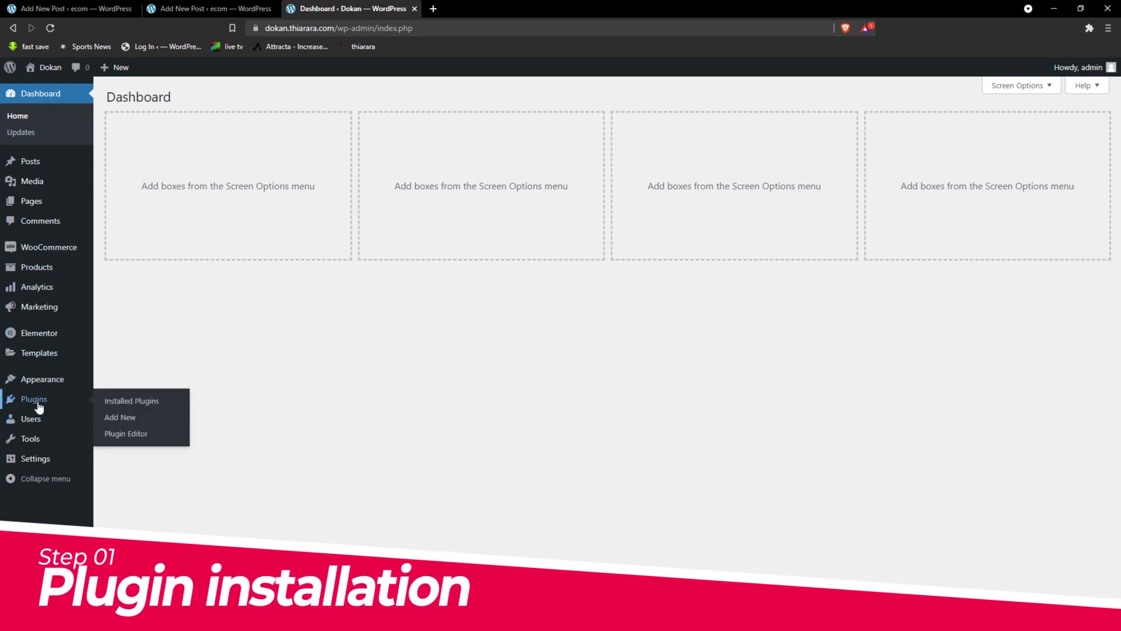
pyautogui.click(117, 418)
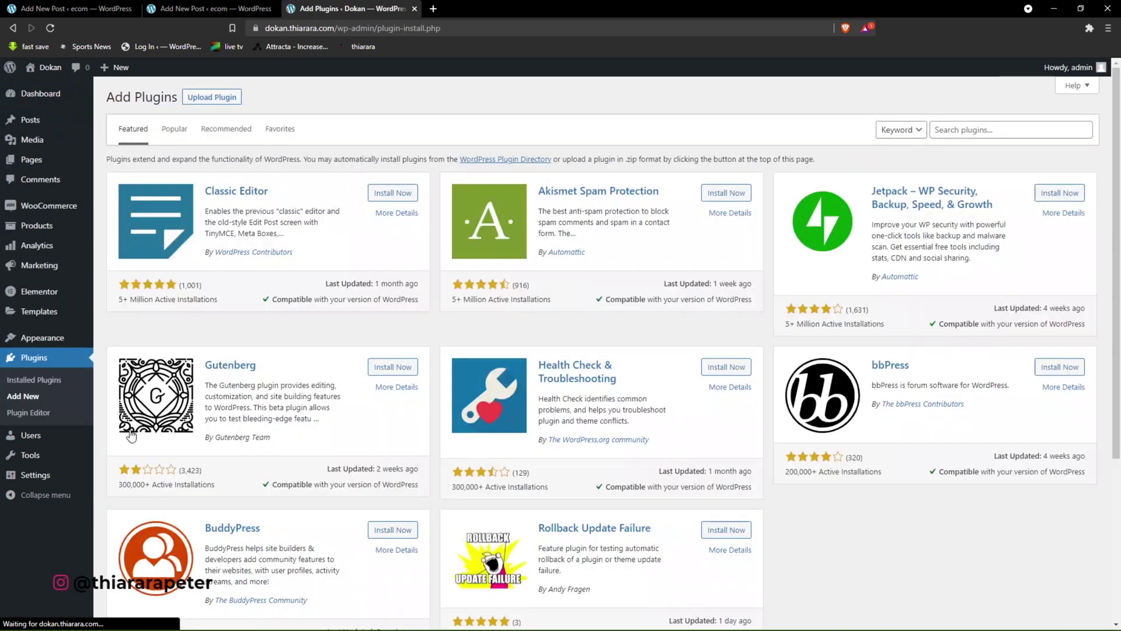
# - Search the plugin directory for "WP Notification Bell" using the copied plugin name
pyautogui.click(959, 128)
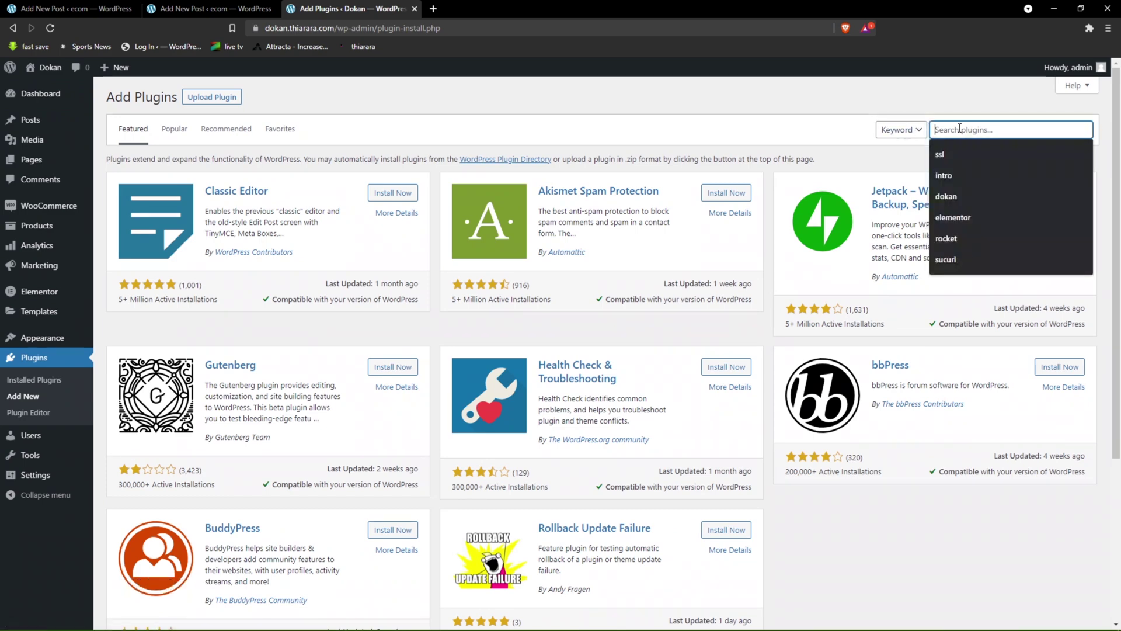
pyautogui.press('super+v')
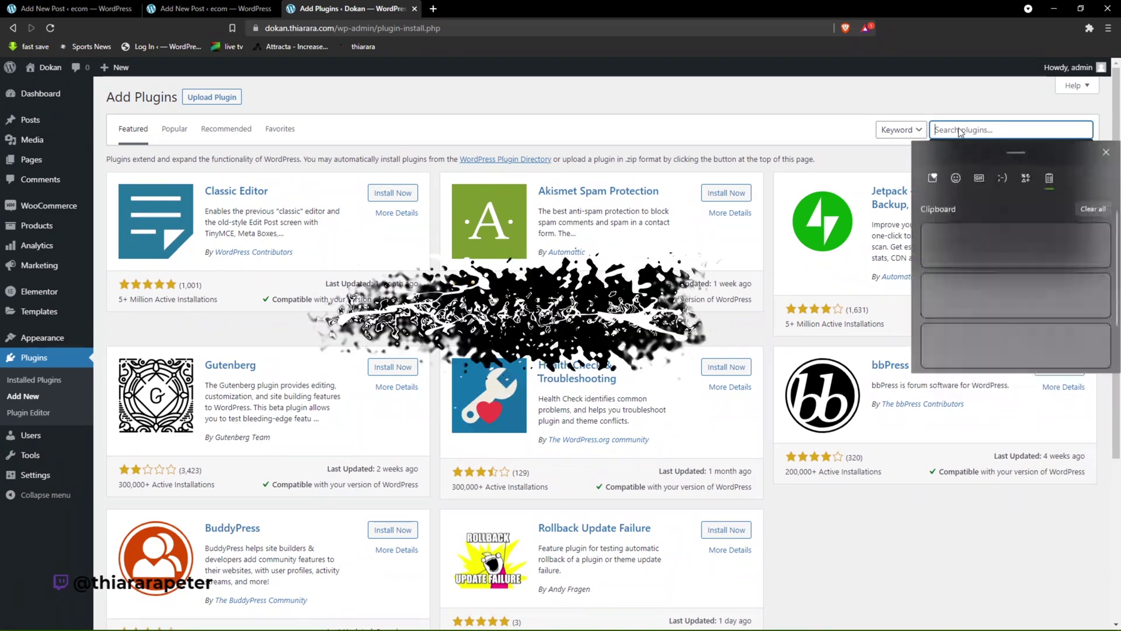
pyautogui.click(955, 234)
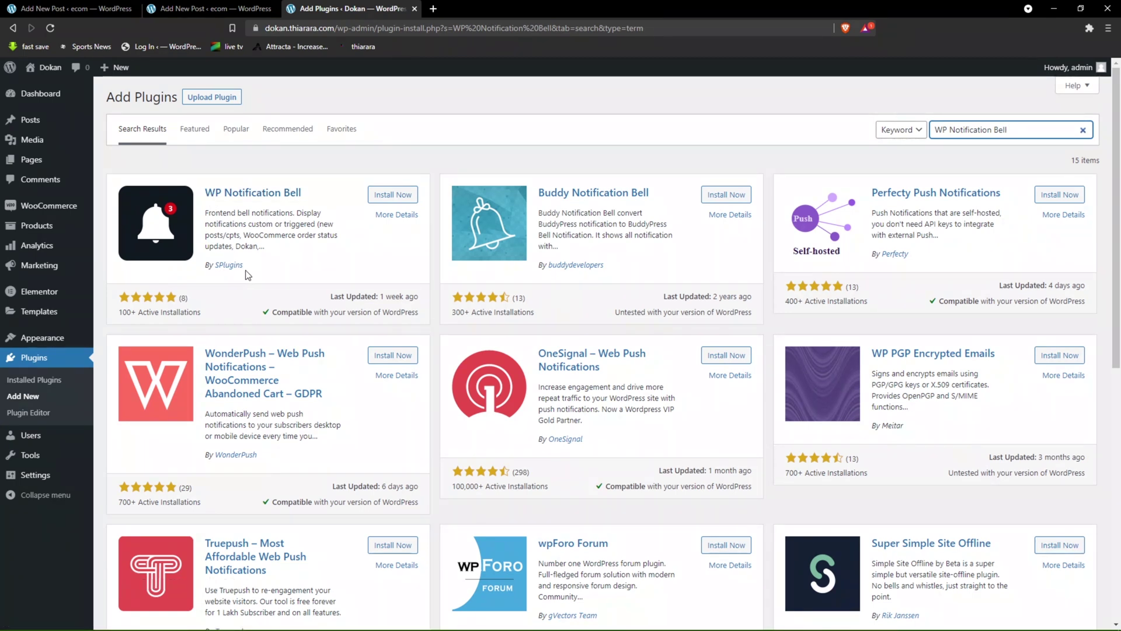
# - Install and activate the WP Notification Bell plugin, skipping its update and diagnostic tracking opt-in
pyautogui.moveTo(121, 310); pyautogui.dragTo(205, 314)
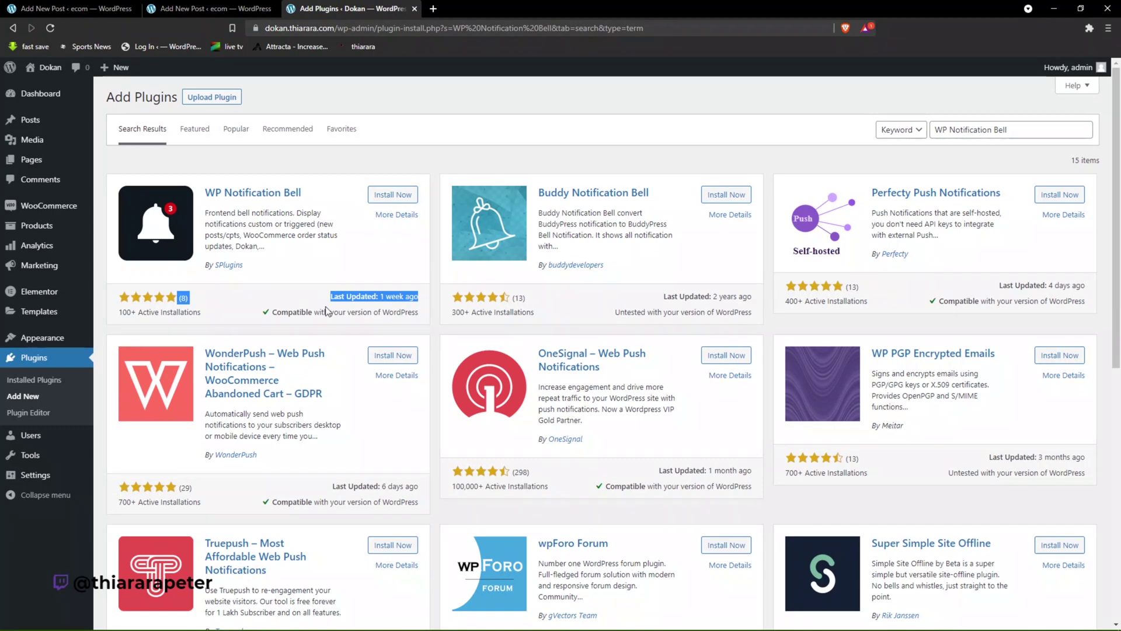
pyautogui.click(402, 198)
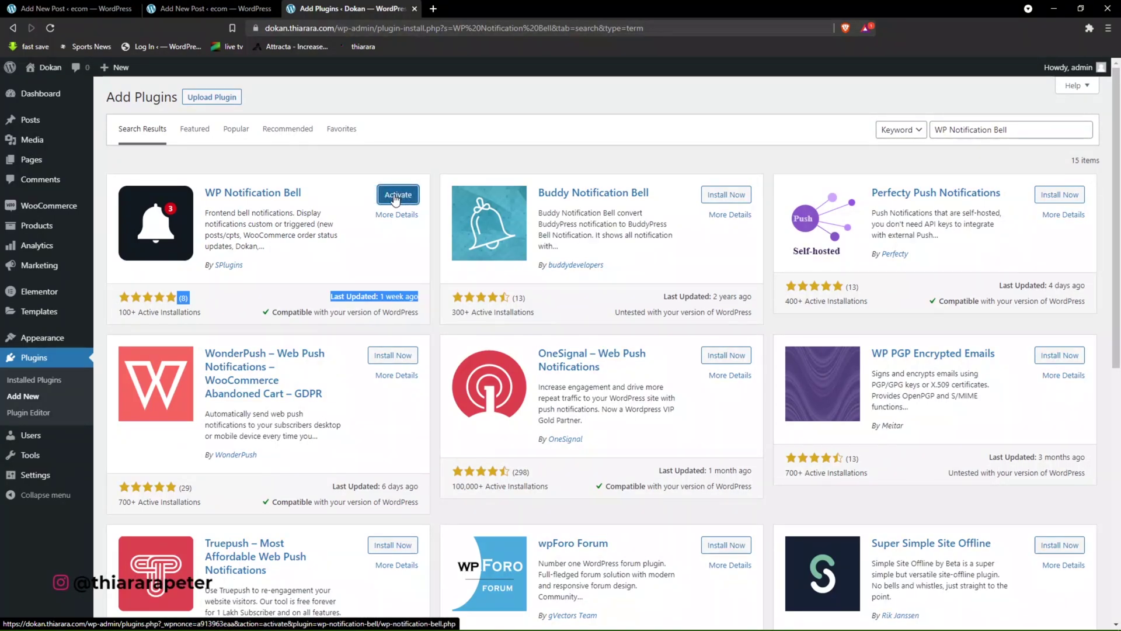
pyautogui.click(395, 196)
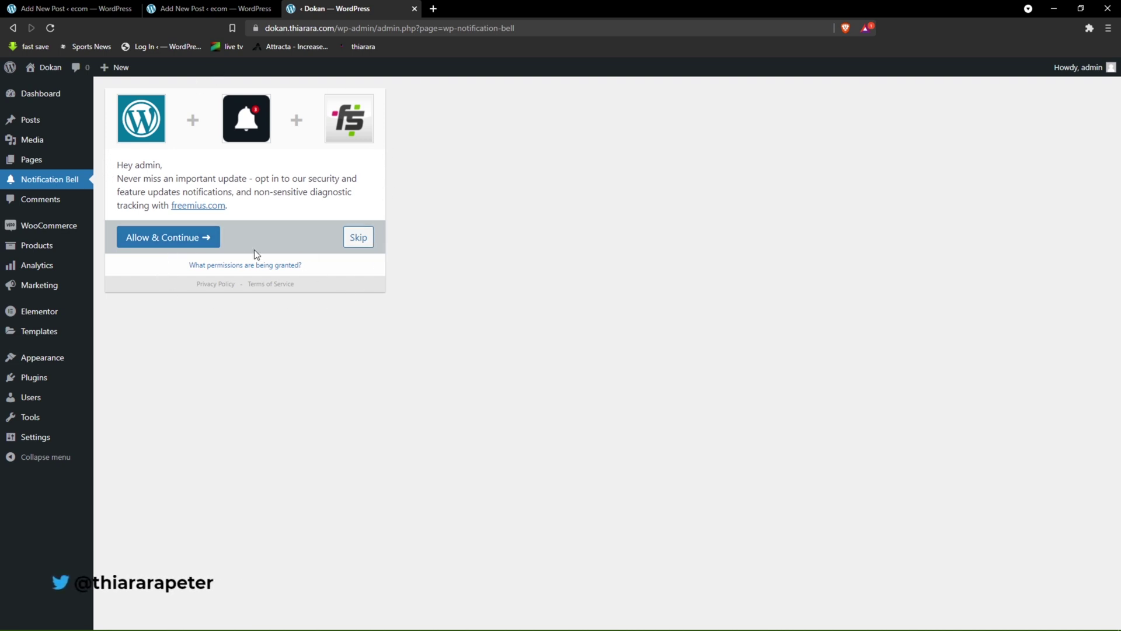
pyautogui.click(359, 239)
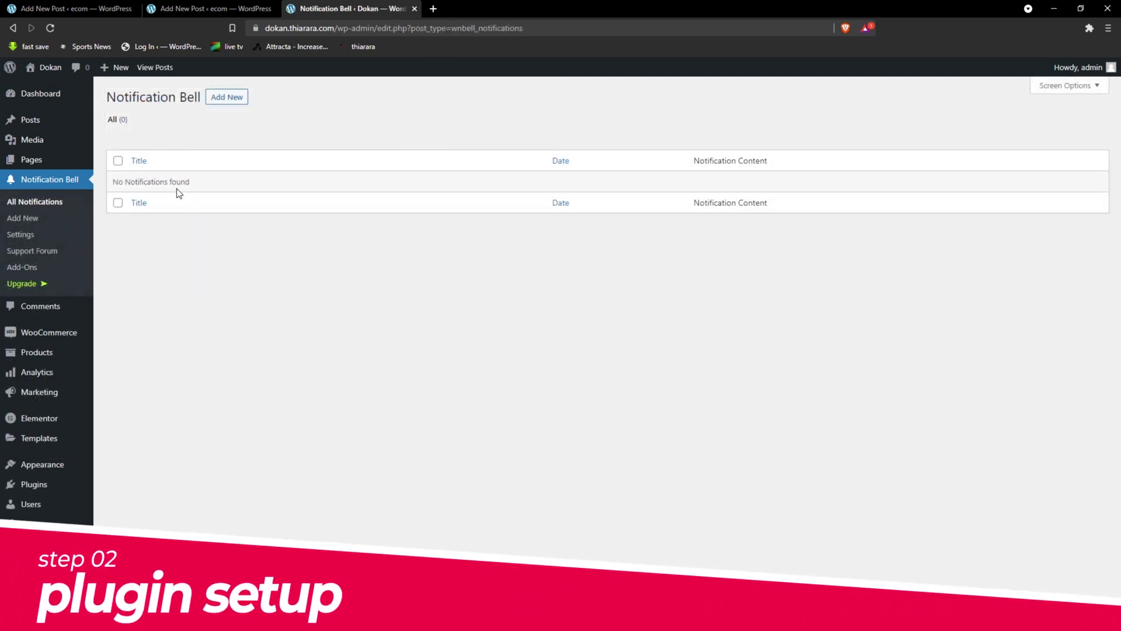
# - Open a new Notification Bell entry and review its notification details, including the default content field
pyautogui.click(223, 98)
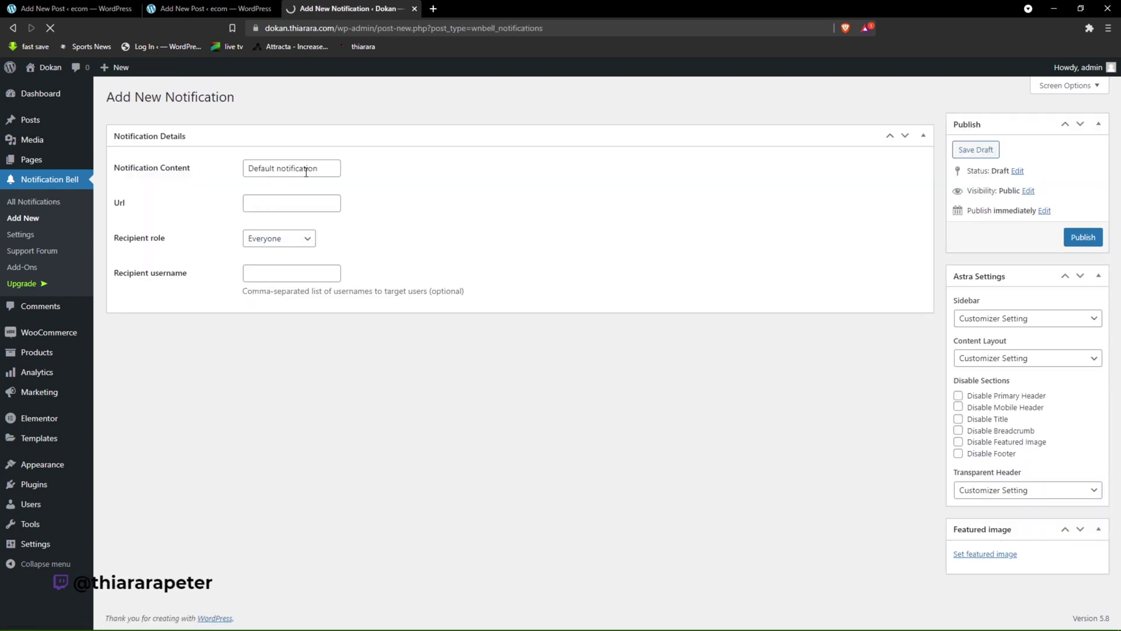
pyautogui.moveTo(329, 173); pyautogui.dragTo(240, 173)
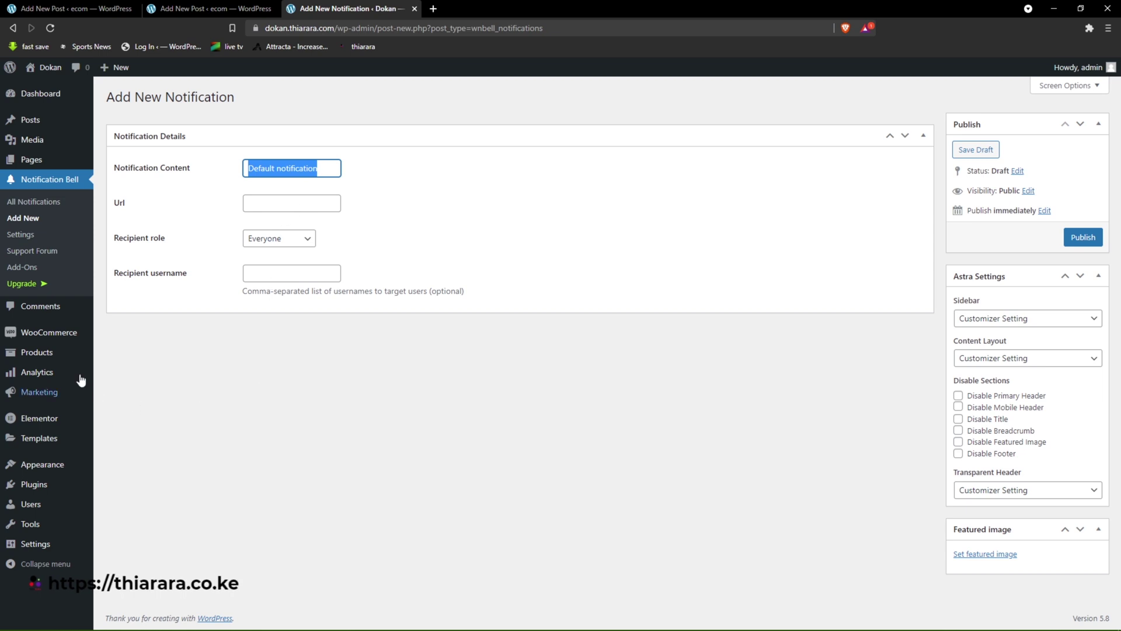
pyautogui.click(126, 156)
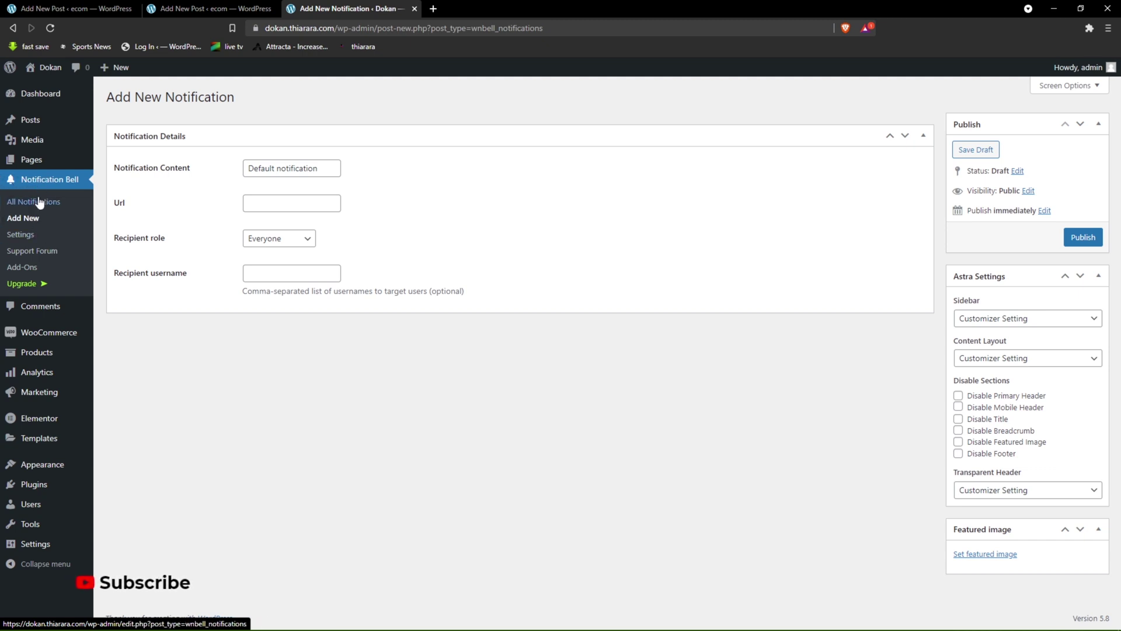
# - Open the Notification Bell settings, look over the general options, and set the server call interval to 30 seconds
pyautogui.click(14, 237)
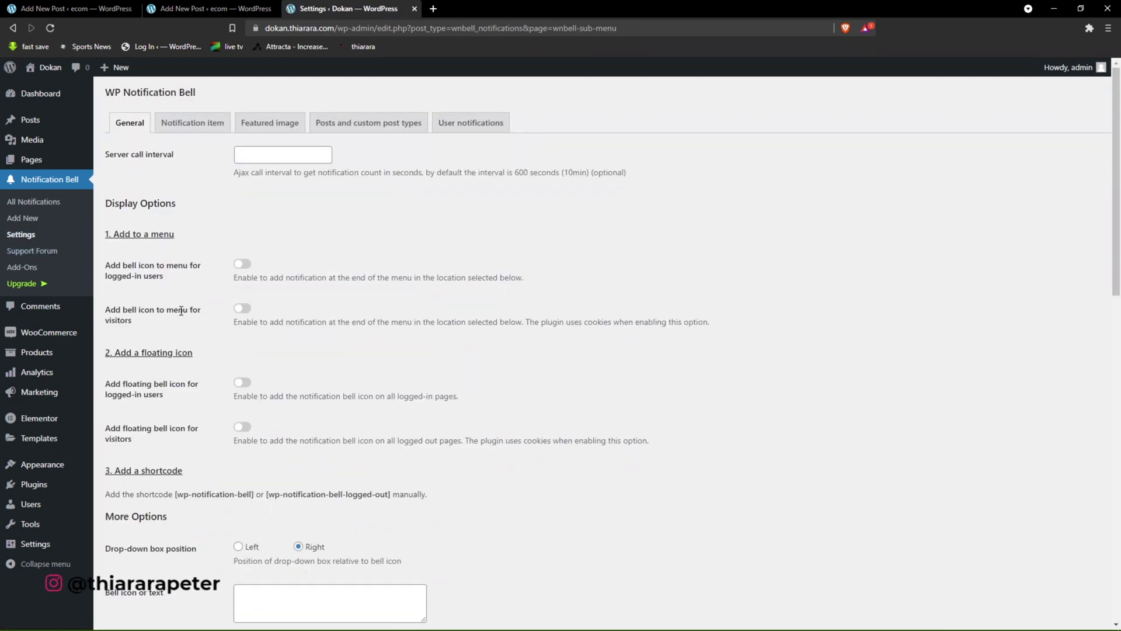
pyautogui.scroll(-8, 260, 318)
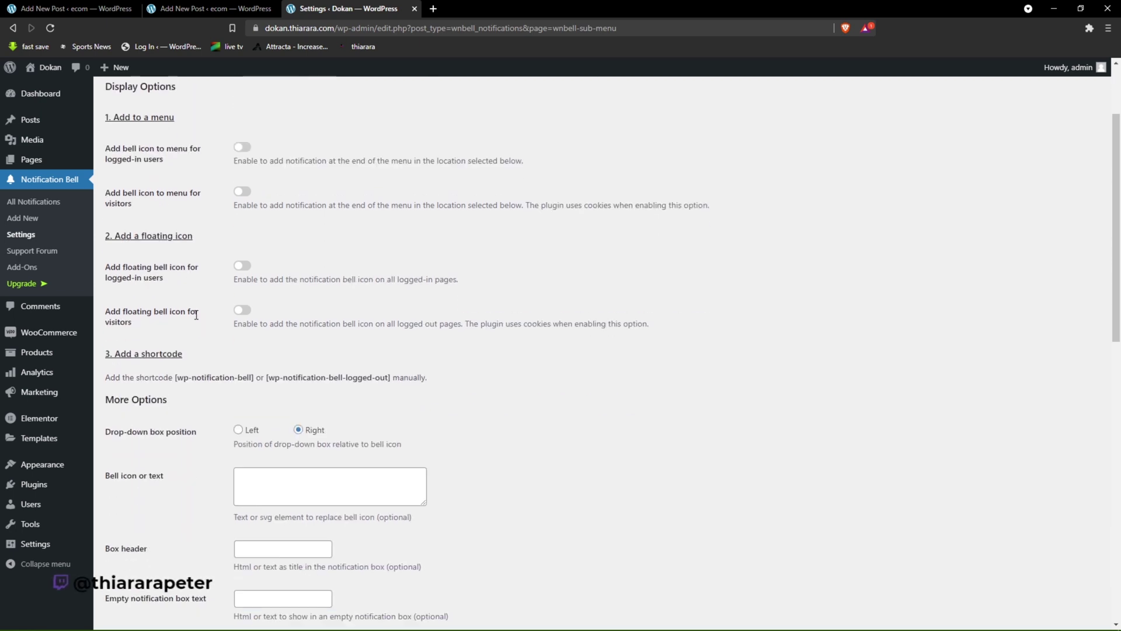
pyautogui.scroll(8, 259, 318)
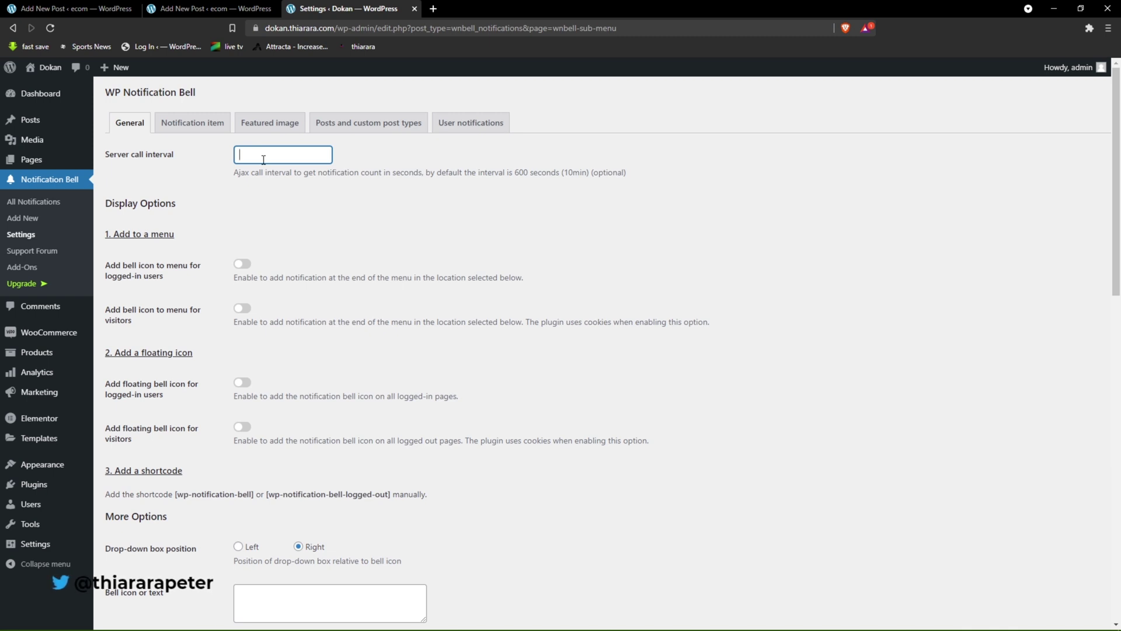
pyautogui.press('BackSpace')
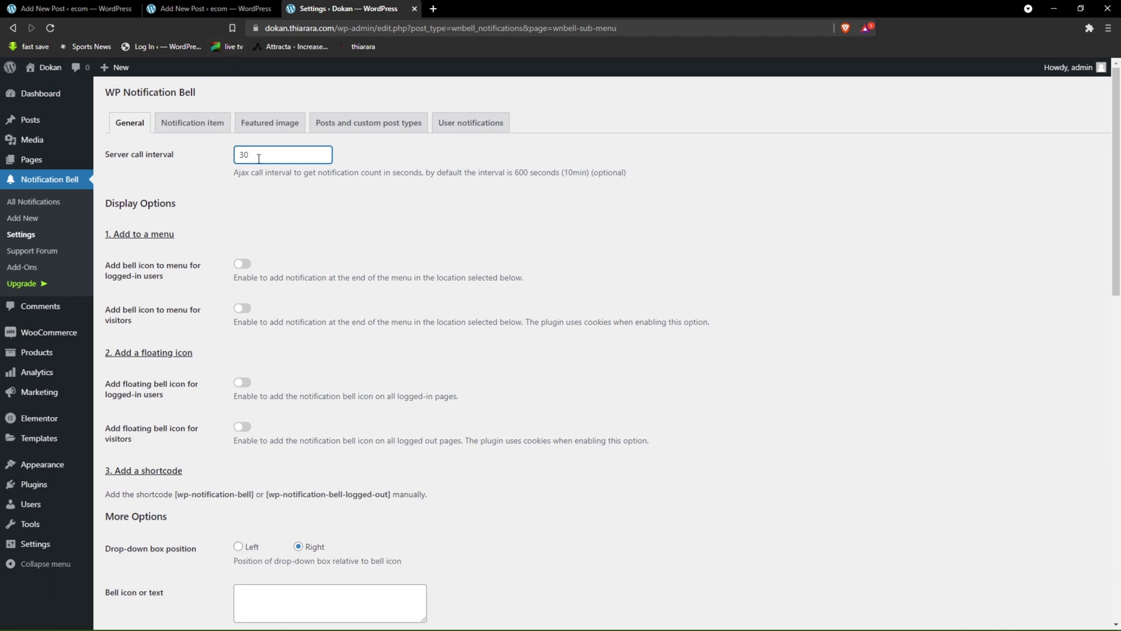
# - Open the ecom site's home page from its admin and view the notifications under the navigation menu's bell
pyautogui.click(209, 8)
pyautogui.click(61, 9)
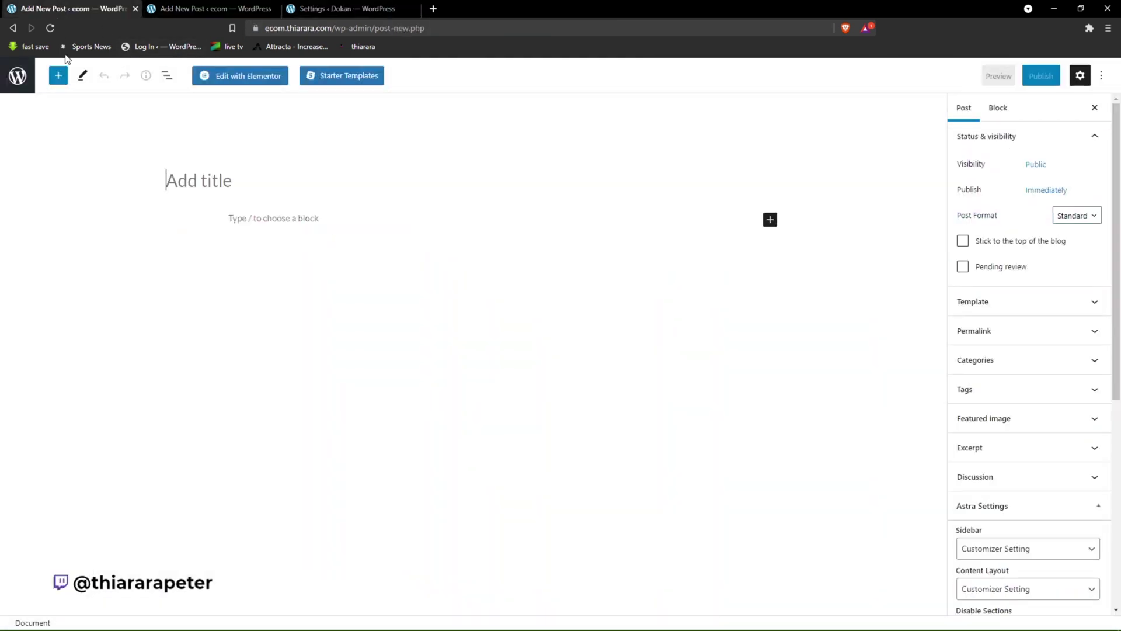
pyautogui.click(18, 76)
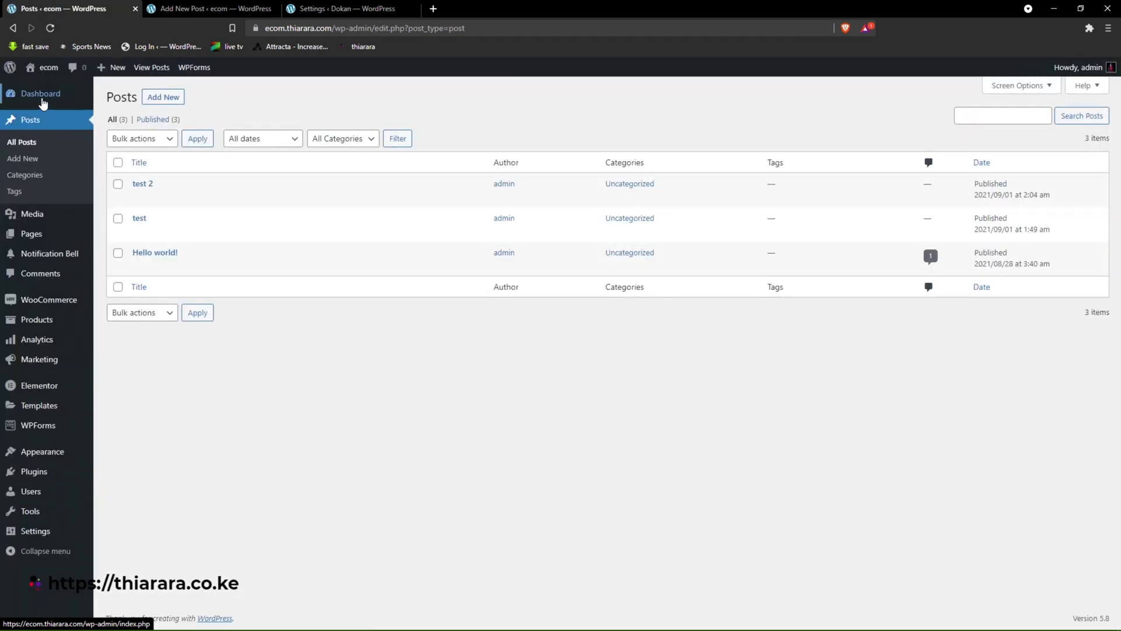
pyautogui.click(47, 69)
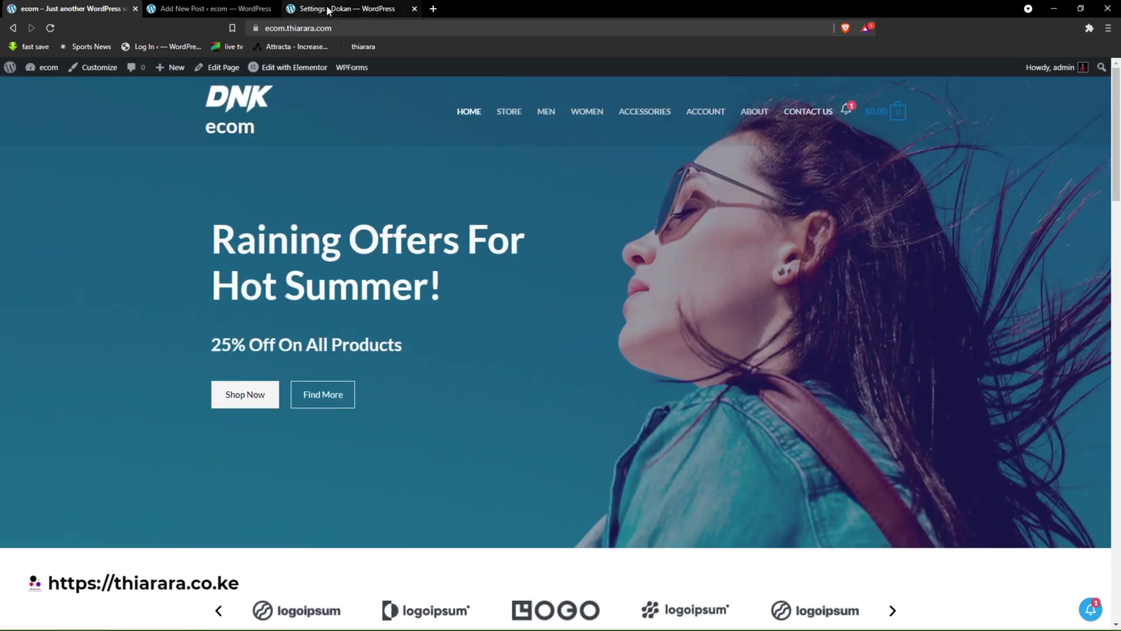
pyautogui.click(847, 112)
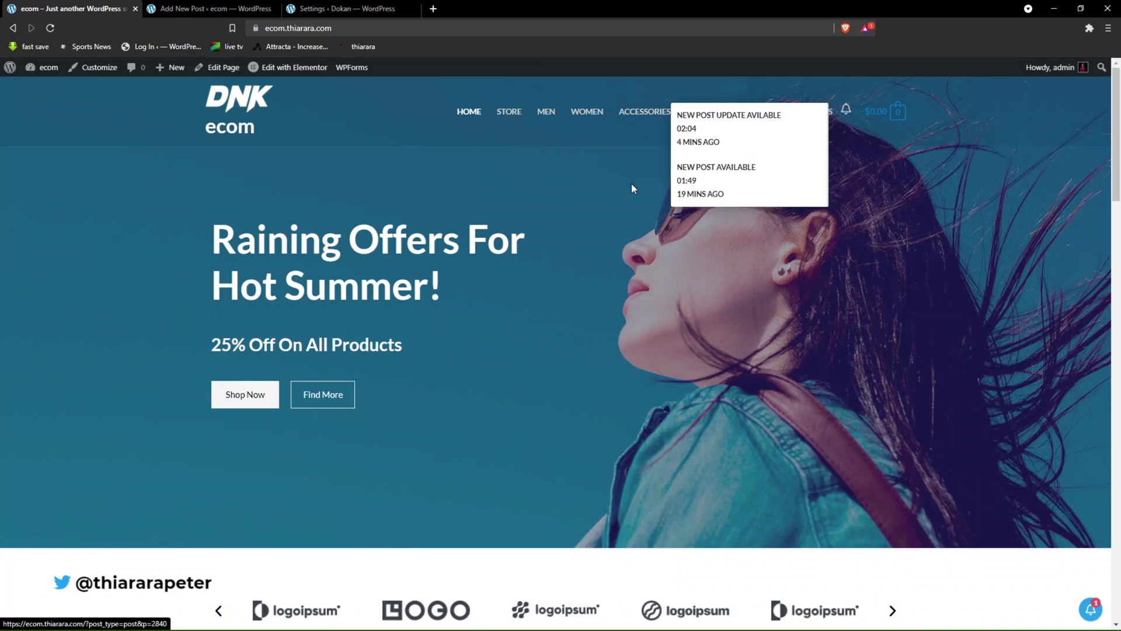
pyautogui.click(181, 12)
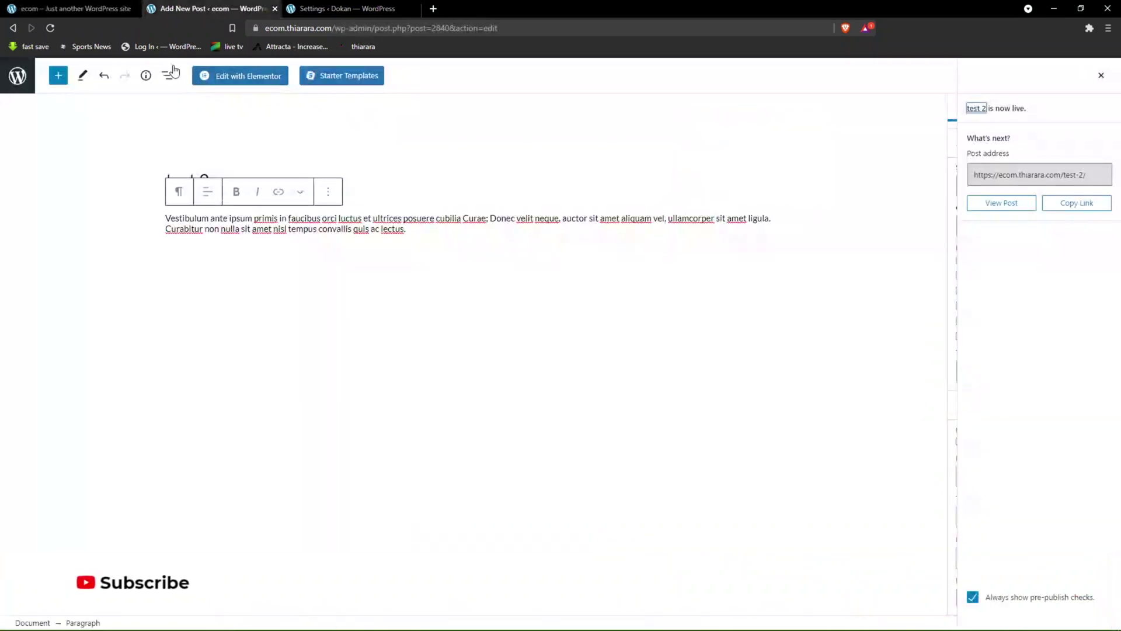
pyautogui.click(76, 8)
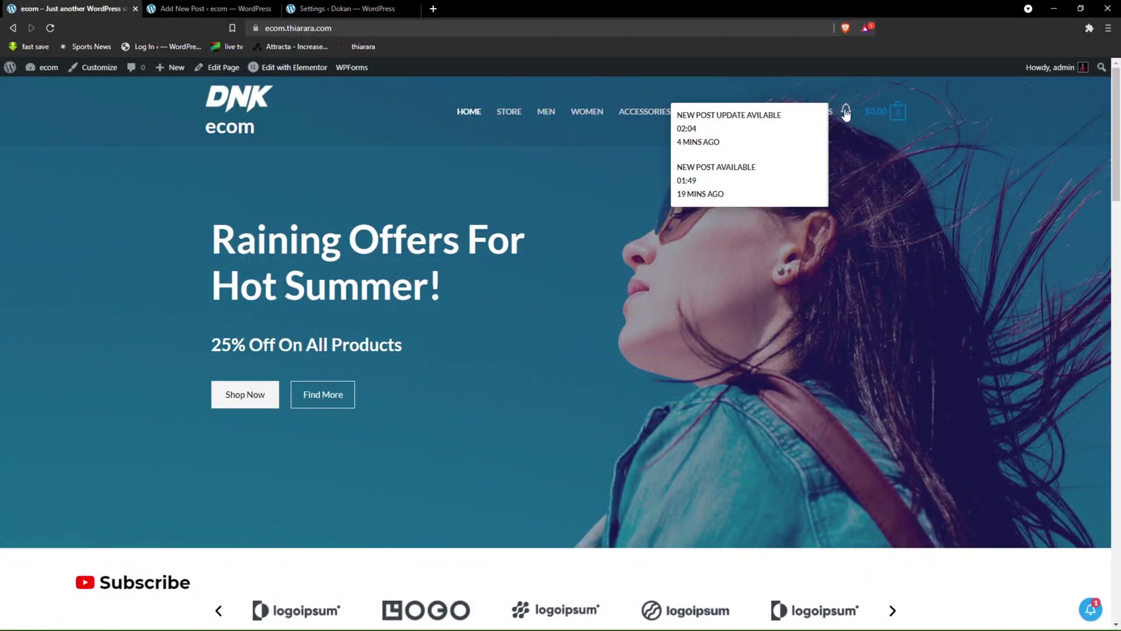
# - Close the "test 2" post editor tab and, in the Dokan notification settings, enable the menu bell icon for logged-in users and visitors
pyautogui.click(210, 8)
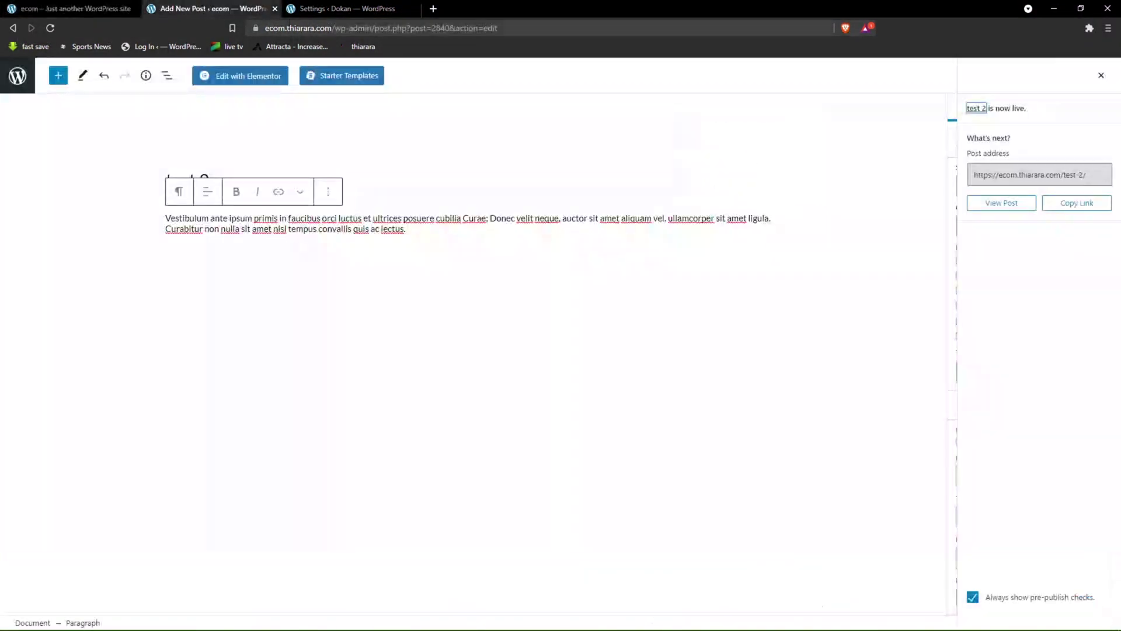
pyautogui.click(289, 9)
pyautogui.click(275, 8)
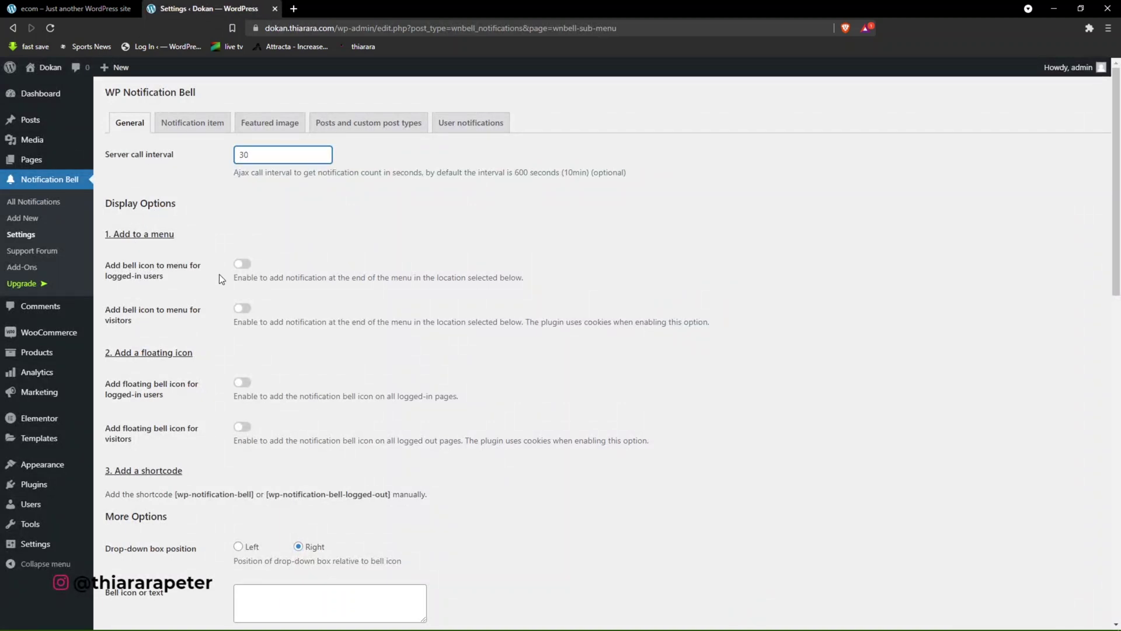
pyautogui.click(245, 270)
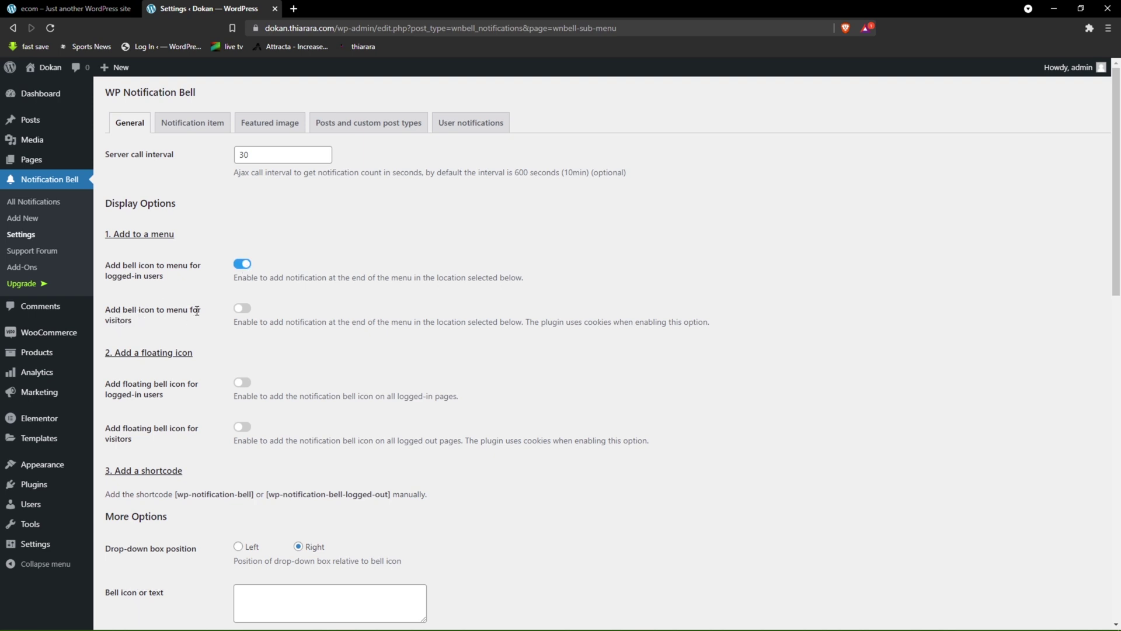
pyautogui.click(242, 309)
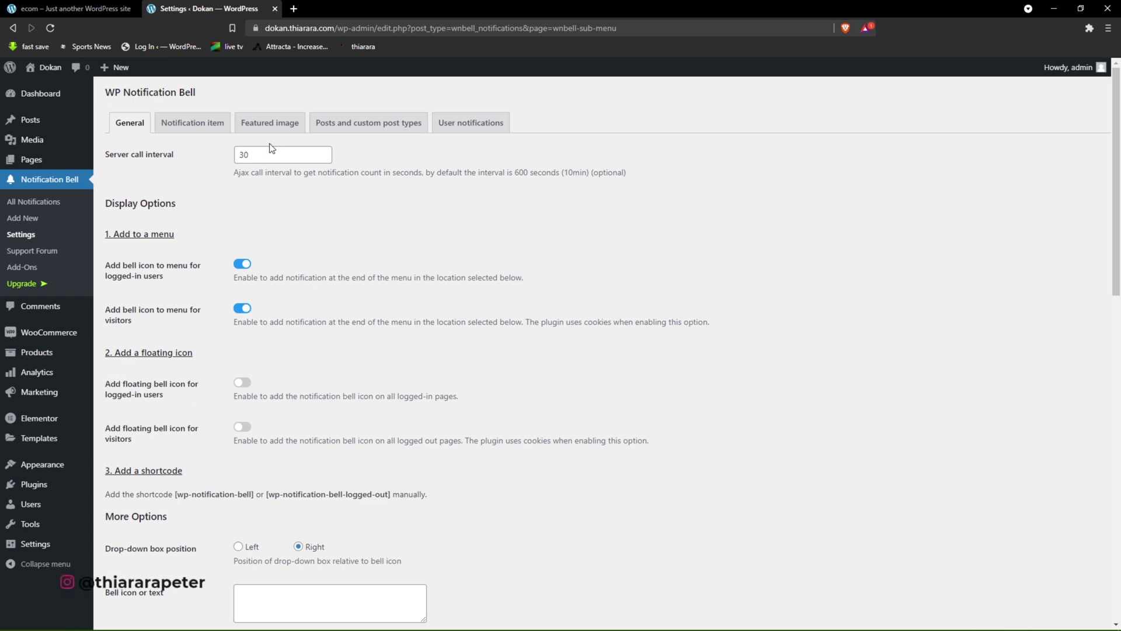
# - Check the floating bell on the ecom home page, and enable the floating bell icon for logged-in users in the Dokan settings
pyautogui.click(86, 7)
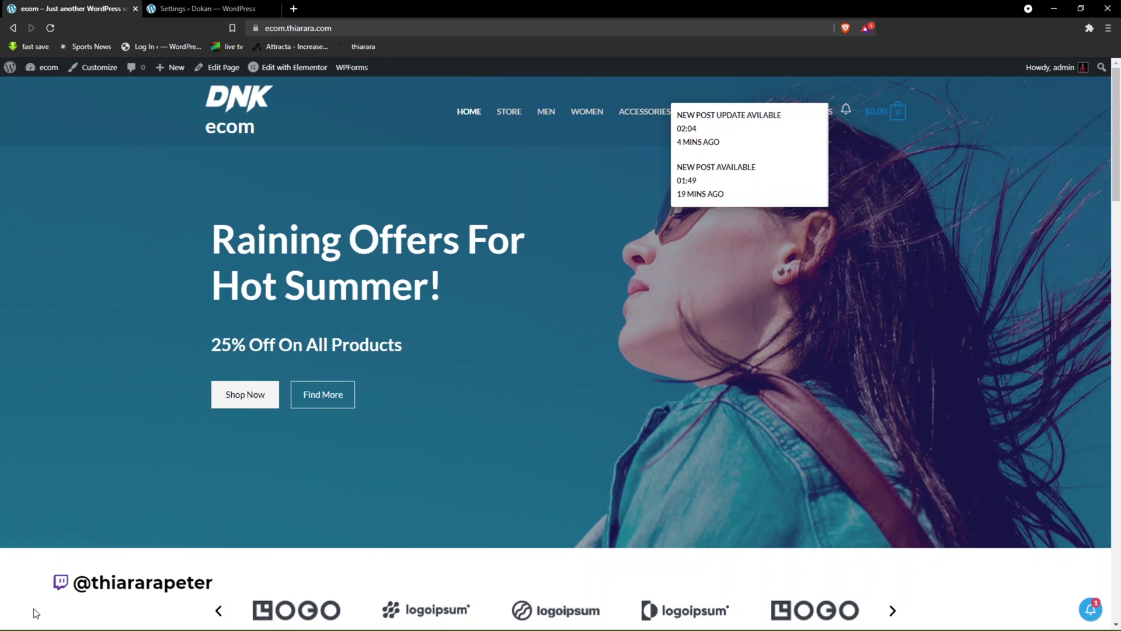
pyautogui.click(210, 8)
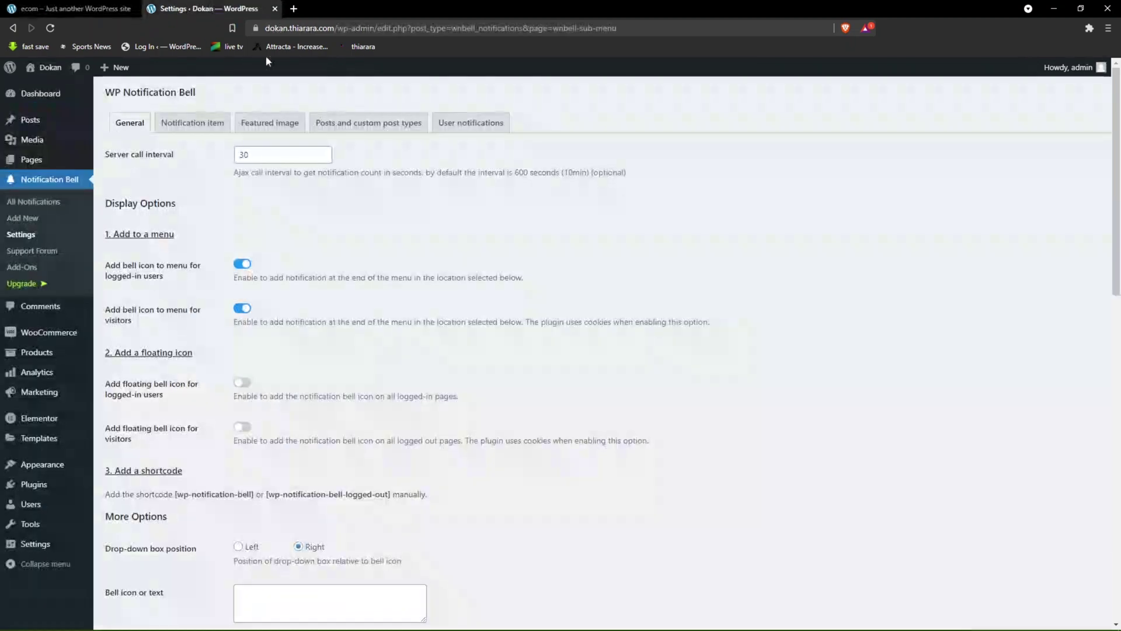
pyautogui.click(242, 382)
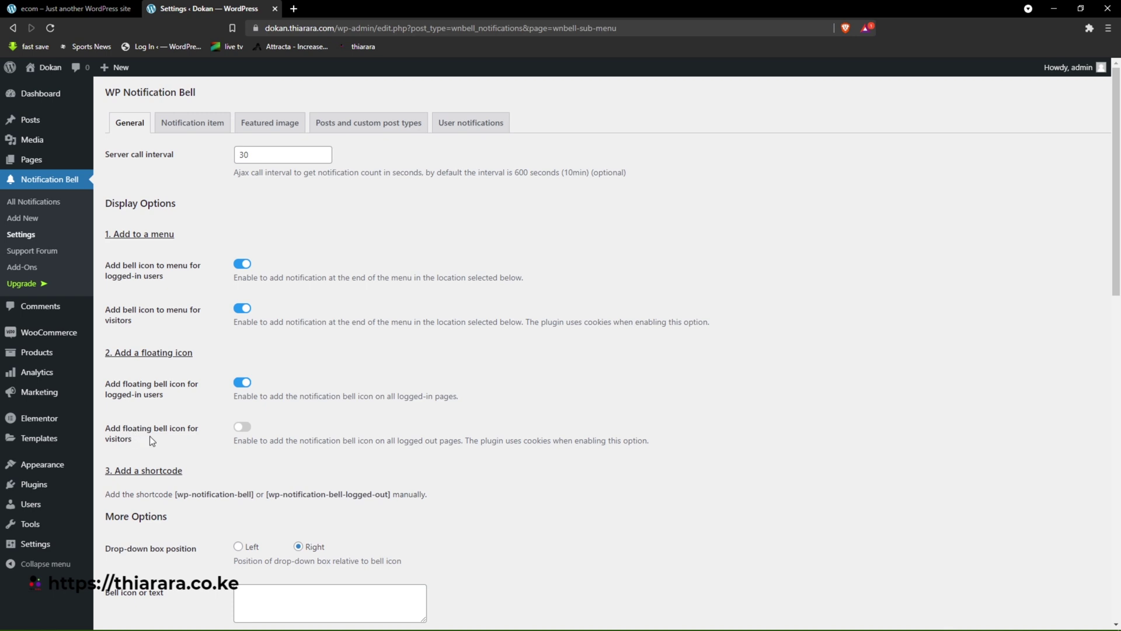
# - Enable the floating bell icon for visitors and look over the logged-in and logged-out bell shortcodes
pyautogui.click(243, 428)
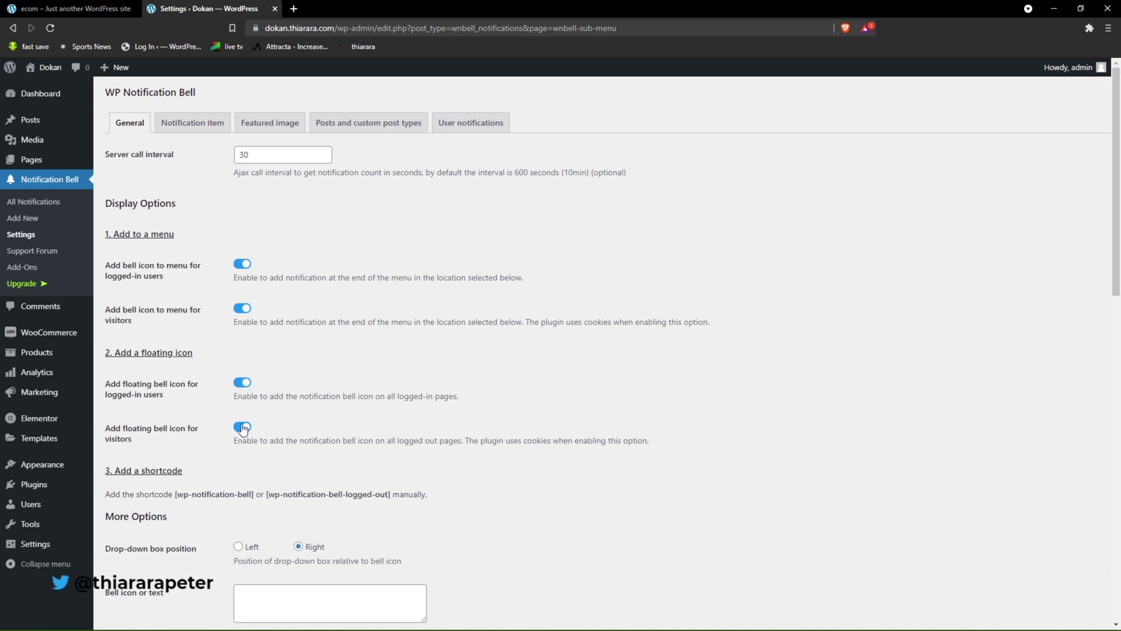
pyautogui.scroll(-2, 234, 363)
pyautogui.scroll(-1, 245, 304)
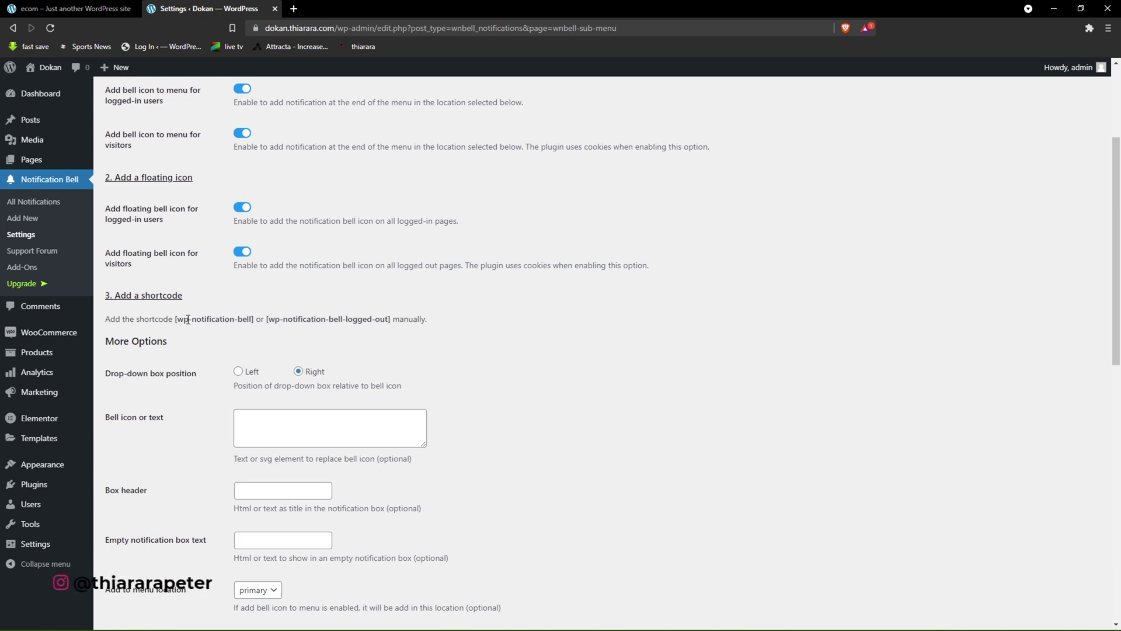
pyautogui.moveTo(257, 319); pyautogui.dragTo(390, 321)
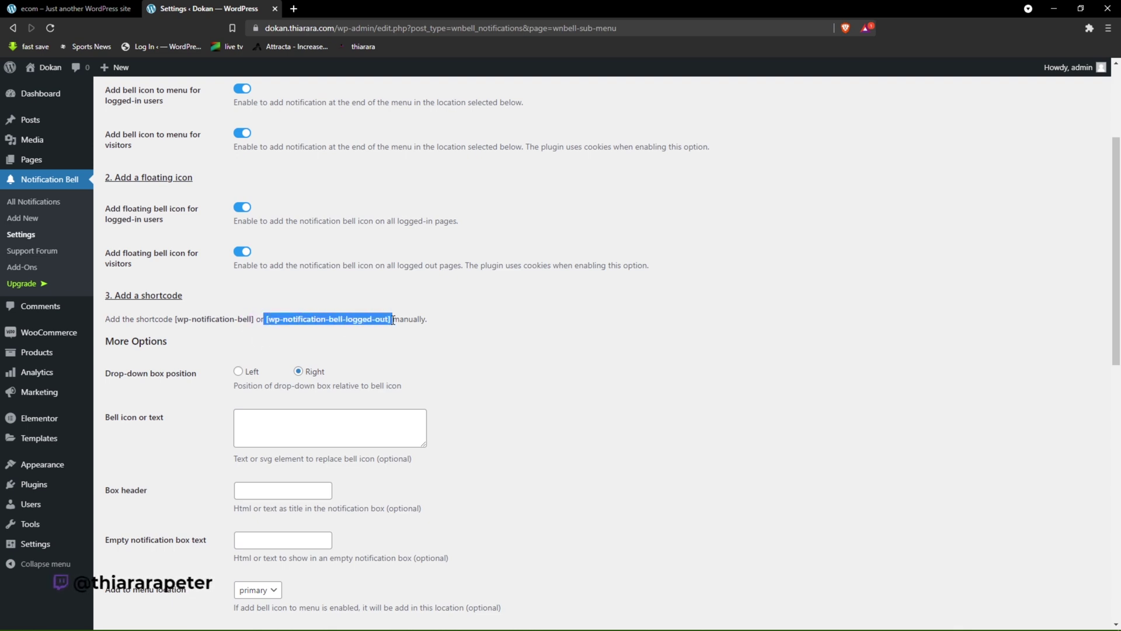
pyautogui.click(425, 348)
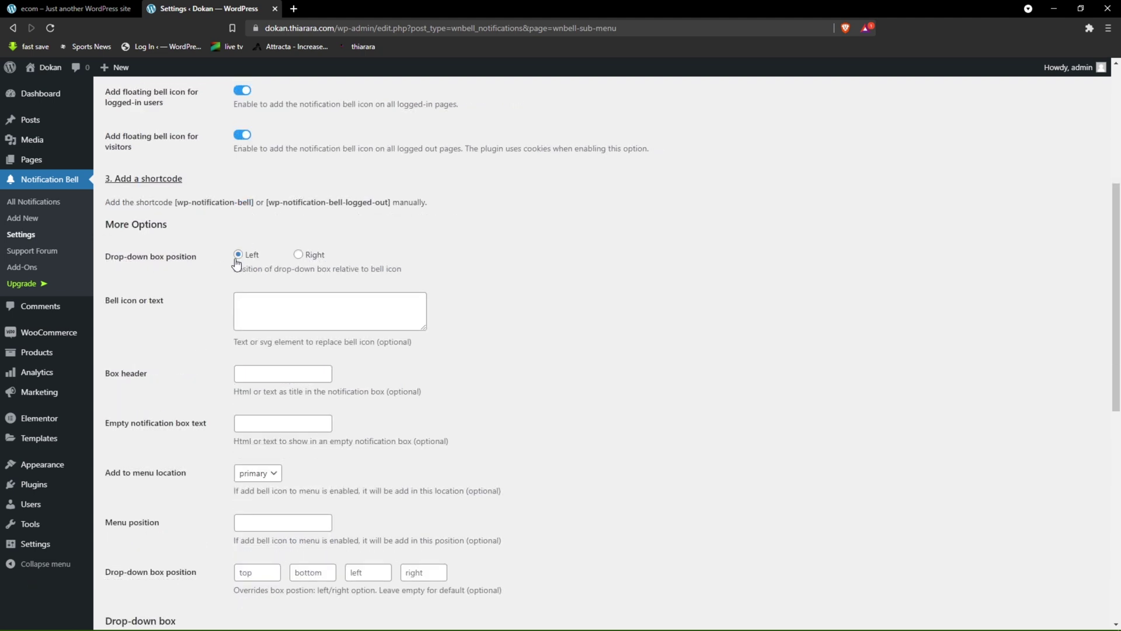
# - Check the menu and floating bell drop-downs on the ecom home page, and set Dokan's drop-down box position to Left
pyautogui.click(299, 254)
pyautogui.click(107, 9)
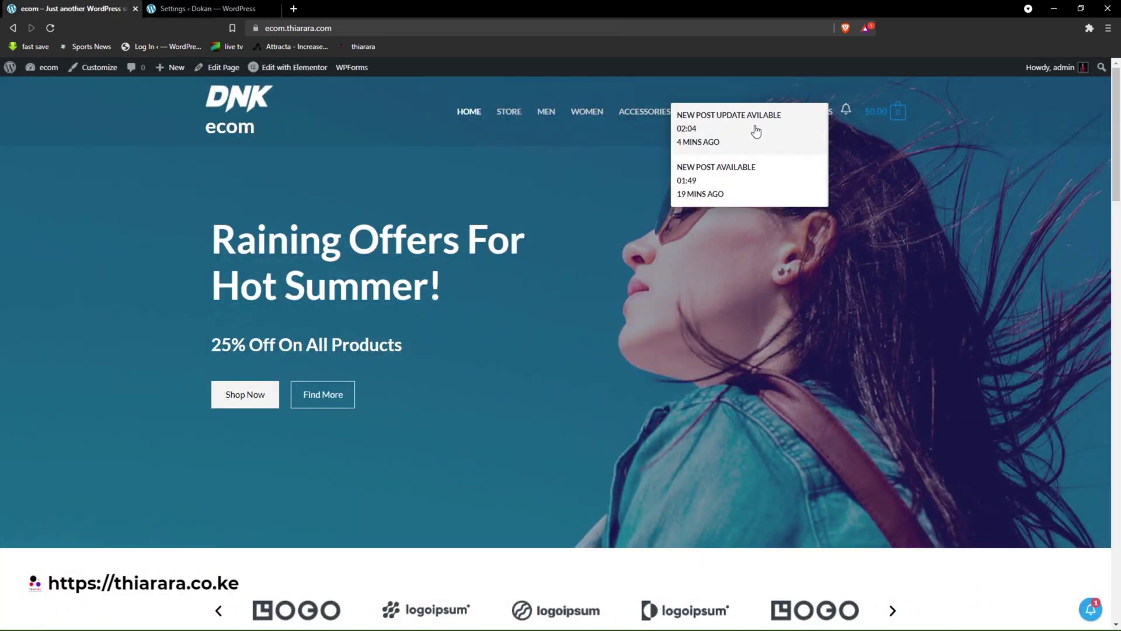
pyautogui.click(1090, 610)
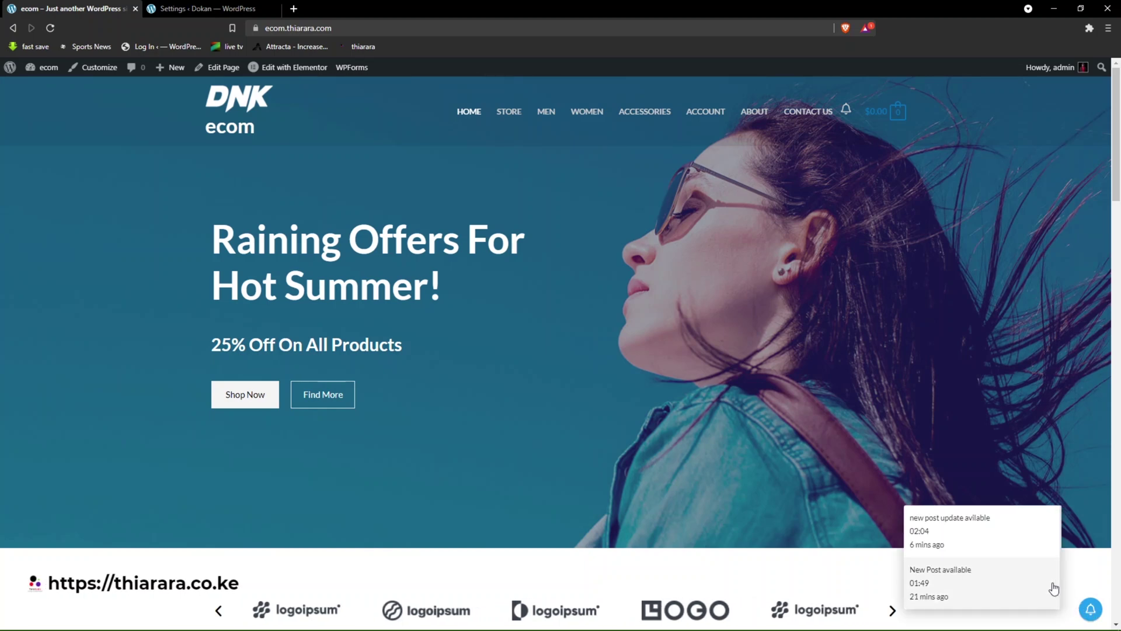
pyautogui.click(207, 8)
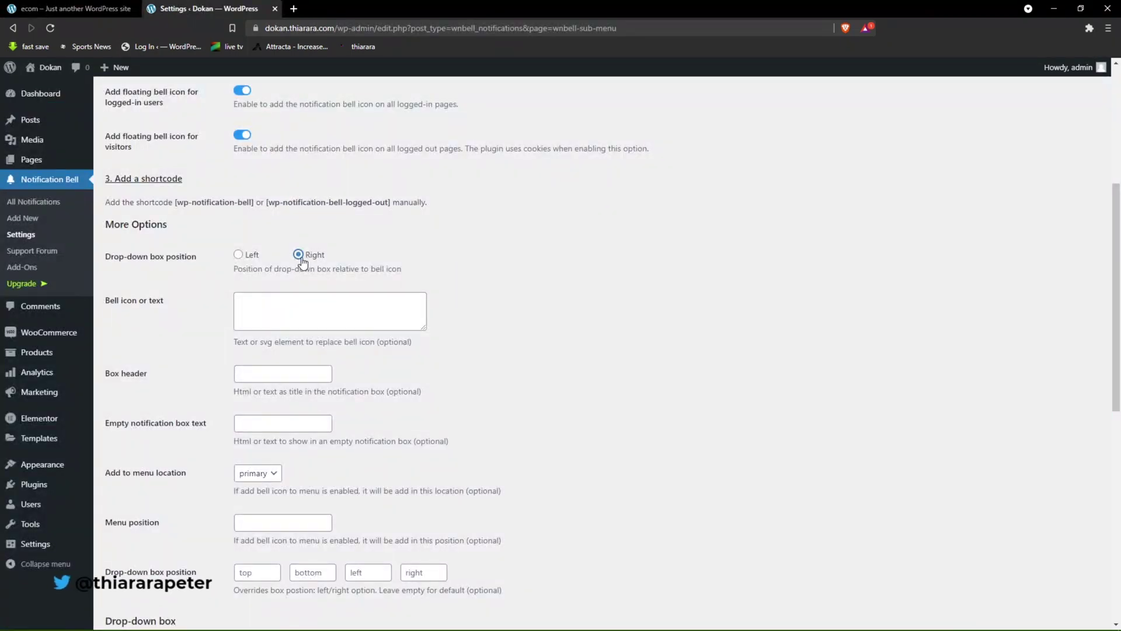
pyautogui.click(238, 255)
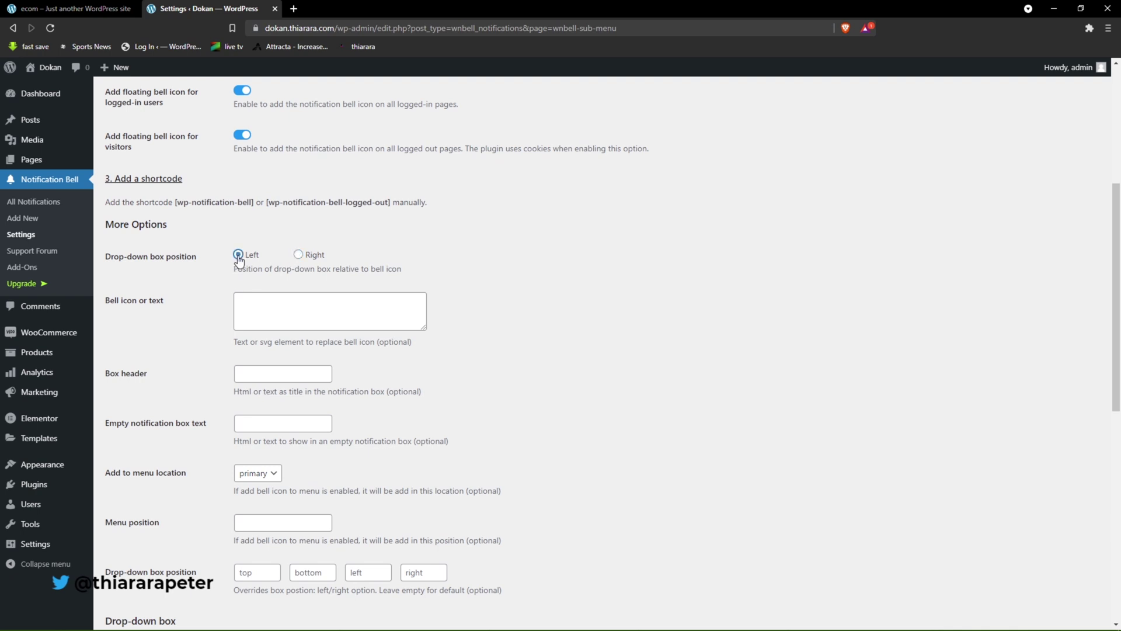
# - Replace the bell icon with the text "what's new!!!"
pyautogui.moveTo(165, 301); pyautogui.dragTo(103, 305)
pyautogui.click(158, 322)
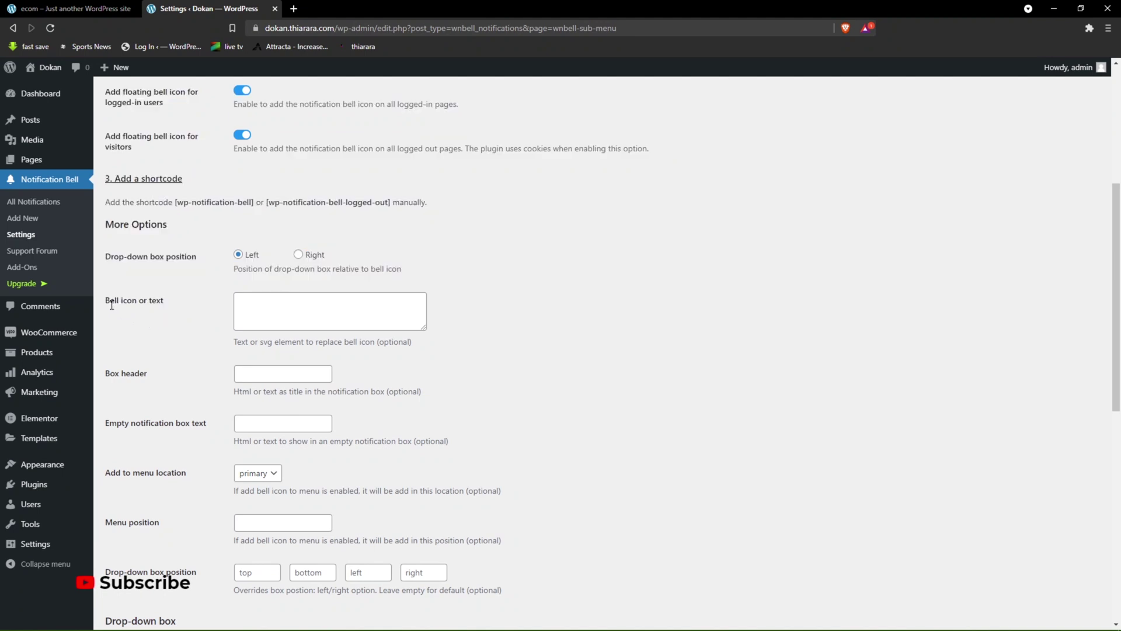
pyautogui.moveTo(164, 301); pyautogui.dragTo(122, 304)
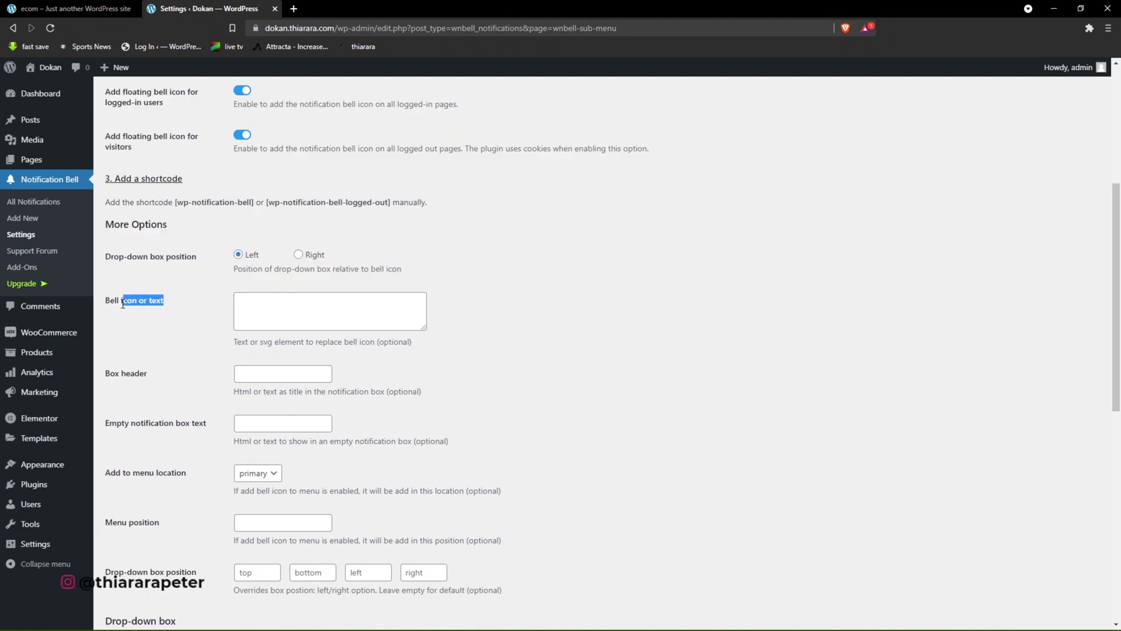
pyautogui.click(256, 306)
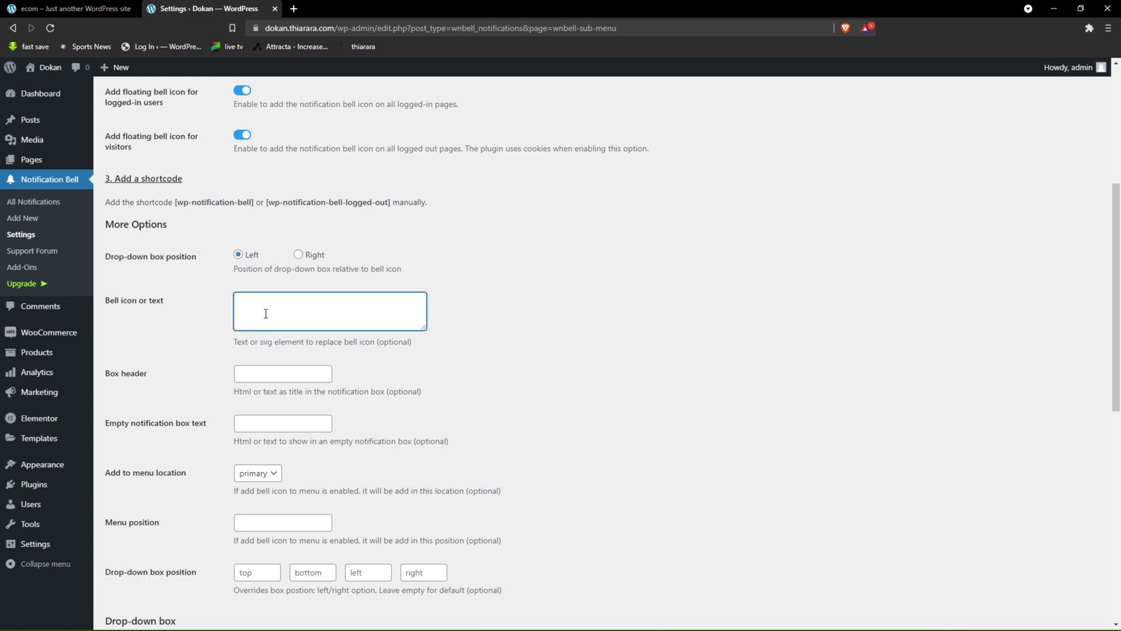
pyautogui.write('whats new!!!')
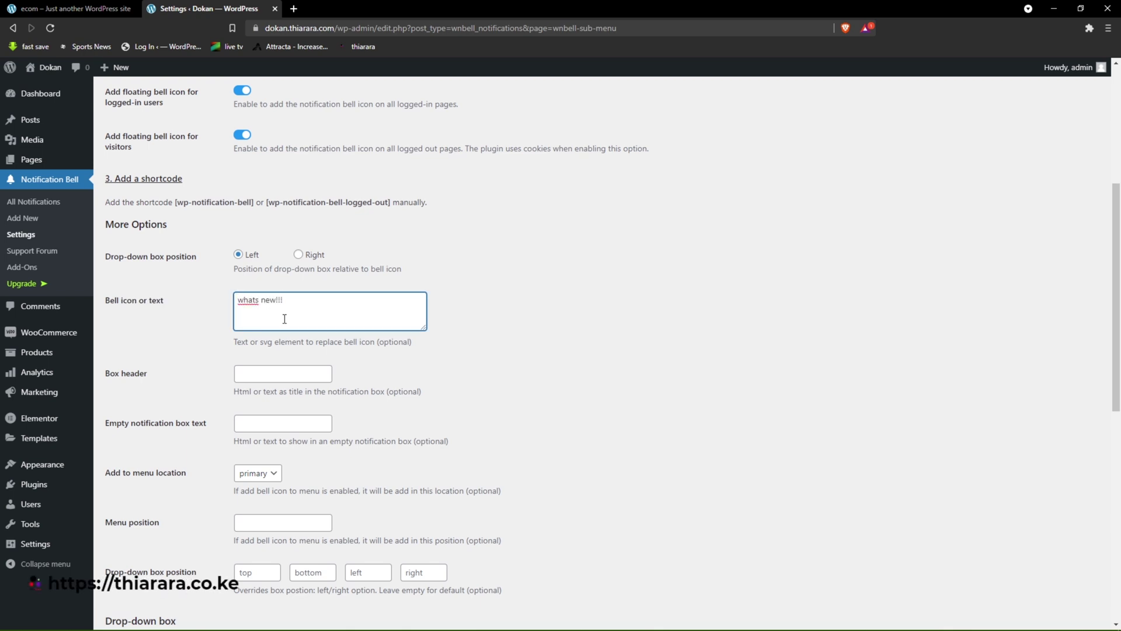
pyautogui.rightClick(244, 302)
pyautogui.click(258, 306)
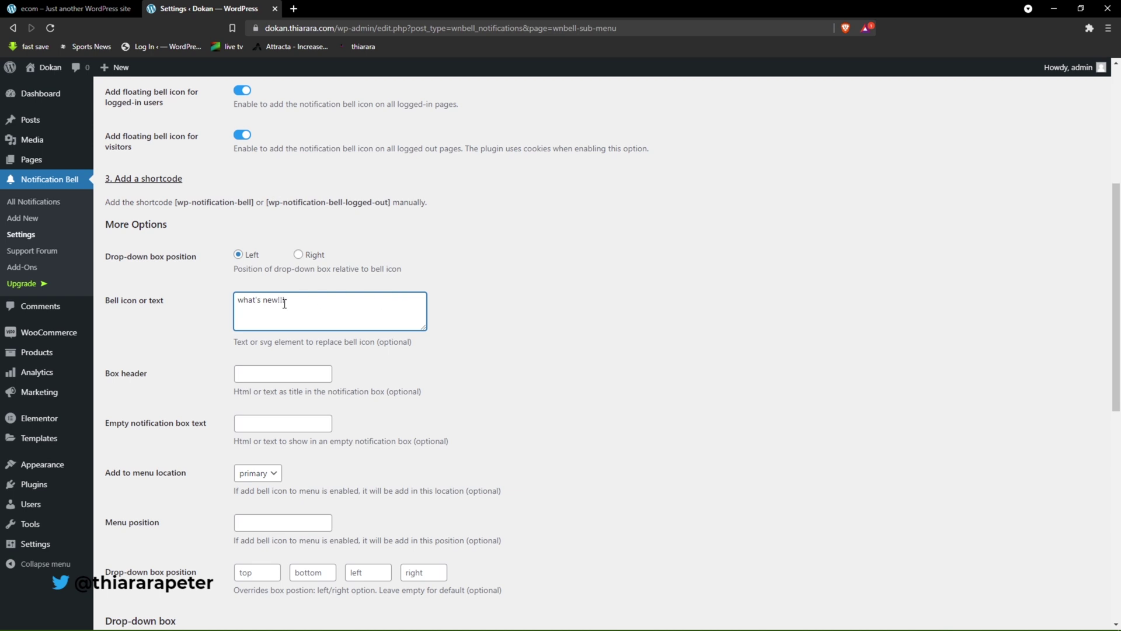
# - Examine the box header, empty notification box text and menu location options, comparing with the ecom home page
pyautogui.moveTo(155, 374); pyautogui.dragTo(120, 374)
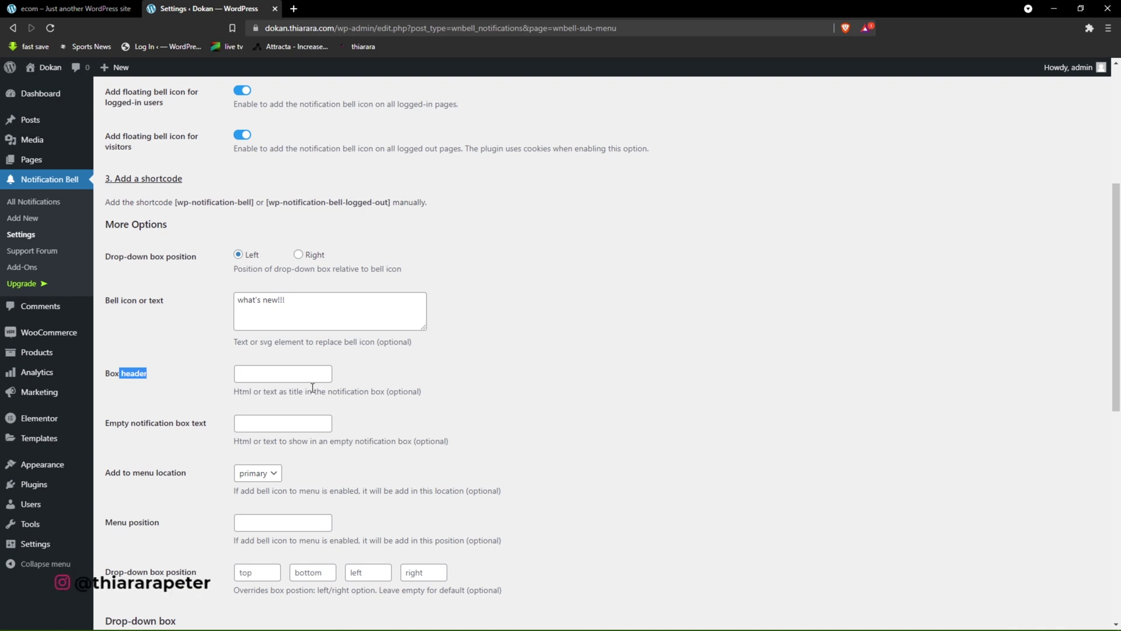
pyautogui.hotkey('ctrl', 'Tab')
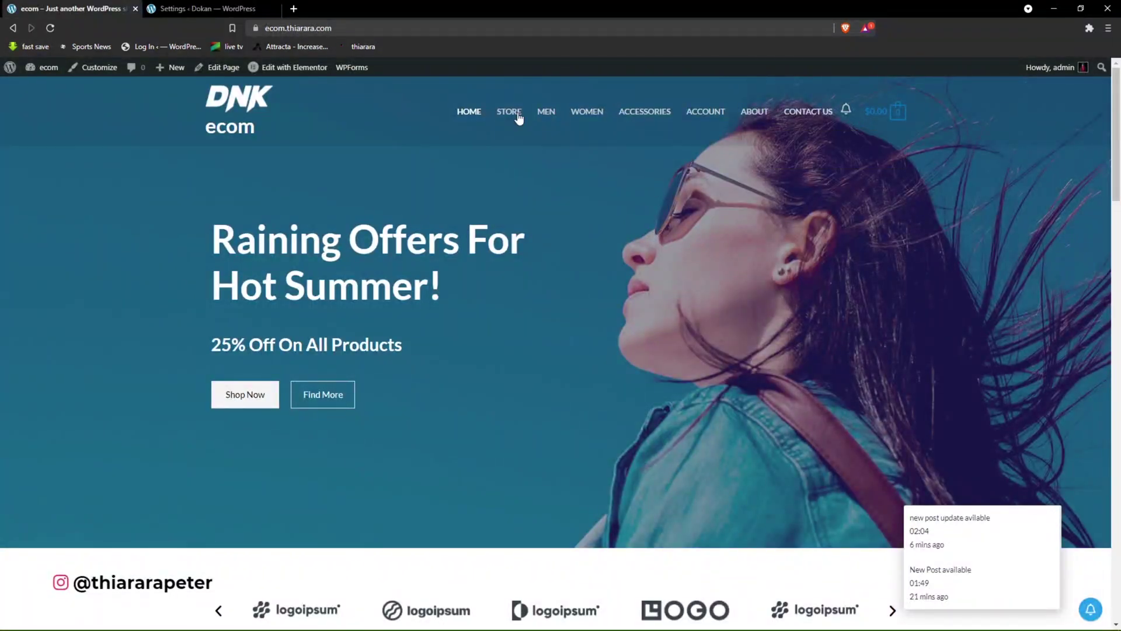
pyautogui.hotkey('ctrl', 'Tab')
pyautogui.scroll(-1, 122, 422)
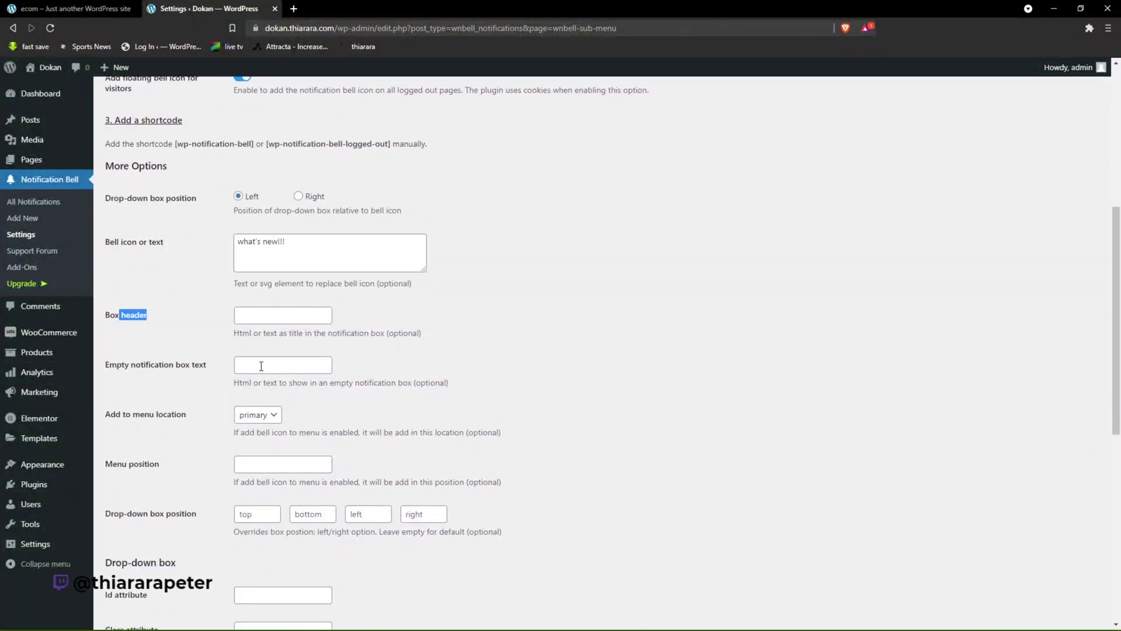
pyautogui.click(264, 366)
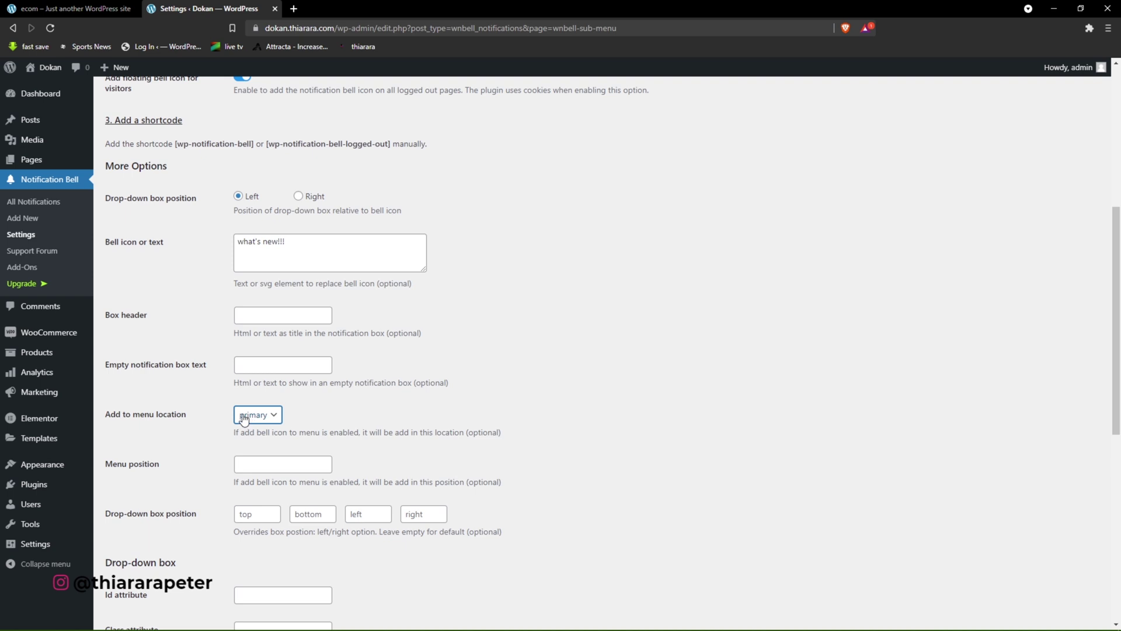
pyautogui.click(260, 416)
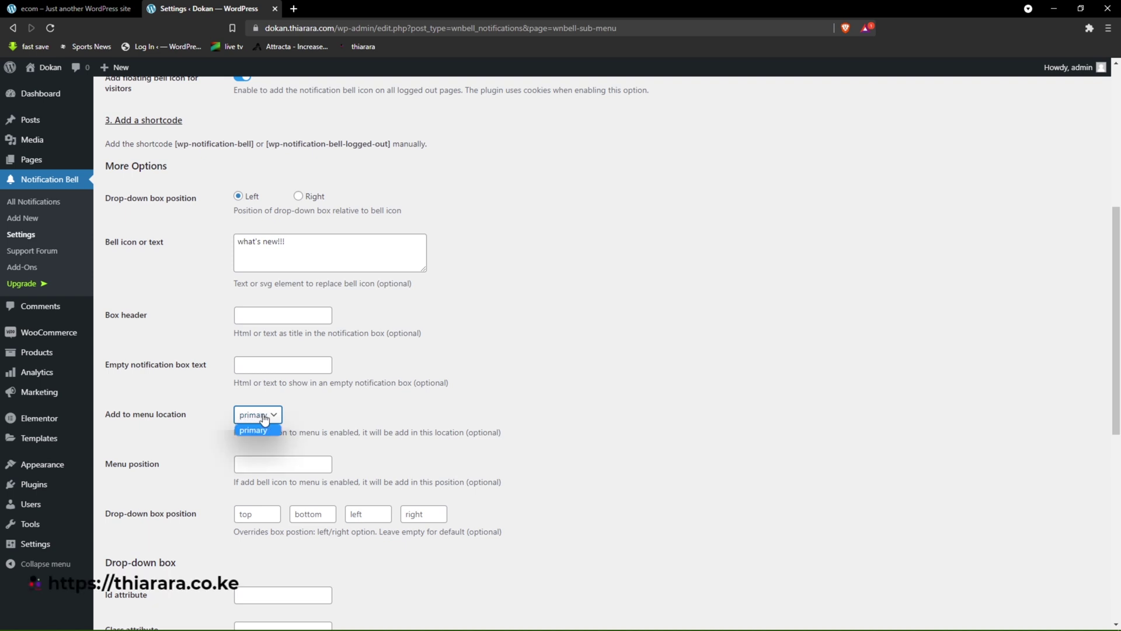
pyautogui.click(271, 416)
pyautogui.click(270, 418)
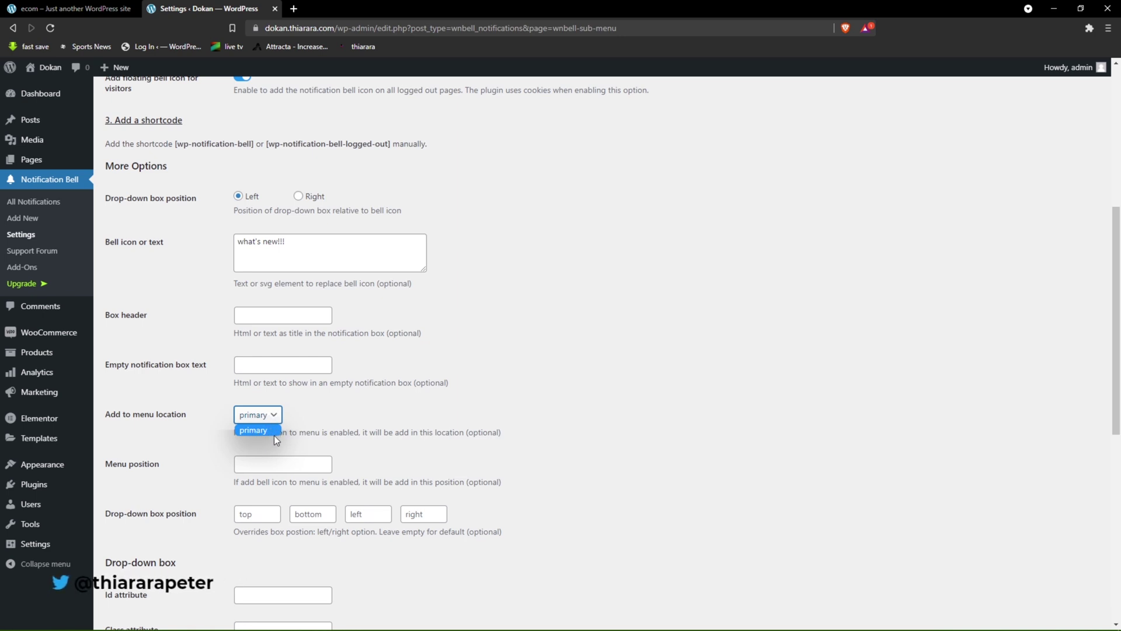
# - Review the menu position, drop-down box offsets, and the id and class attribute options for the box and notification items
pyautogui.scroll(-2, 177, 464)
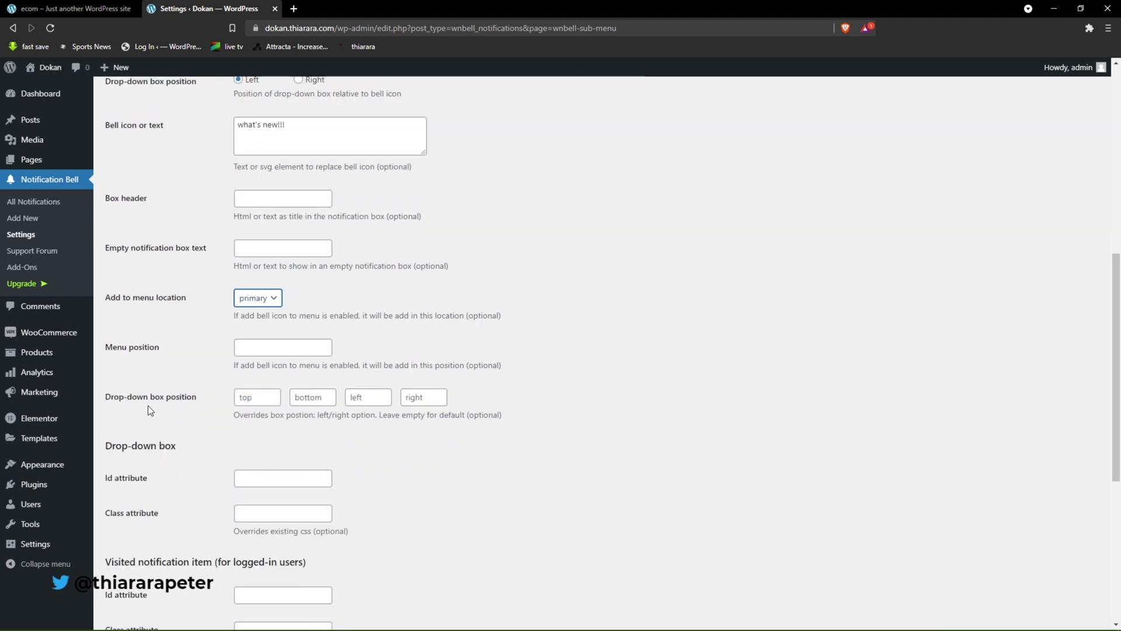
pyautogui.click(265, 351)
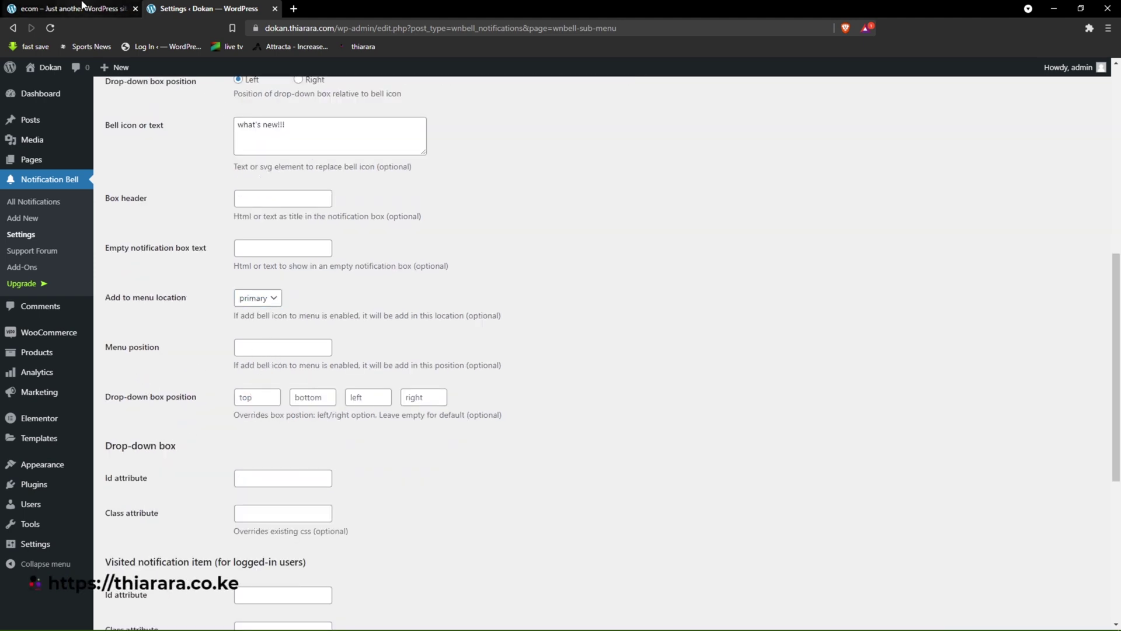
pyautogui.scroll(4, 317, 447)
pyautogui.scroll(-3, 335, 407)
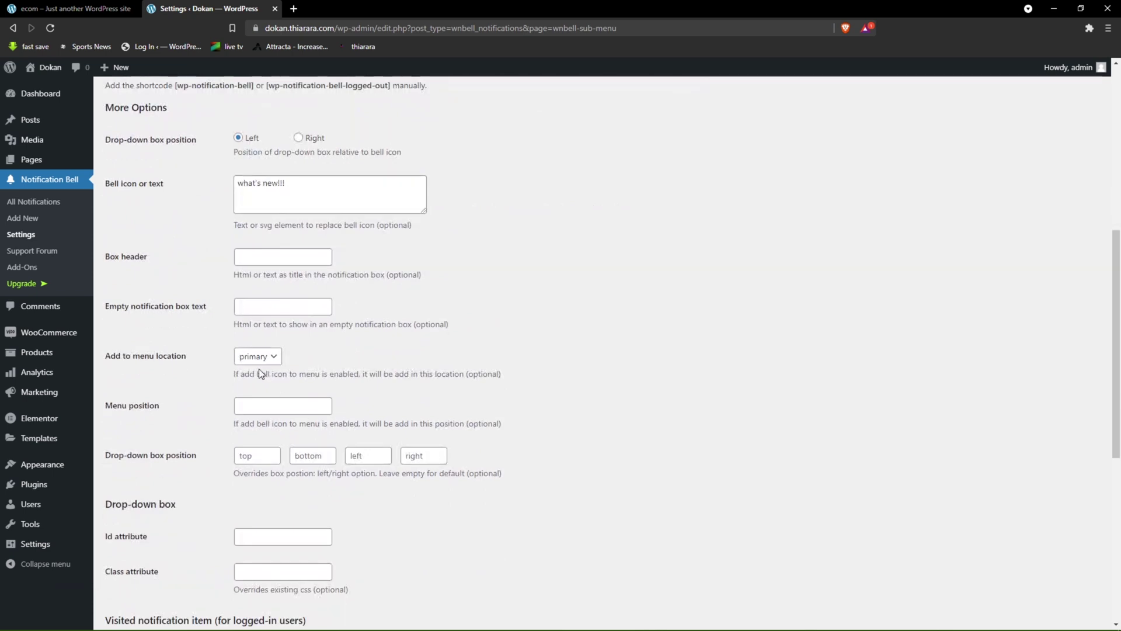
pyautogui.scroll(-1, 257, 409)
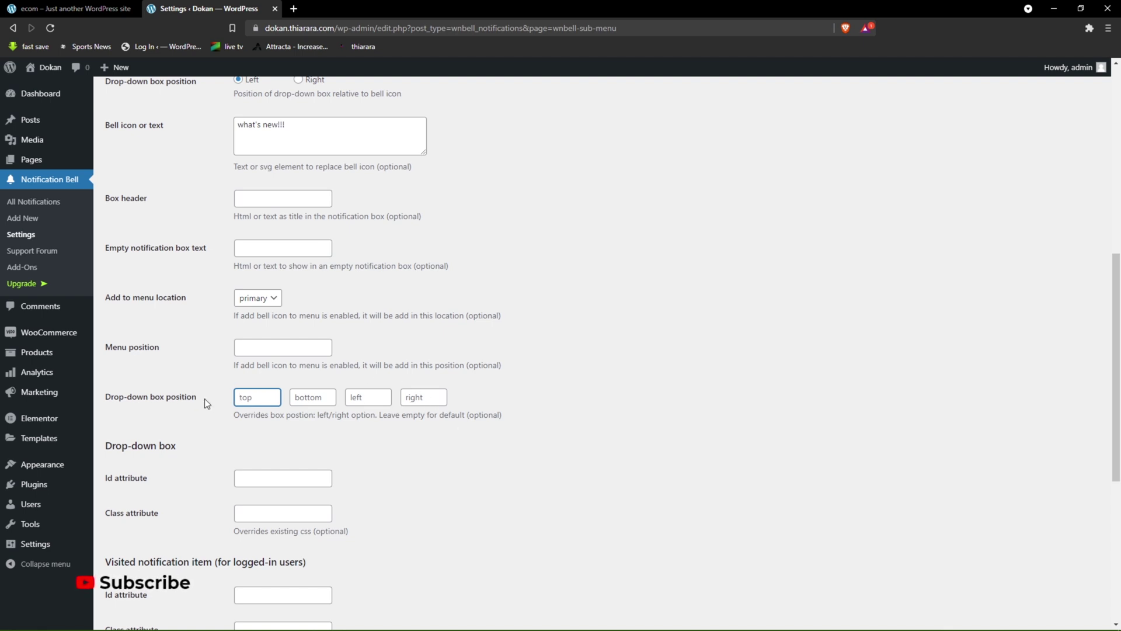
pyautogui.scroll(-2, 146, 435)
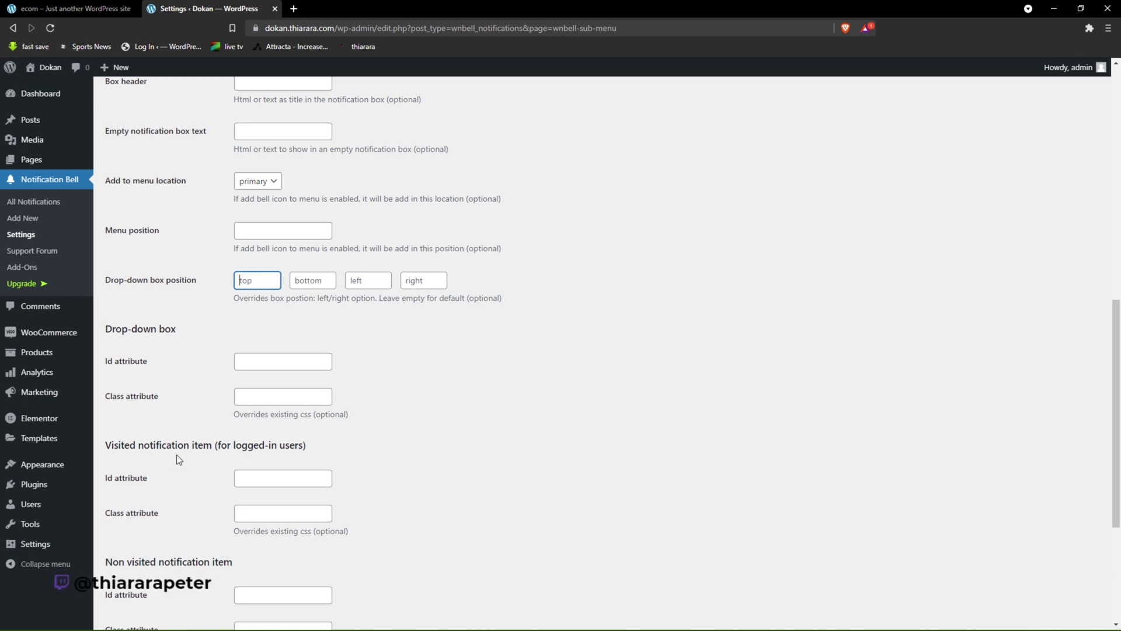
pyautogui.scroll(-1, 148, 424)
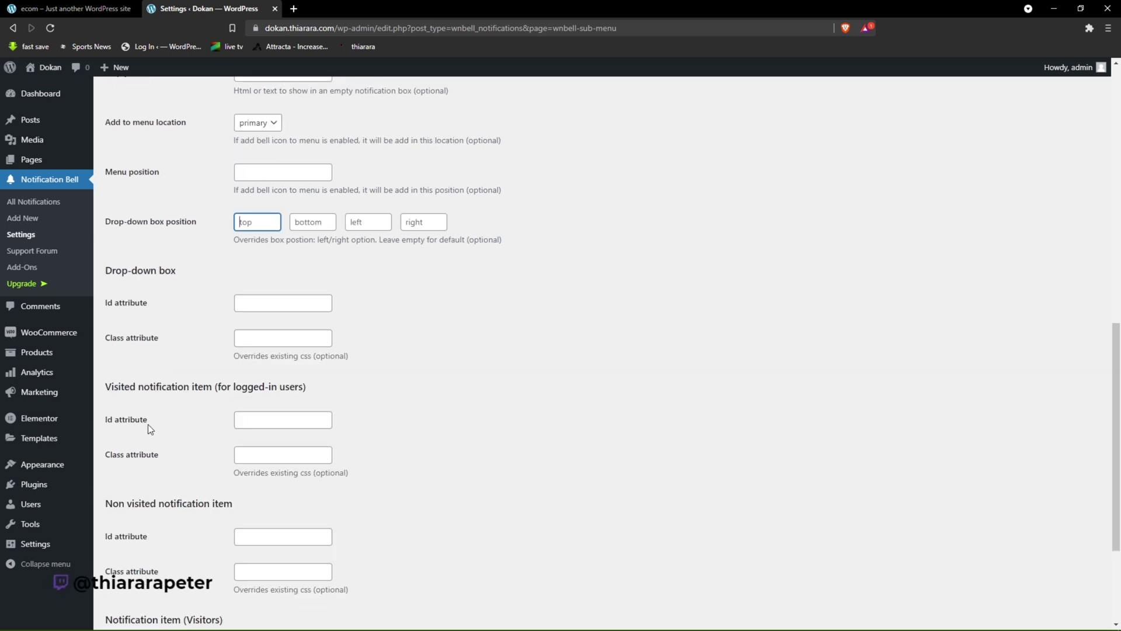
pyautogui.scroll(-2, 263, 427)
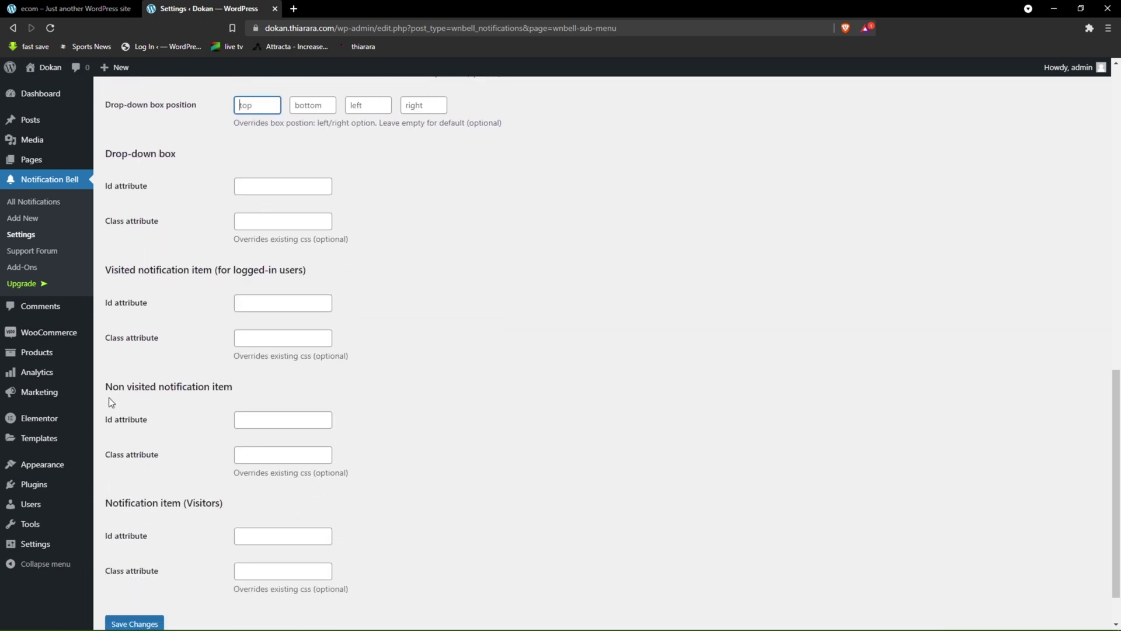
pyautogui.scroll(-1, 229, 406)
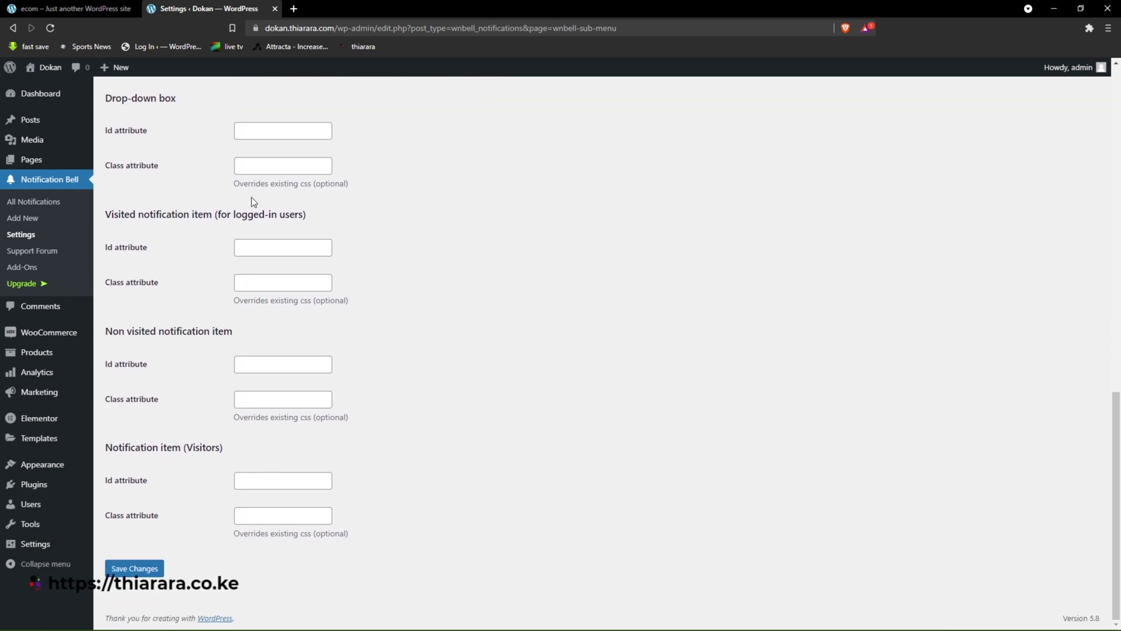
pyautogui.scroll(2, 266, 251)
pyautogui.scroll(-2, 265, 251)
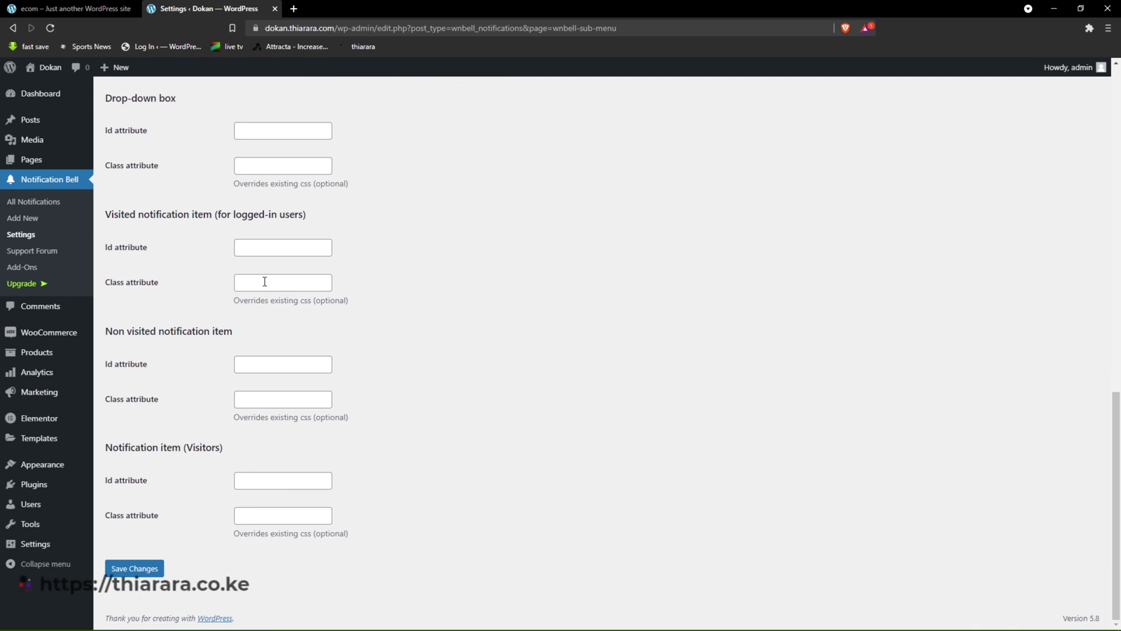
# - Save the notification bell settings and open the Dokan site's home page in a new tab
pyautogui.click(141, 573)
pyautogui.rightClick(47, 67)
pyautogui.click(97, 79)
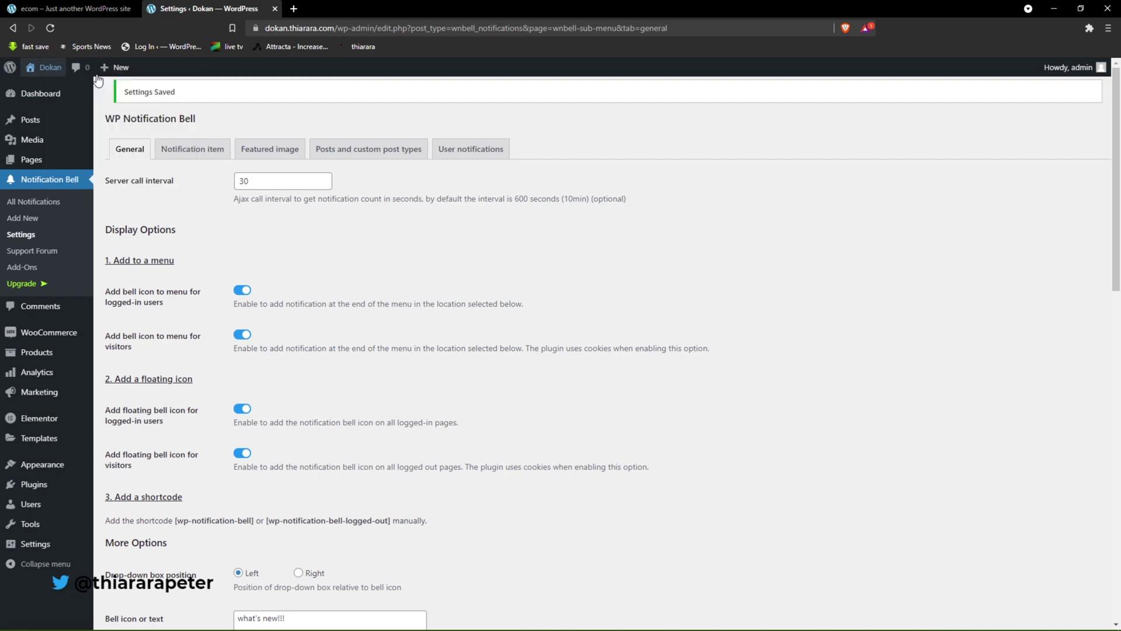
pyautogui.click(335, 8)
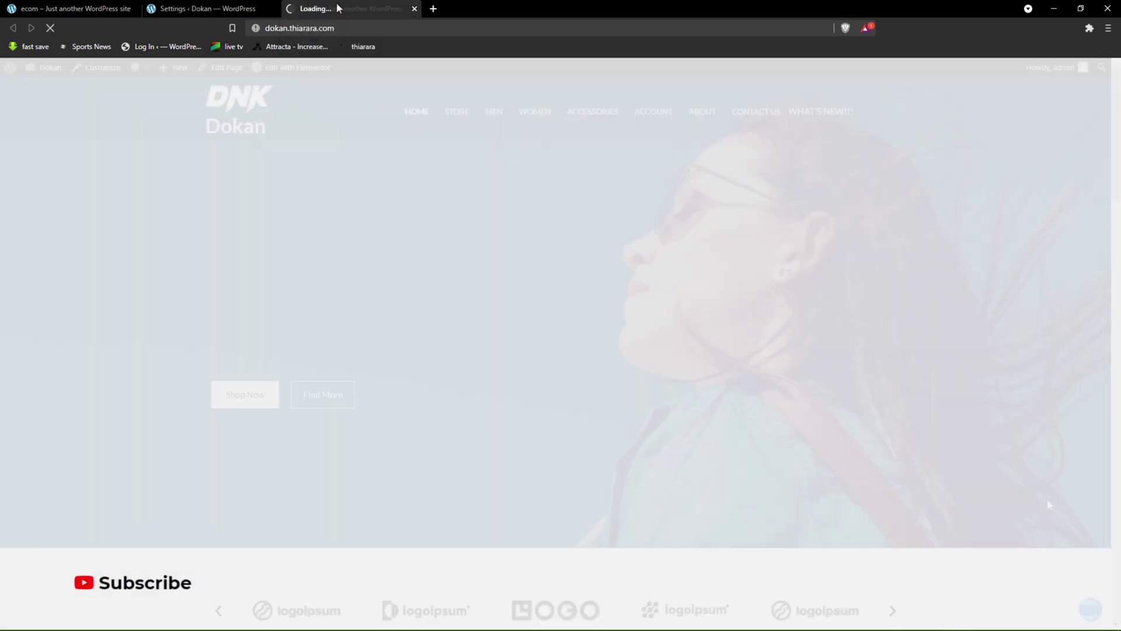
# - Check the notification drop-downs of the floating bell and the menu's "What's new!!!" item on Dokan, and return to the plugin settings
pyautogui.click(1092, 614)
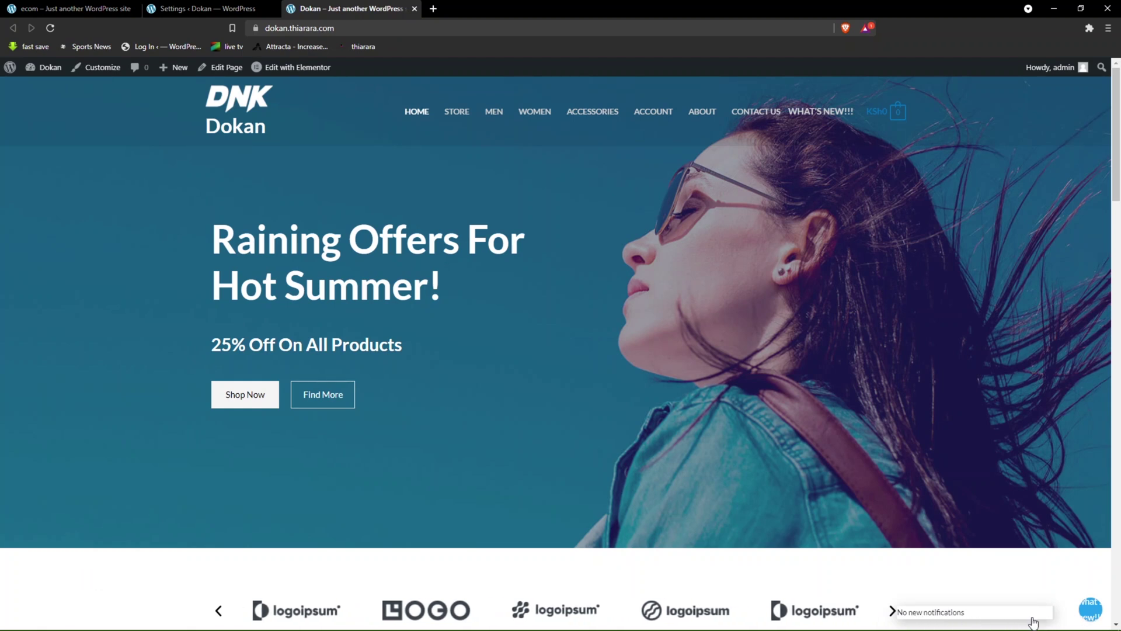
pyautogui.click(1090, 615)
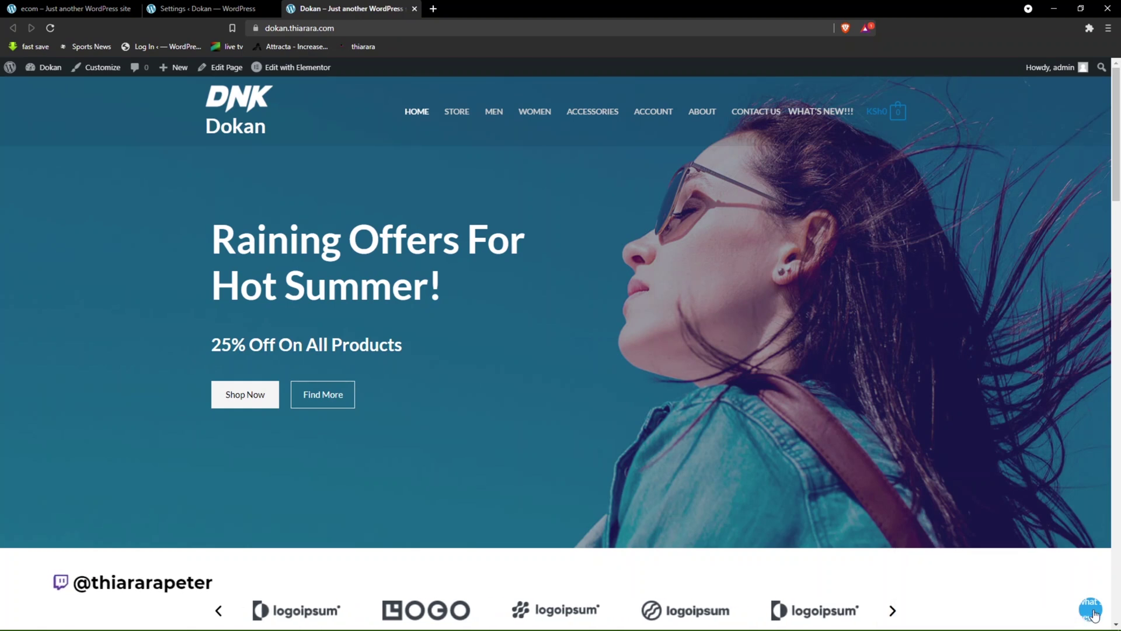
pyautogui.click(1094, 613)
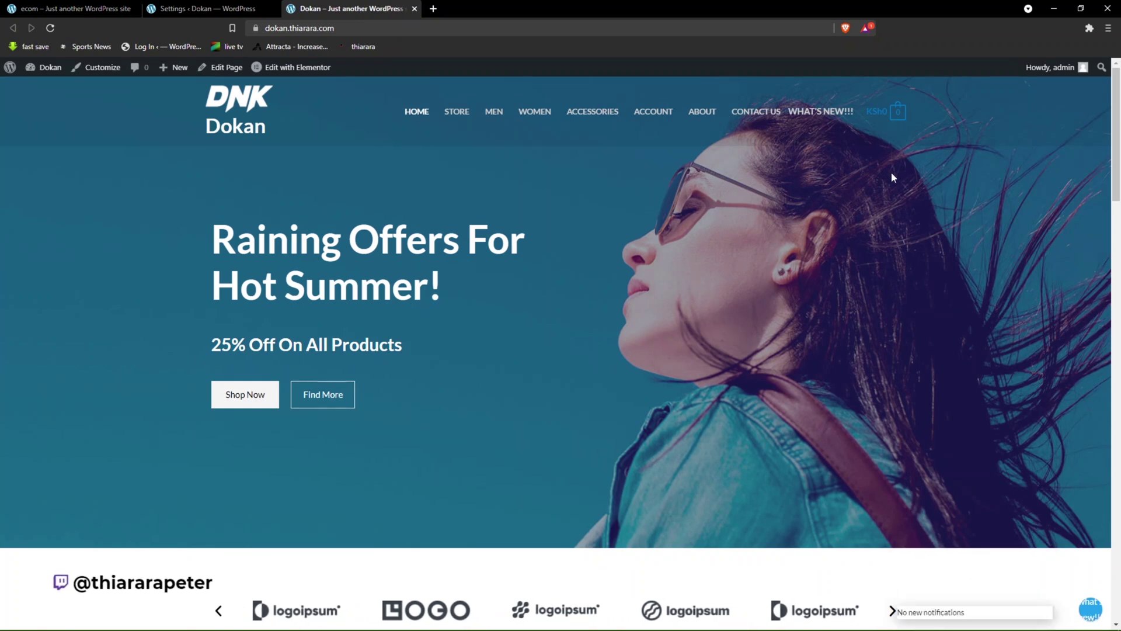
pyautogui.click(818, 115)
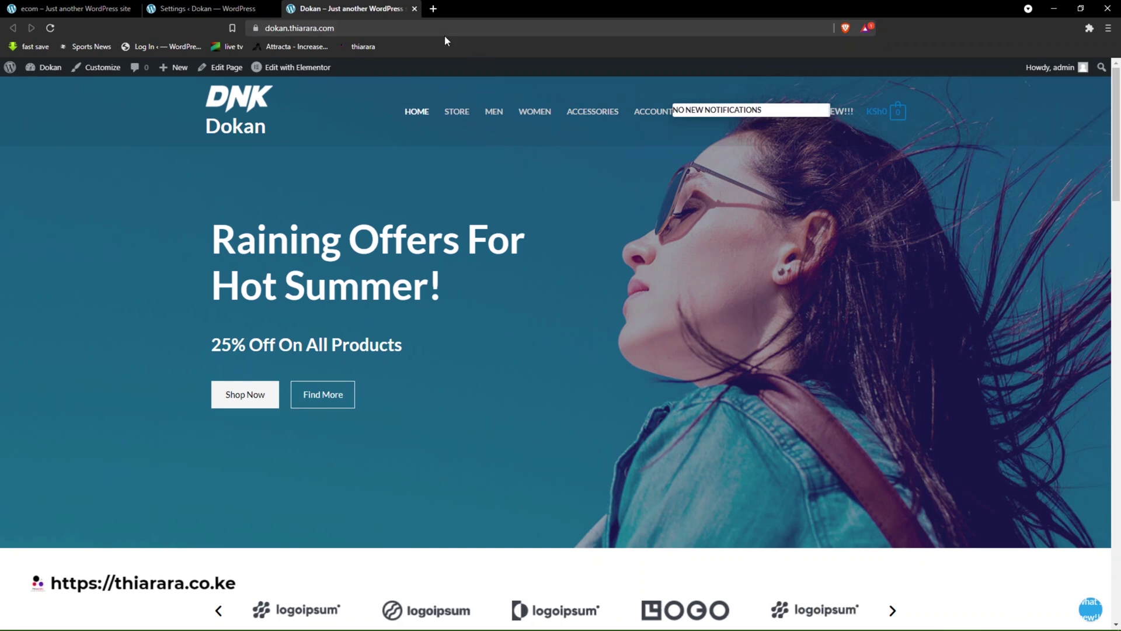
pyautogui.click(70, 8)
pyautogui.click(204, 8)
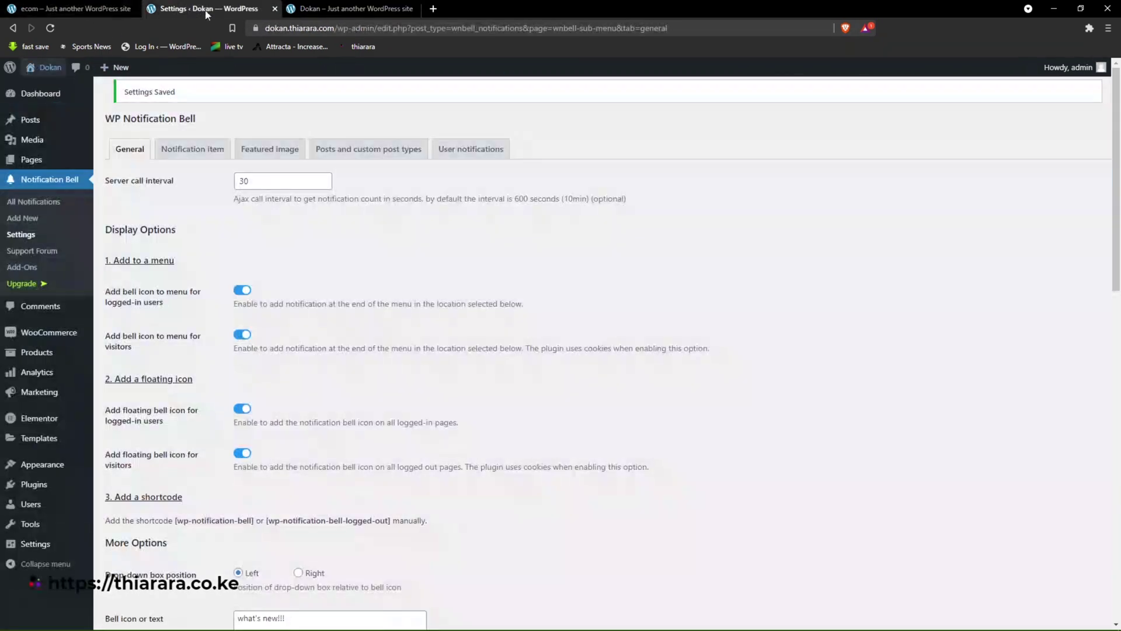
# - Clear the custom text for the bell icon in the general notification bell options and save the settings
pyautogui.scroll(-1, 299, 345)
pyautogui.scroll(-5, 299, 338)
pyautogui.moveTo(289, 332); pyautogui.dragTo(198, 330)
pyautogui.press('BackSpace')
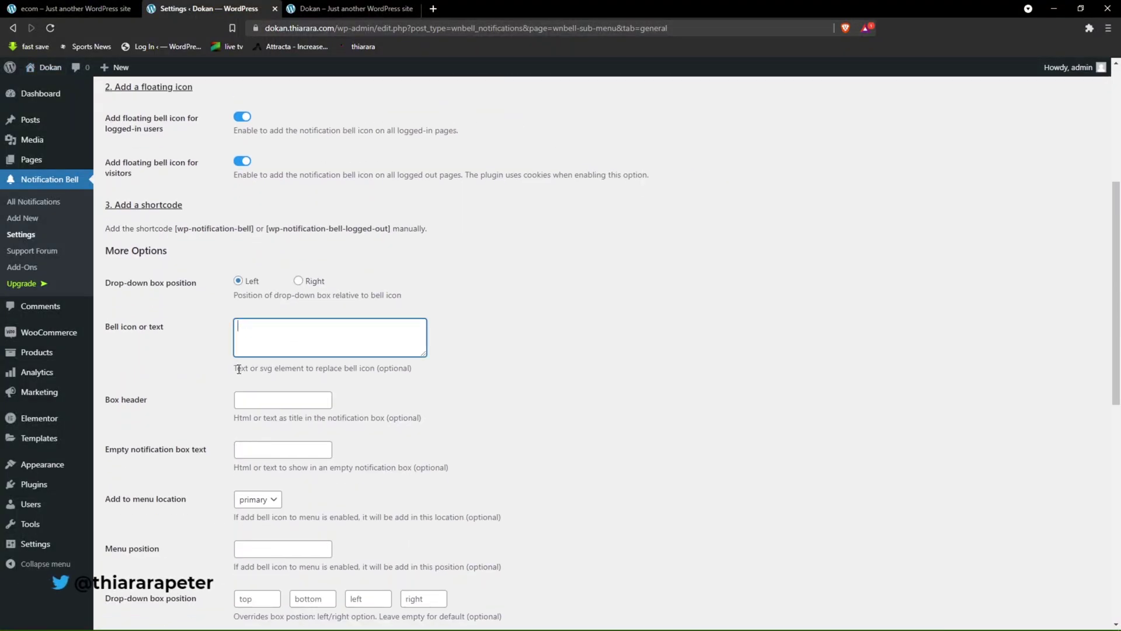
pyautogui.scroll(-2, 255, 358)
pyautogui.scroll(-7, 254, 358)
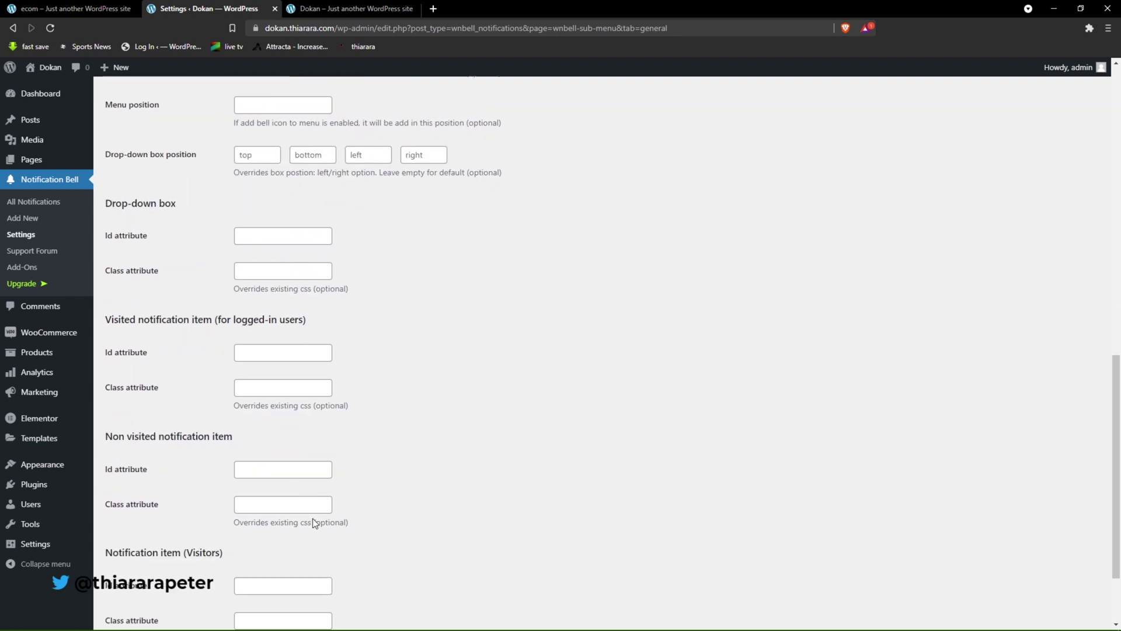
pyautogui.click(134, 570)
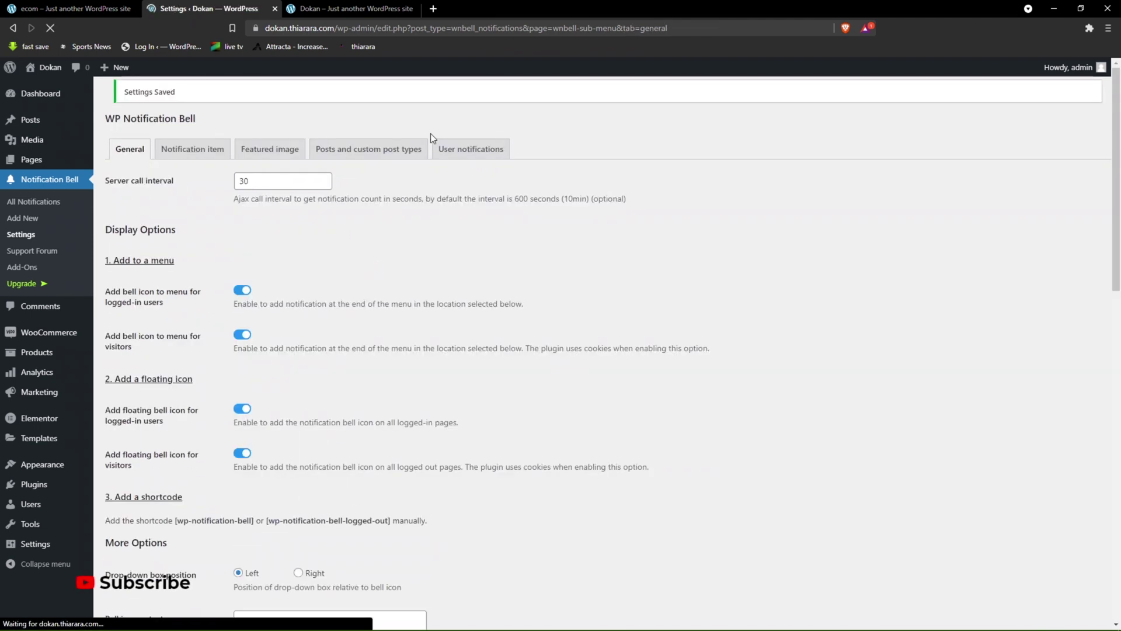
# - Reload the Dokan home page, check the menu bell's notification drop-down, and return to the plugin settings
pyautogui.click(350, 9)
pyautogui.click(52, 28)
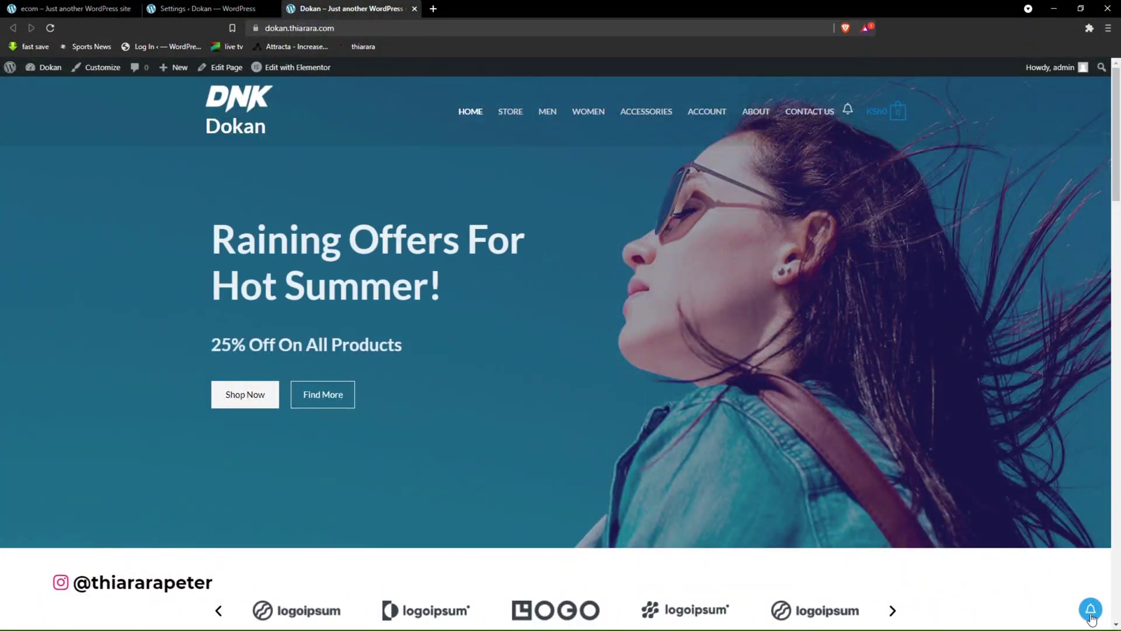
pyautogui.click(848, 110)
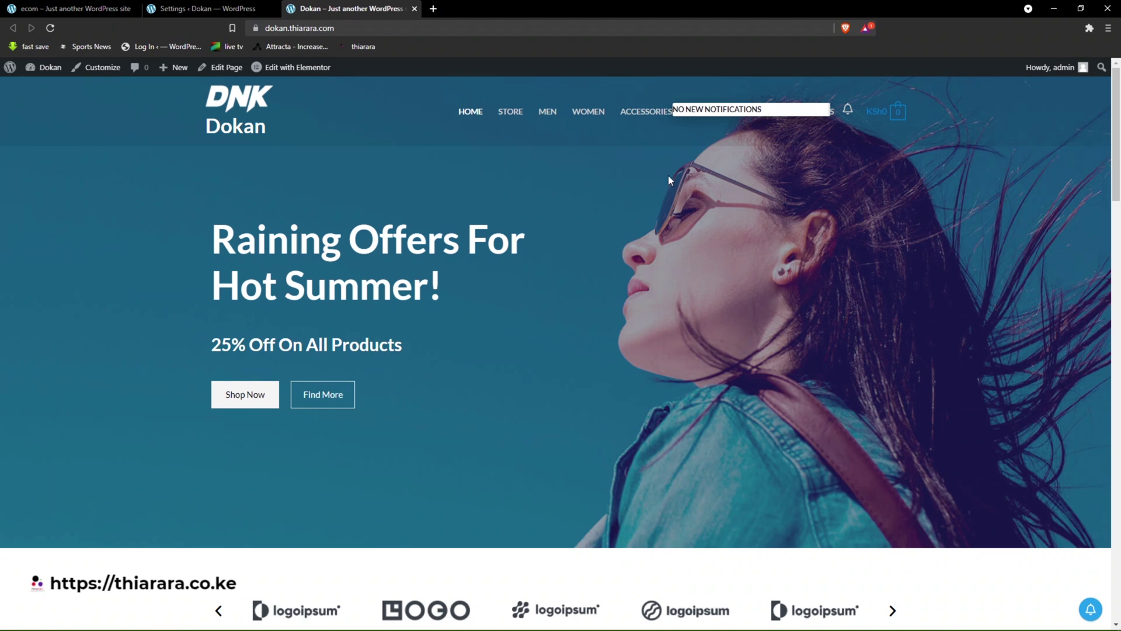
pyautogui.click(209, 8)
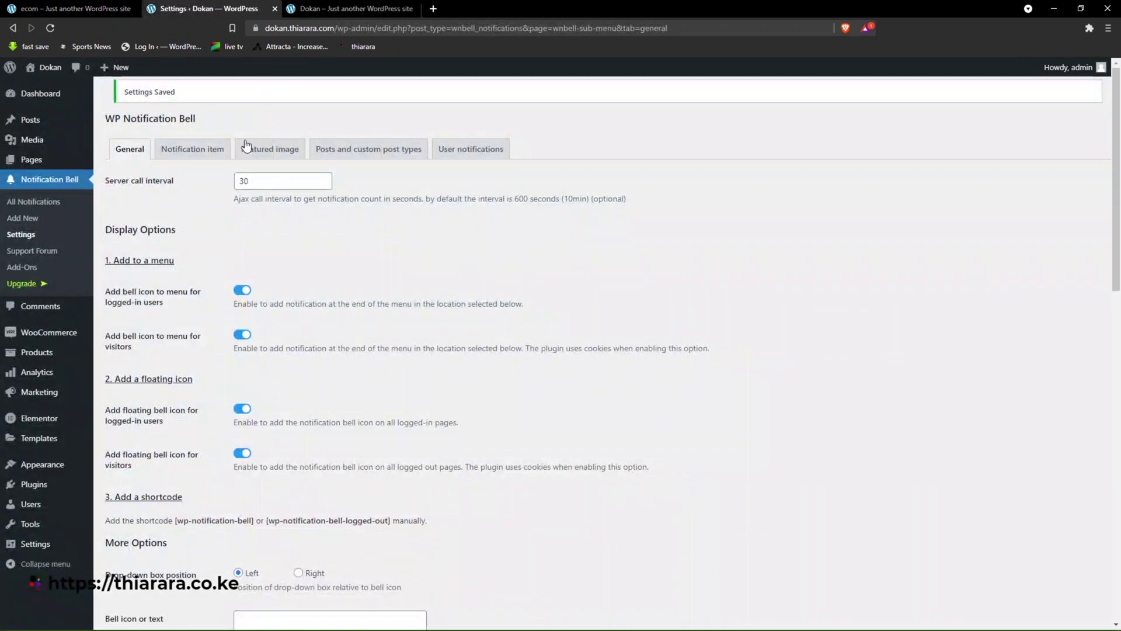
# - Open the Notification item settings and compare their name and default value fields with the notifications under the ecom site's menu bell
pyautogui.click(199, 154)
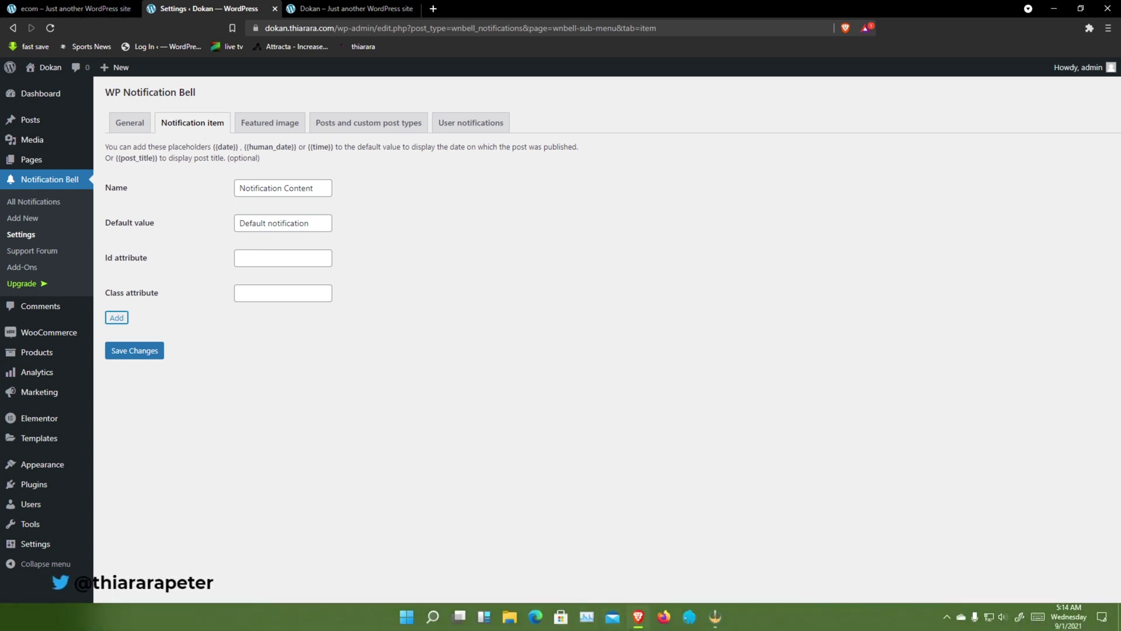
pyautogui.moveTo(643, 619)
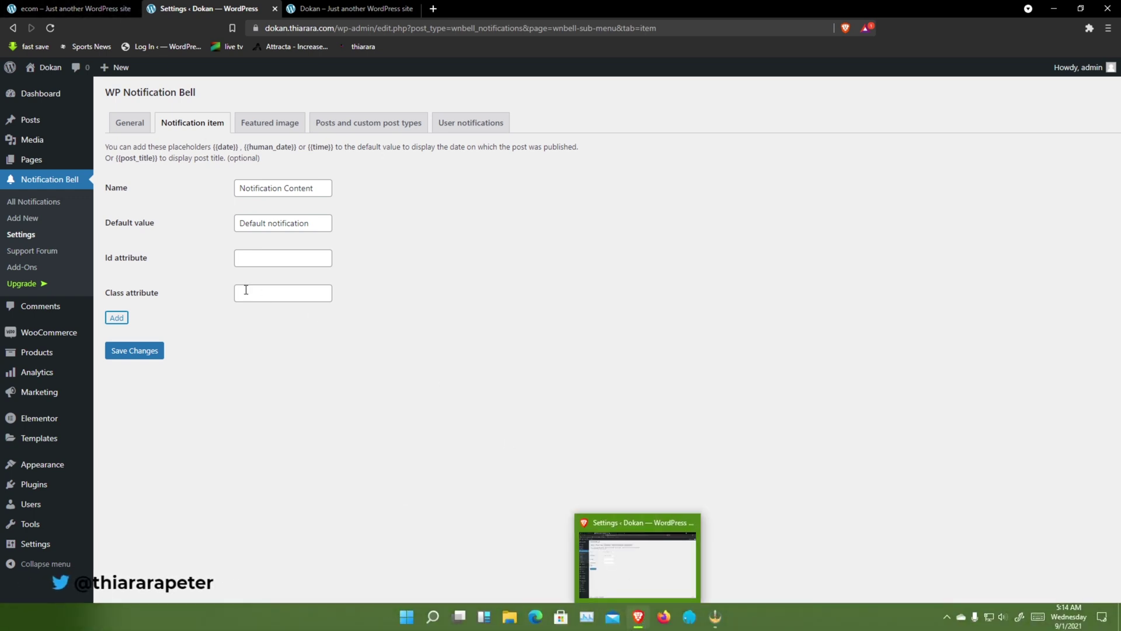
pyautogui.click(76, 9)
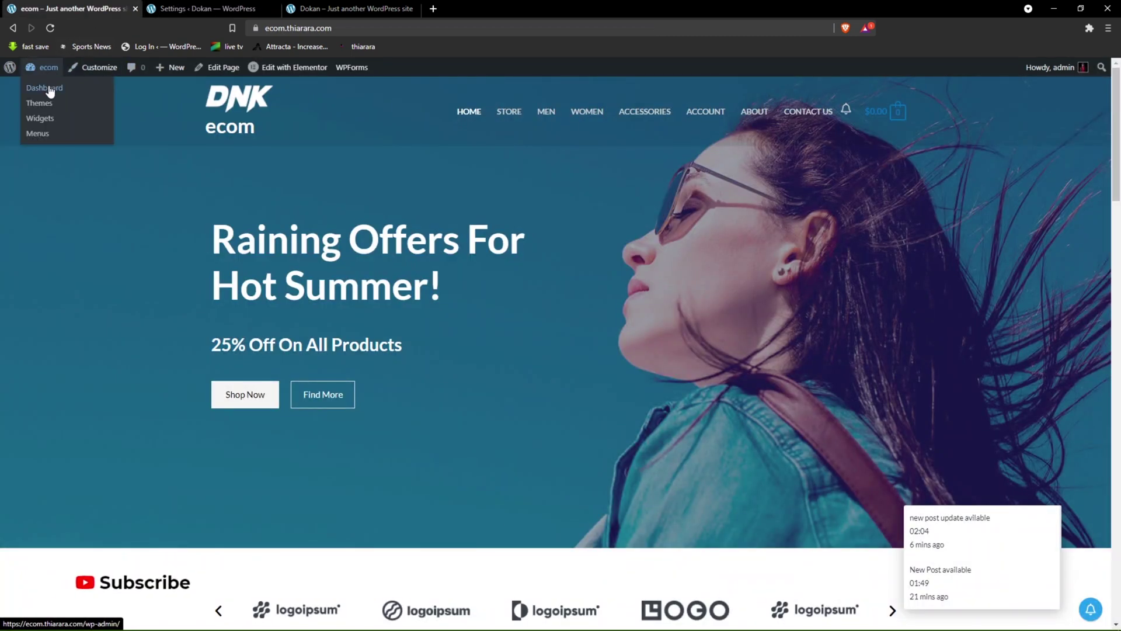
pyautogui.rightClick(48, 86)
pyautogui.click(794, 168)
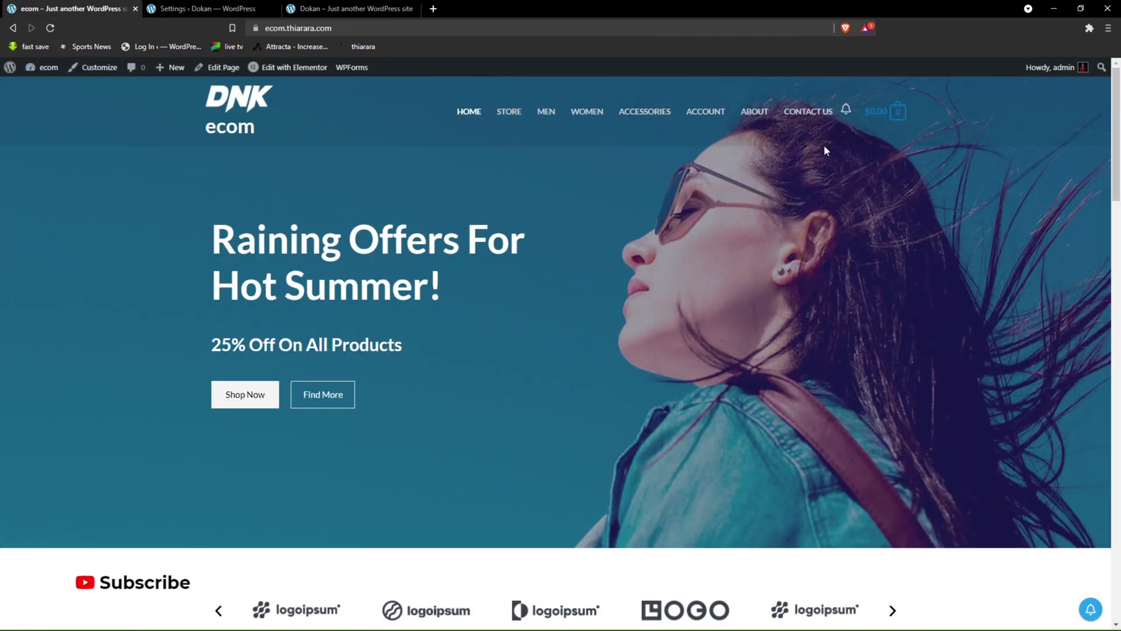
pyautogui.click(846, 111)
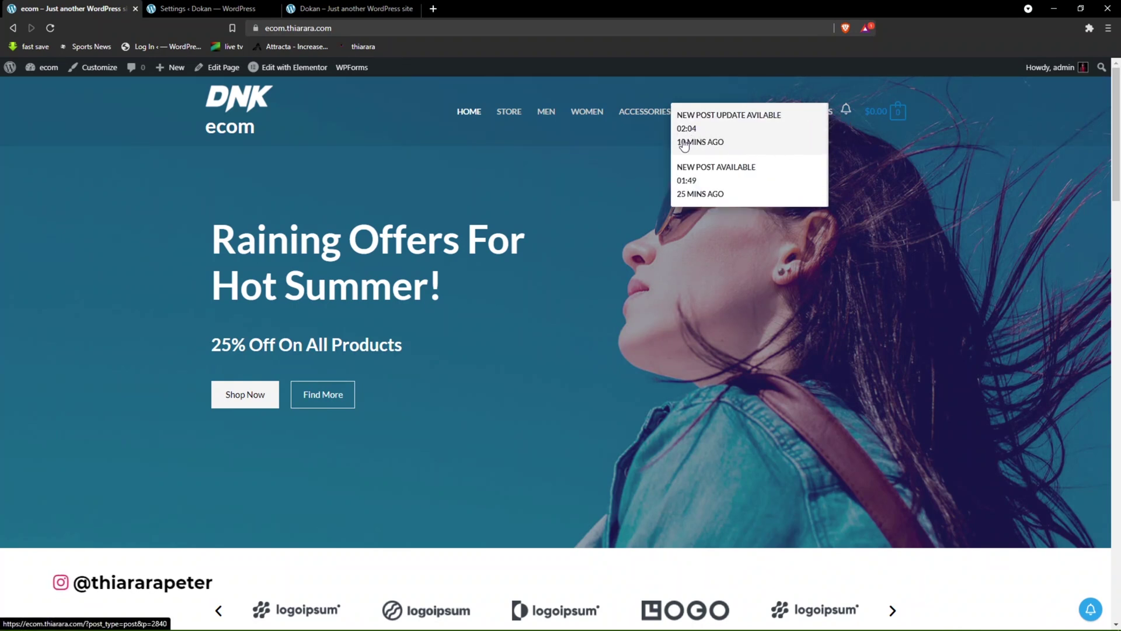
pyautogui.click(225, 16)
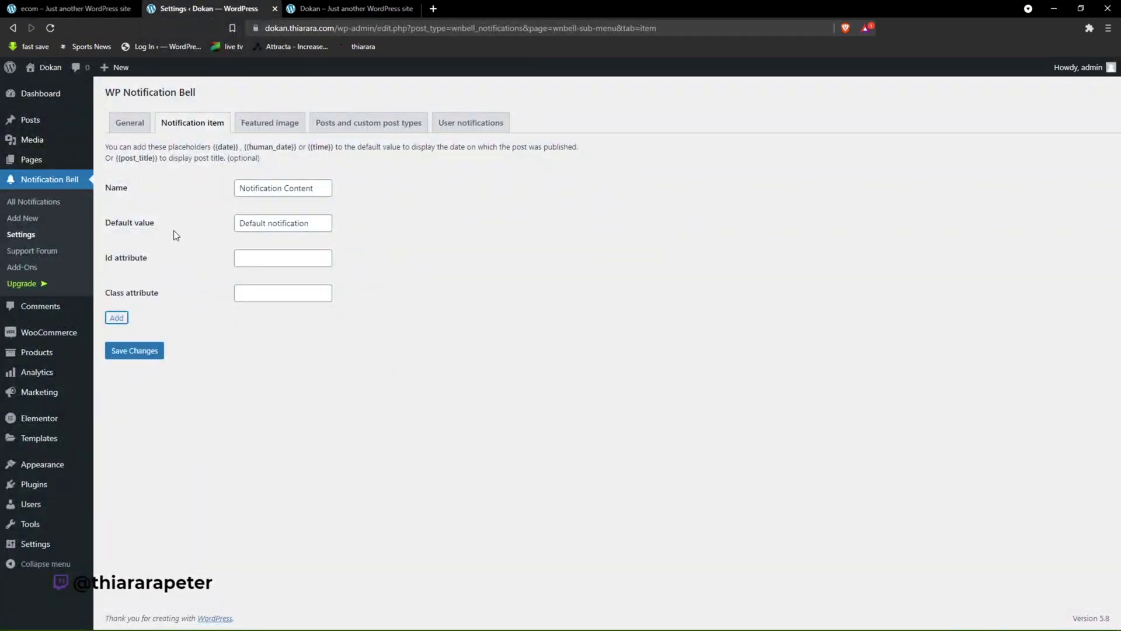
pyautogui.moveTo(310, 189); pyautogui.dragTo(240, 191)
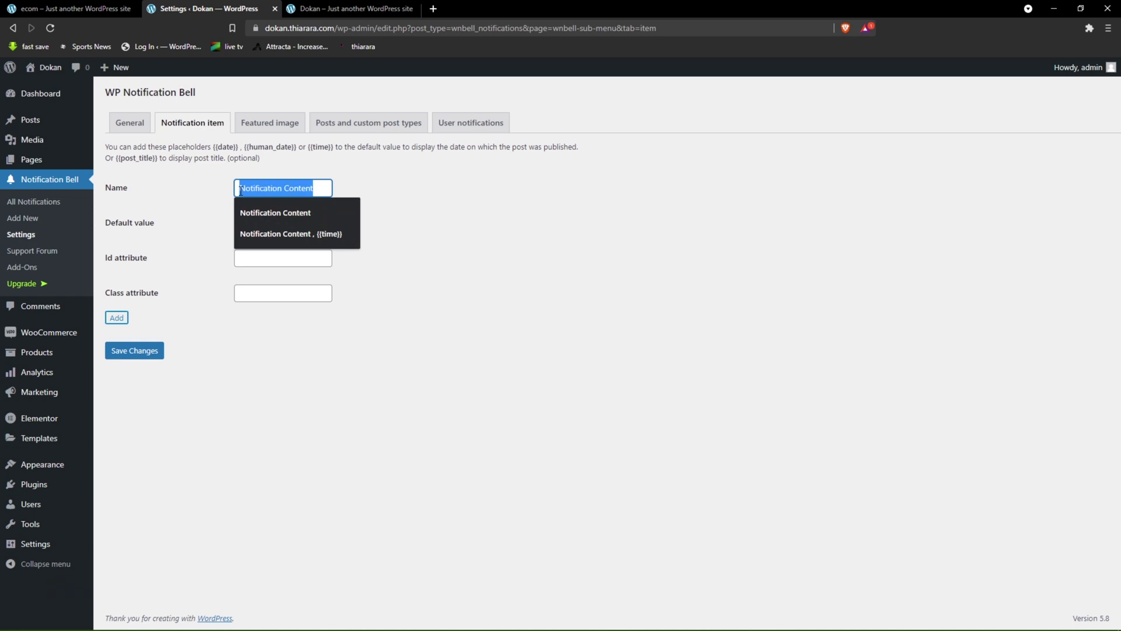
pyautogui.click(362, 193)
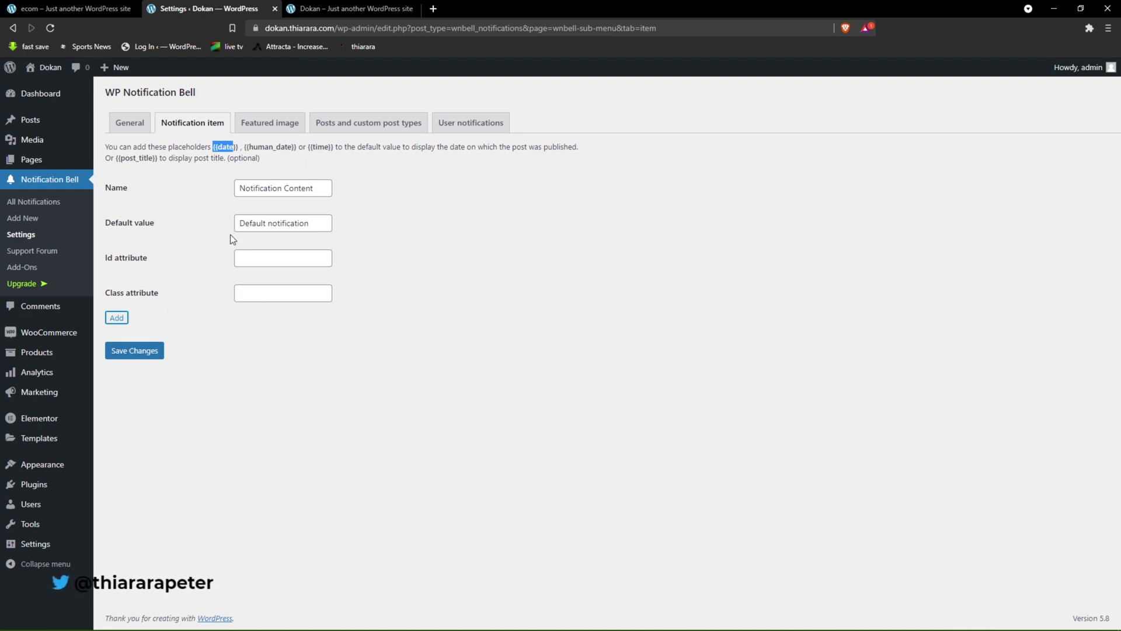
# - Add a second notification item field named Date with default value {{date}} and id attribute date
pyautogui.click(117, 318)
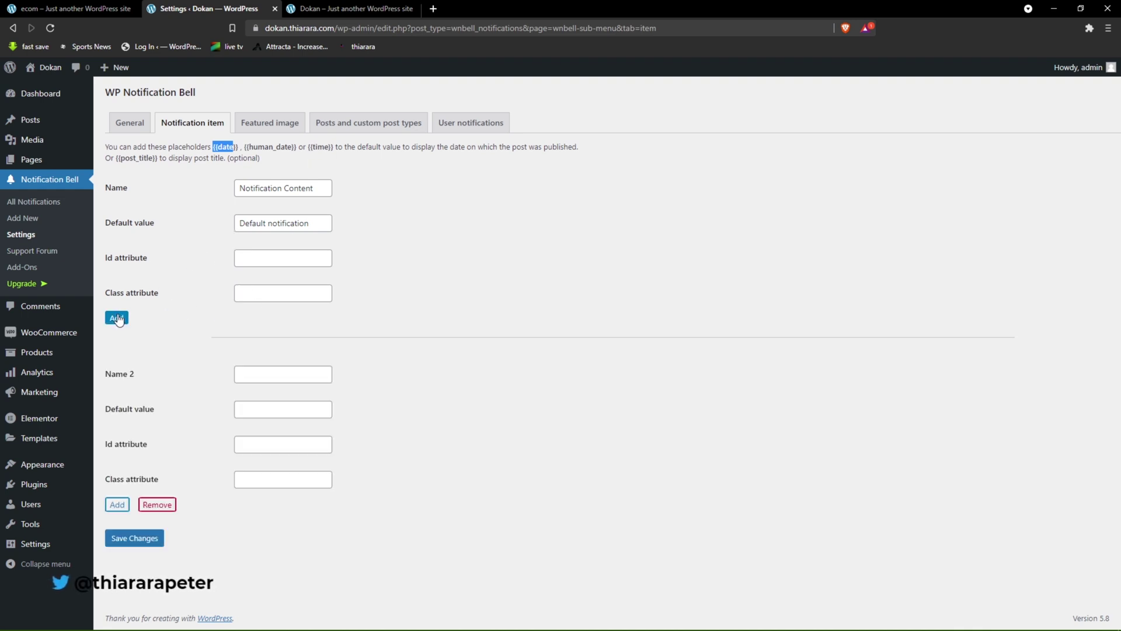
pyautogui.click(247, 377)
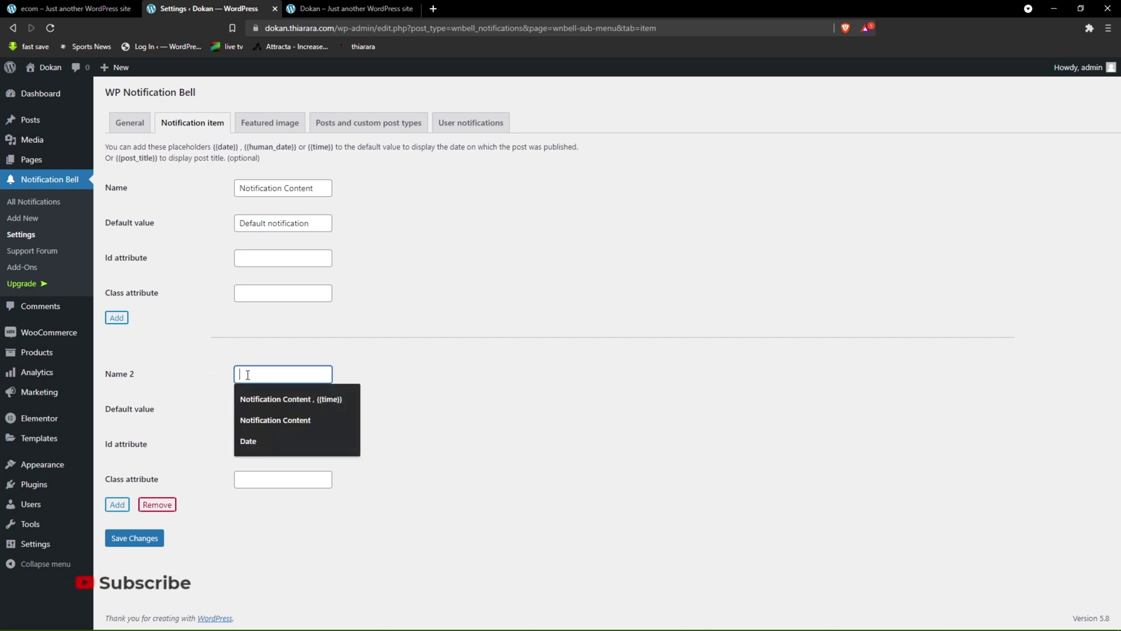
pyautogui.click(255, 438)
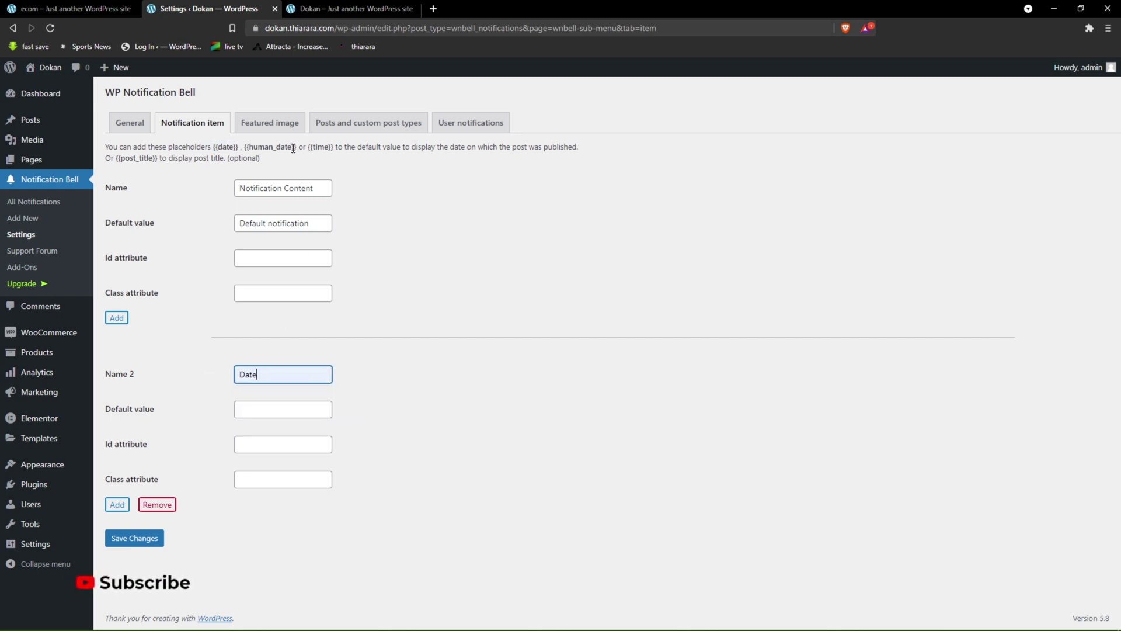
pyautogui.moveTo(238, 147); pyautogui.dragTo(238, 145)
pyautogui.click(250, 409)
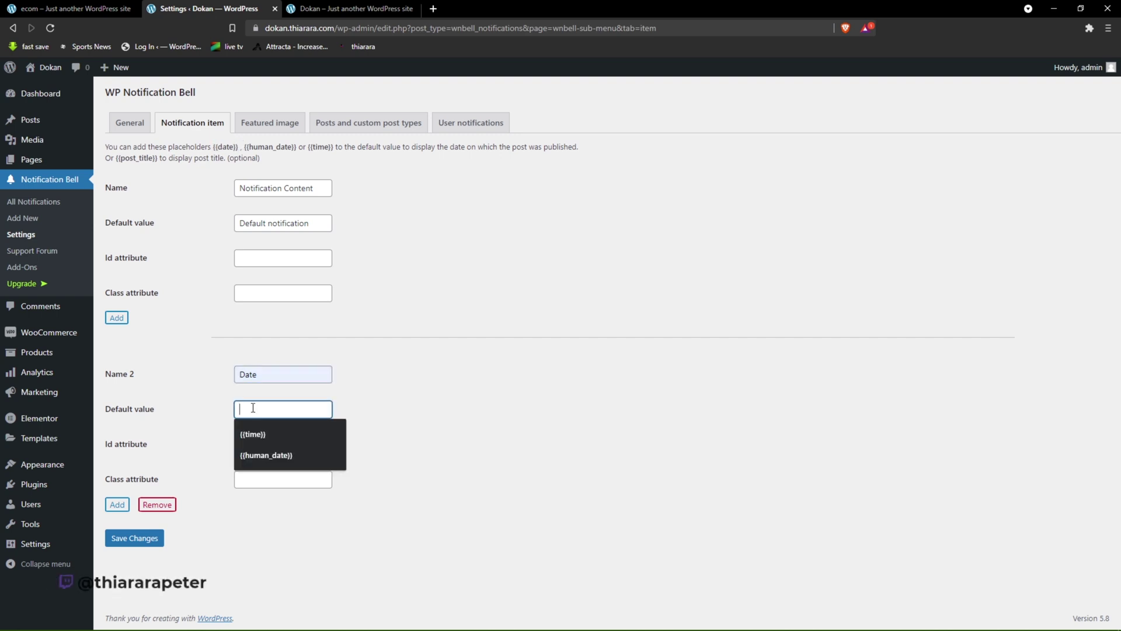
pyautogui.click(247, 429)
pyautogui.click(242, 443)
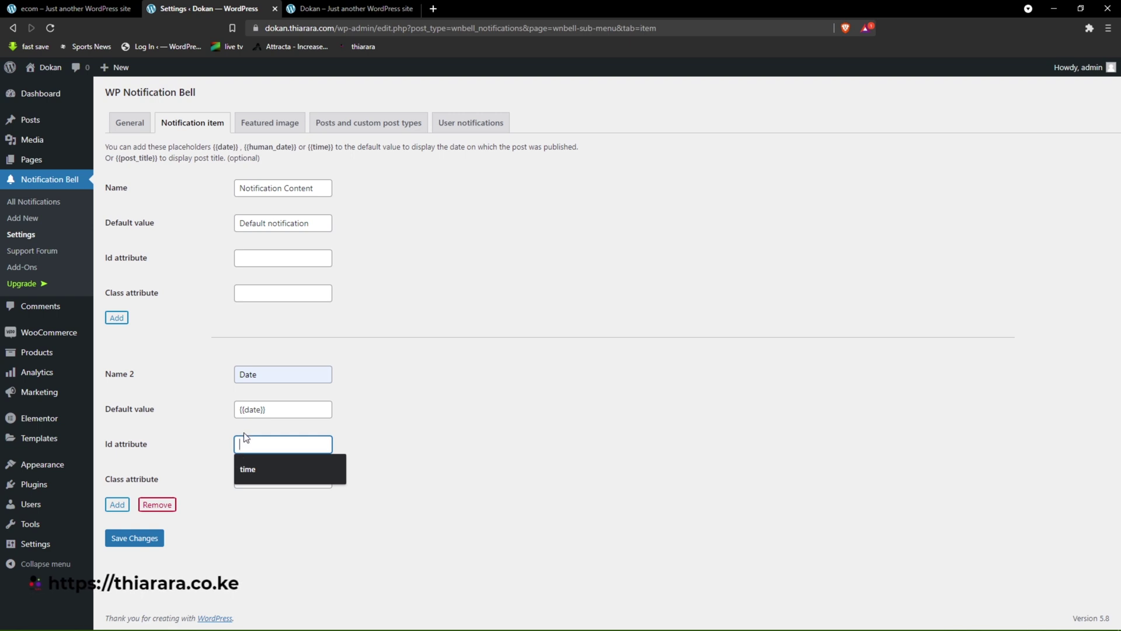
pyautogui.write('date')
# - Add a third notification item field named time with default value {{time}} and id attribute time, and save the changes
pyautogui.click(117, 504)
pyautogui.scroll(-2, 212, 342)
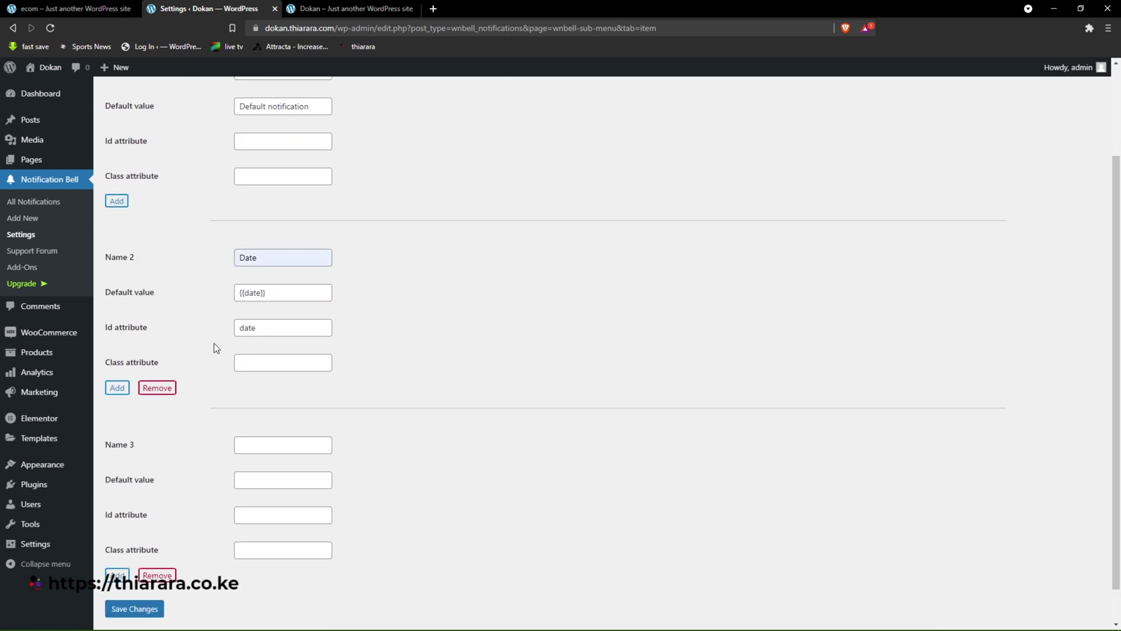
pyautogui.click(260, 406)
pyautogui.write('time')
pyautogui.click(261, 444)
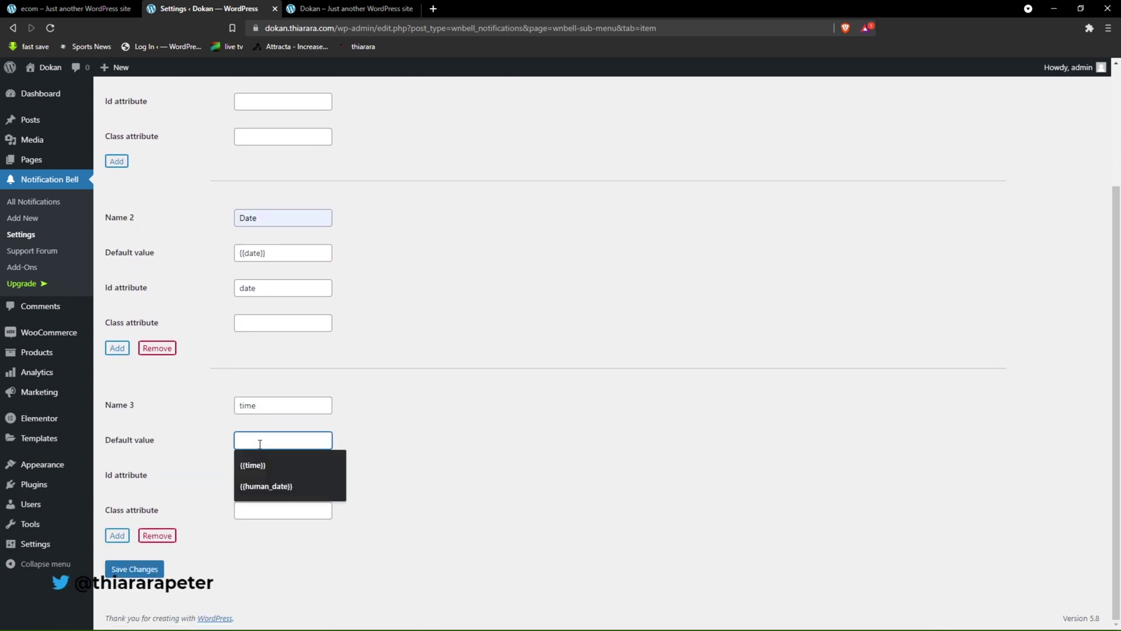
pyautogui.click(258, 462)
pyautogui.scroll(3, 219, 200)
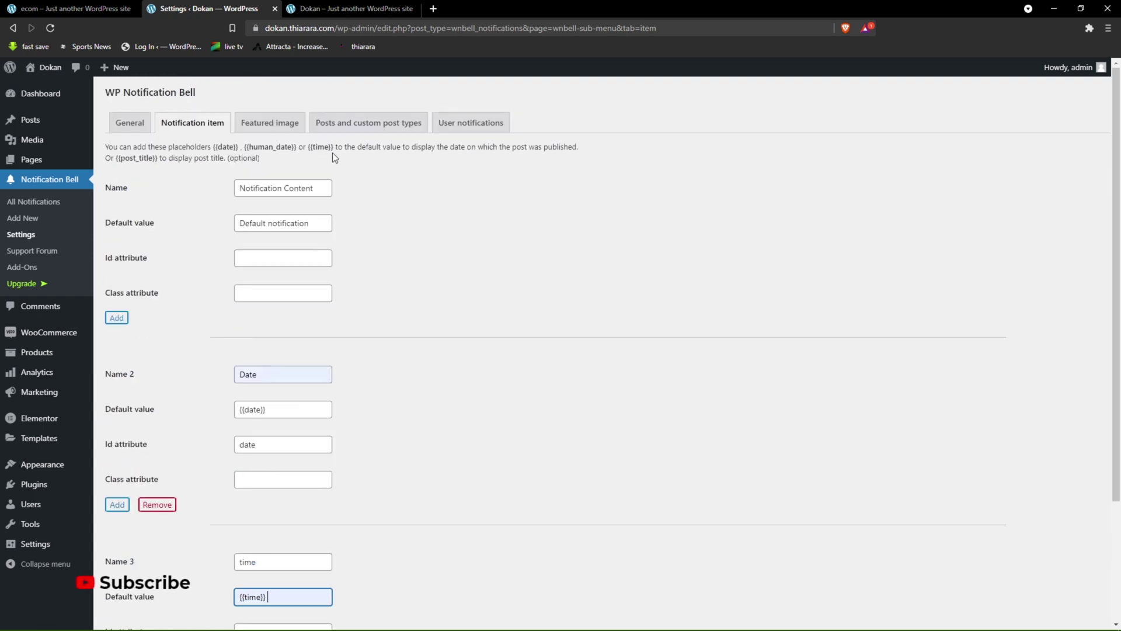
pyautogui.scroll(-3, 174, 218)
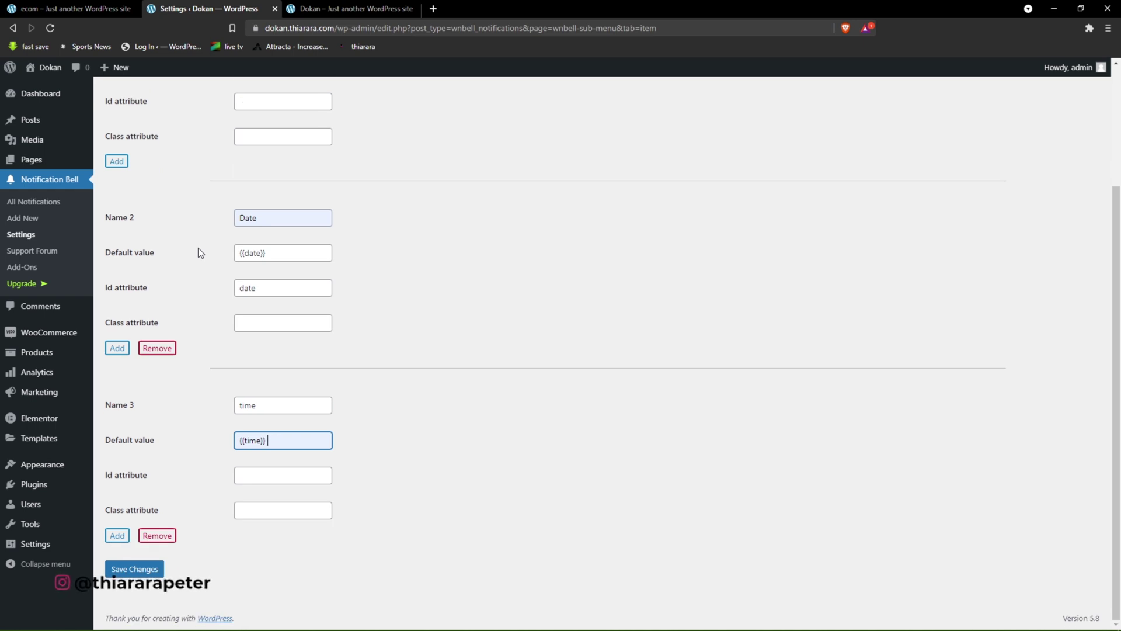
pyautogui.click(247, 477)
pyautogui.click(250, 502)
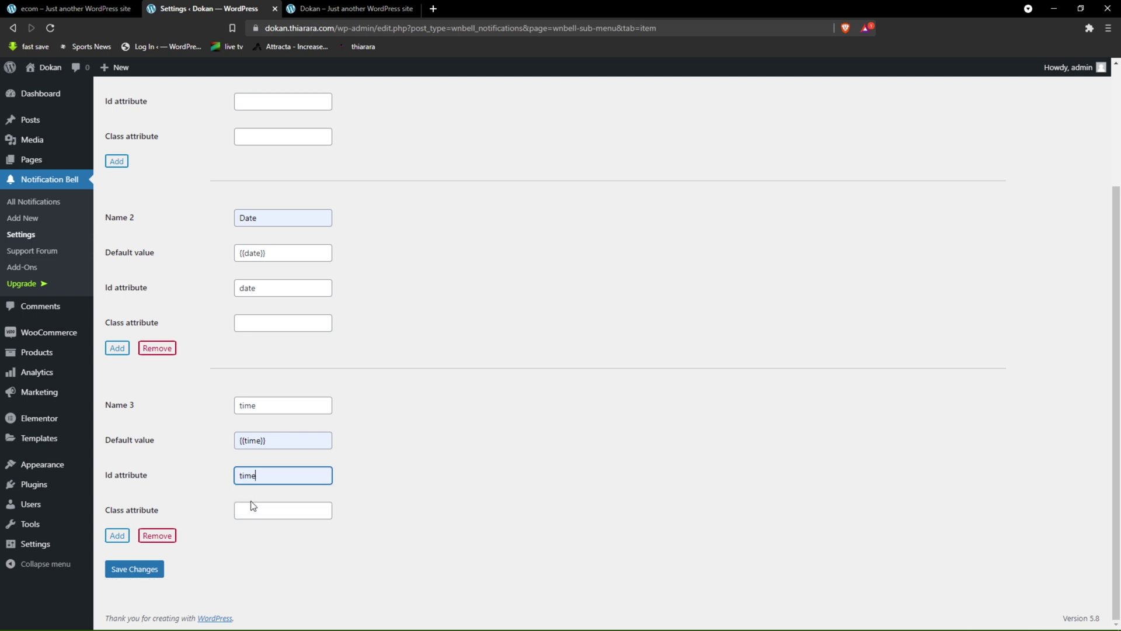
pyautogui.click(144, 569)
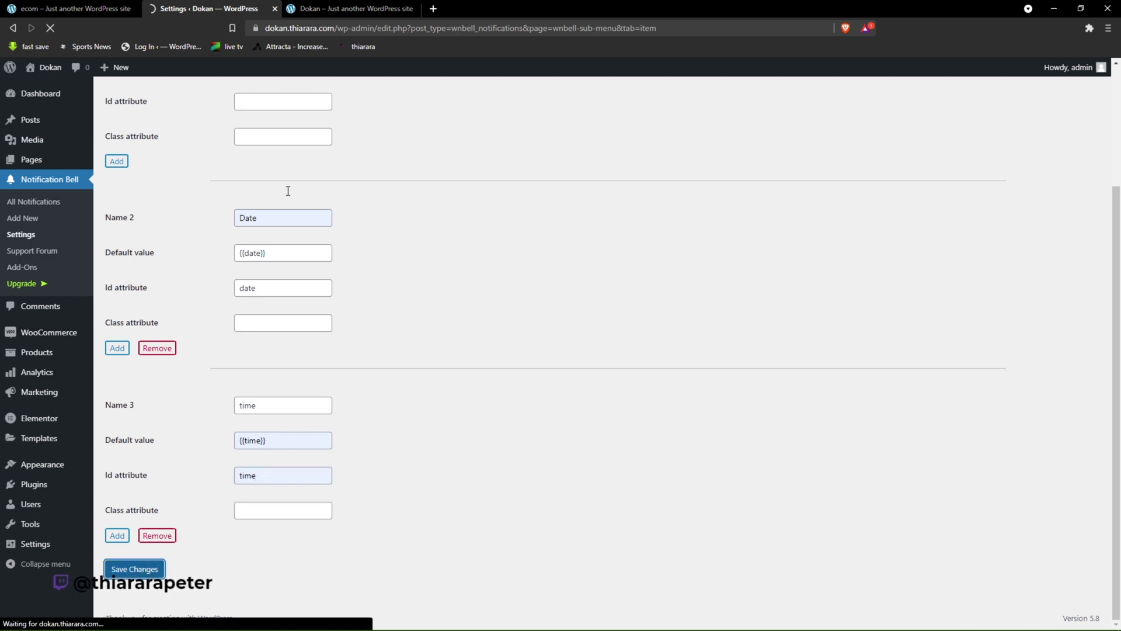
# - Check the menu bell's drop-down on the reloaded Dokan home page and review the saved notification item fields
pyautogui.click(345, 8)
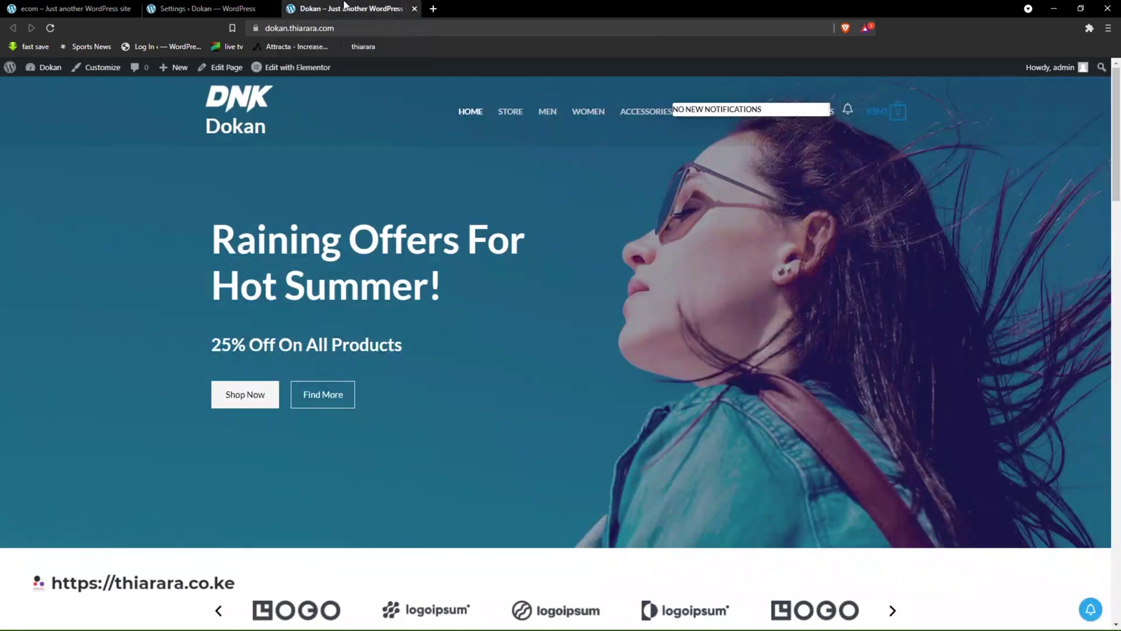
pyautogui.click(48, 28)
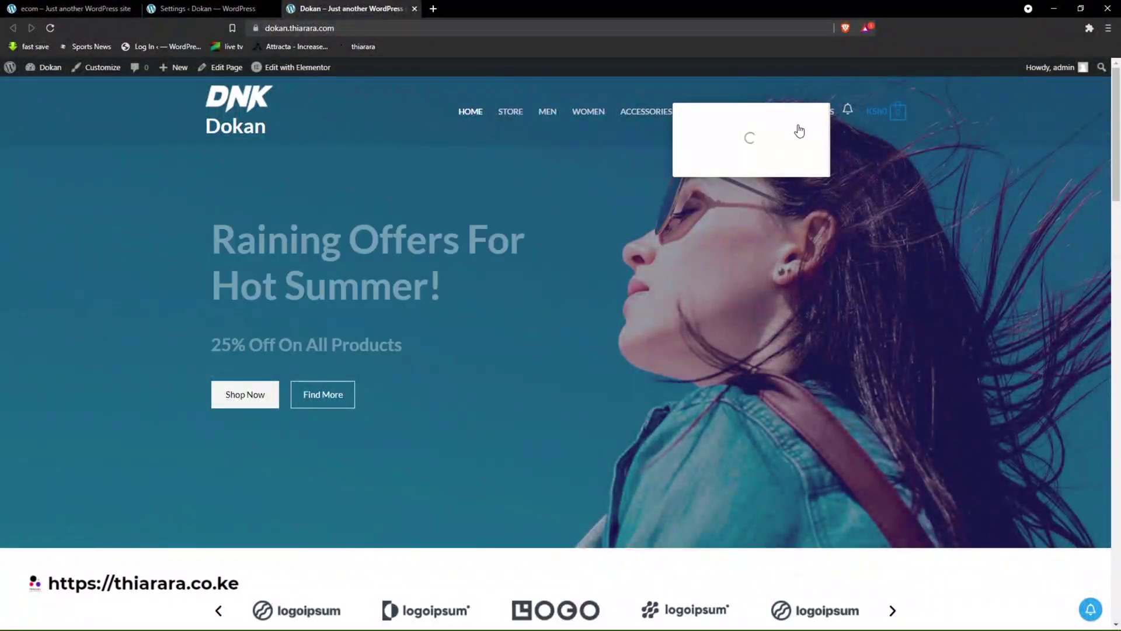
pyautogui.moveTo(835, 116)
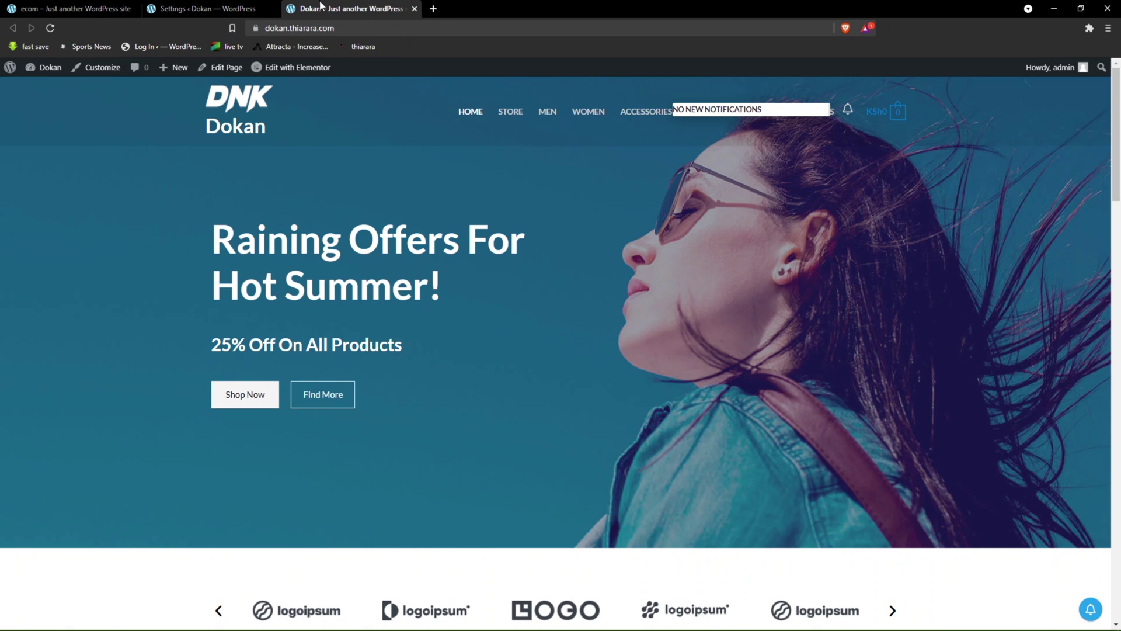
pyautogui.click(210, 8)
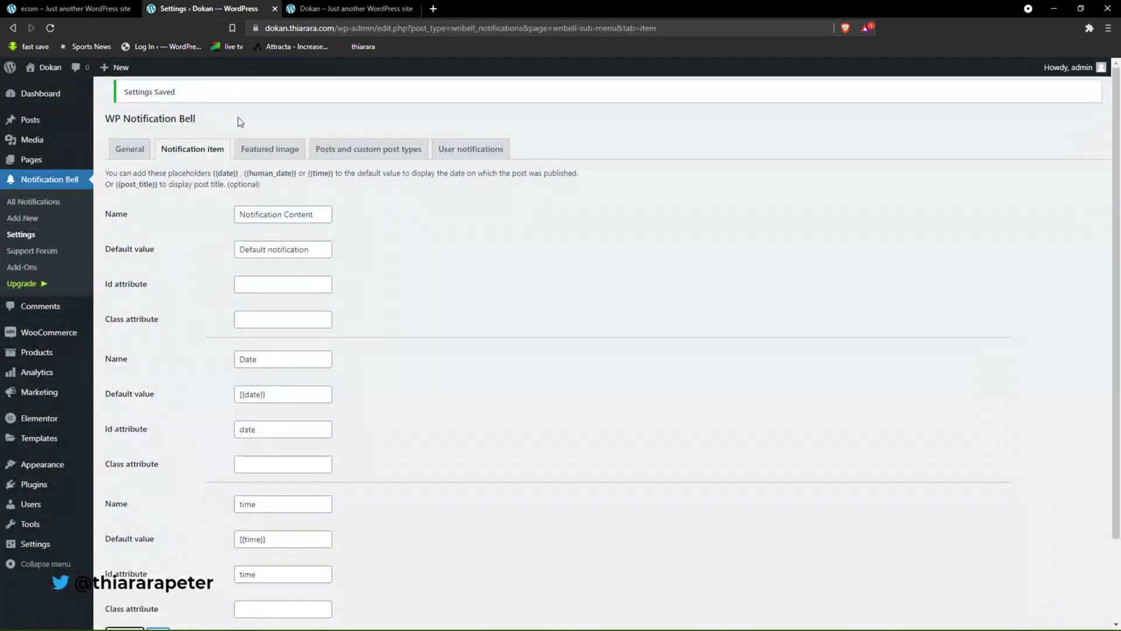
pyautogui.scroll(-3, 250, 125)
pyautogui.scroll(3, 250, 105)
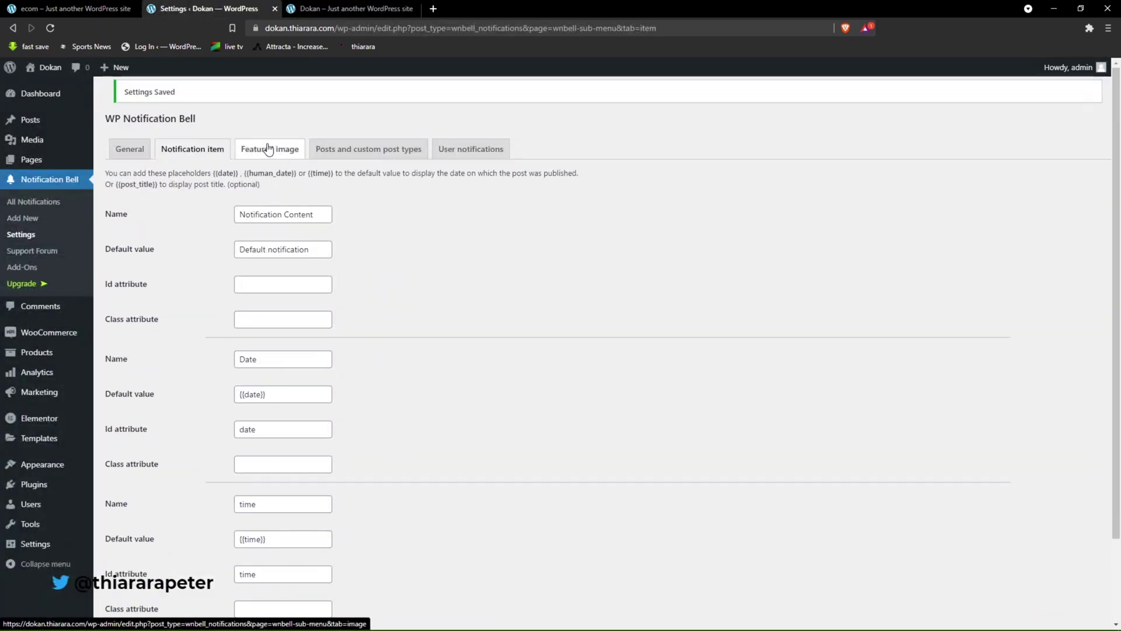
# - Open the Featured image settings and examine the width and height fields for the notification image
pyautogui.click(266, 150)
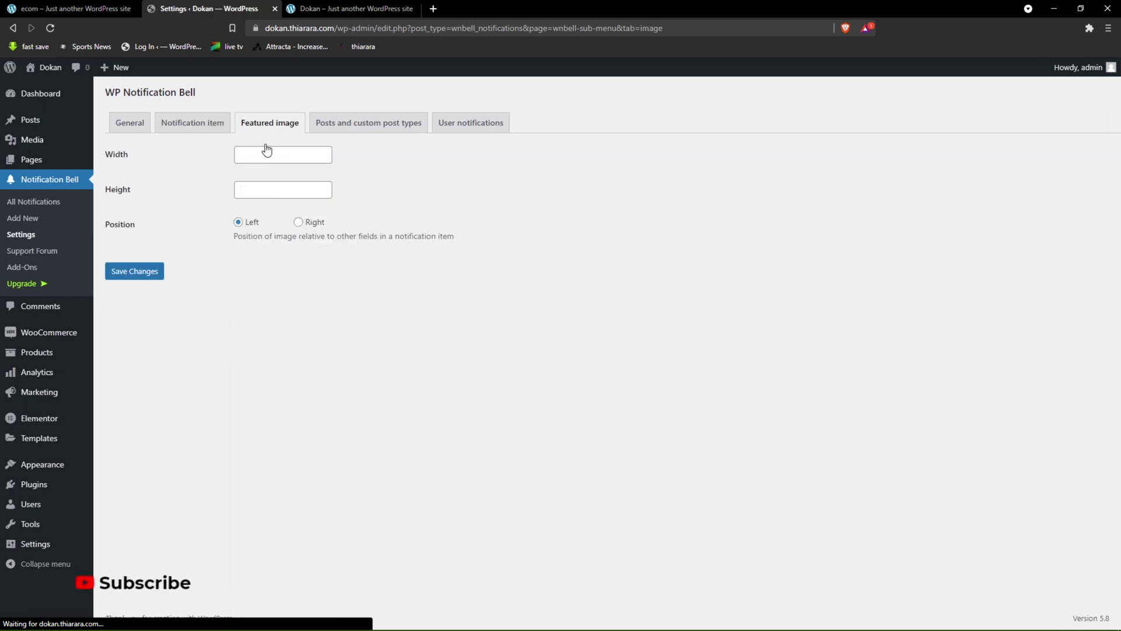
pyautogui.click(240, 153)
pyautogui.click(248, 191)
pyautogui.click(240, 153)
pyautogui.click(246, 191)
pyautogui.click(248, 159)
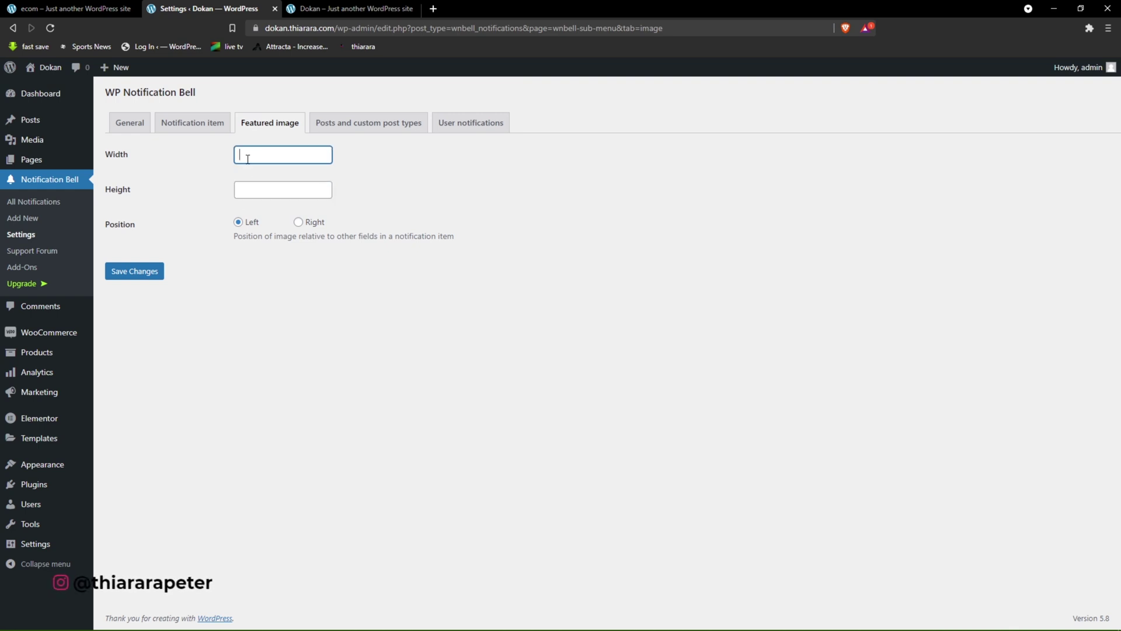
pyautogui.click(242, 188)
pyautogui.click(258, 155)
pyautogui.click(259, 202)
pyautogui.click(260, 195)
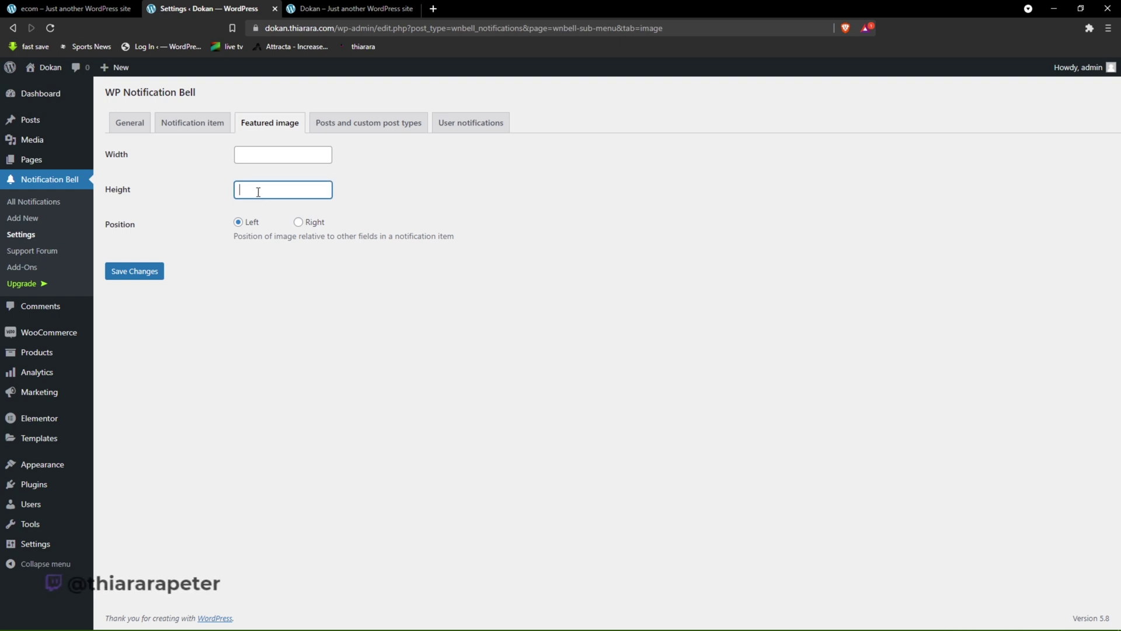
# - Set both the width and the height of the notification's featured image to 20
pyautogui.click(247, 154)
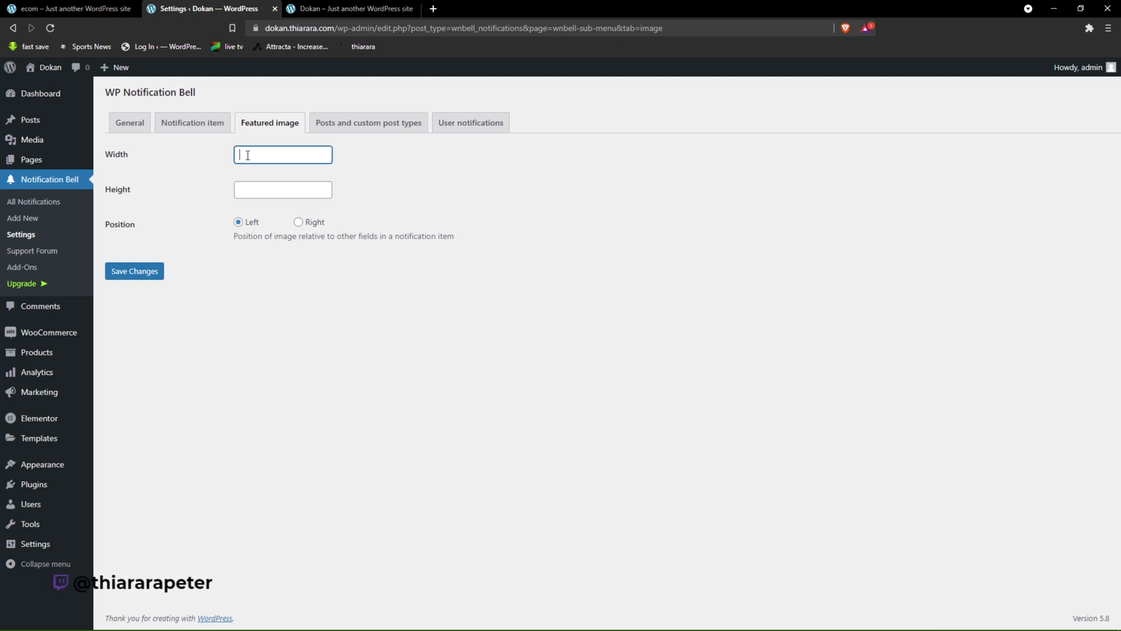
pyautogui.write('20')
pyautogui.click(255, 195)
pyautogui.write('20')
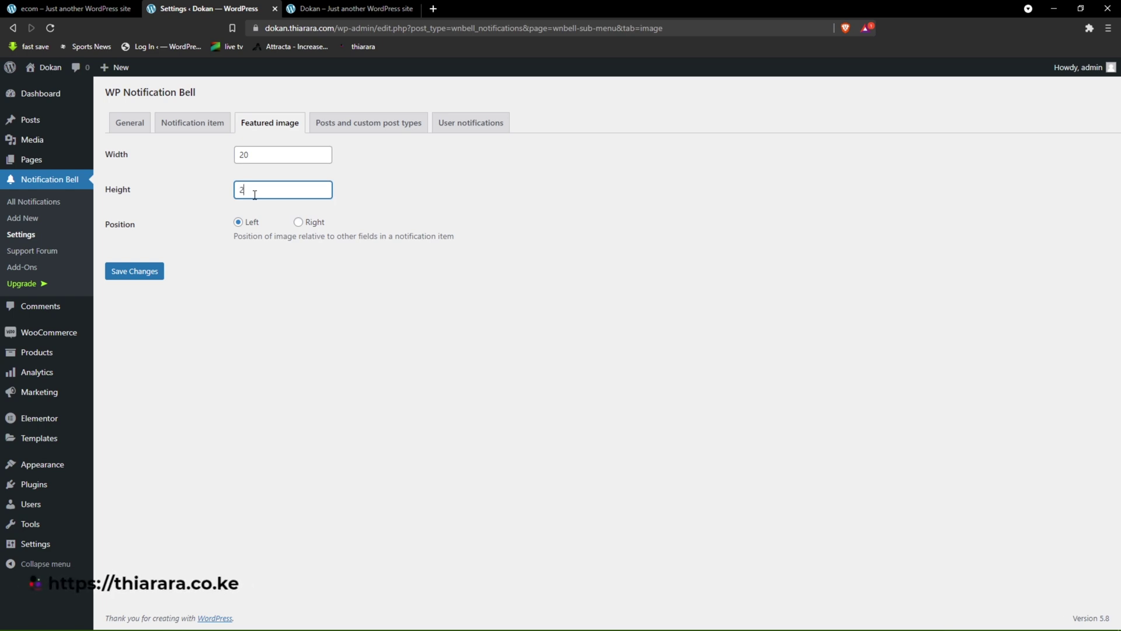
# - Save the featured image settings and enable the new custom post type post notification
pyautogui.click(148, 279)
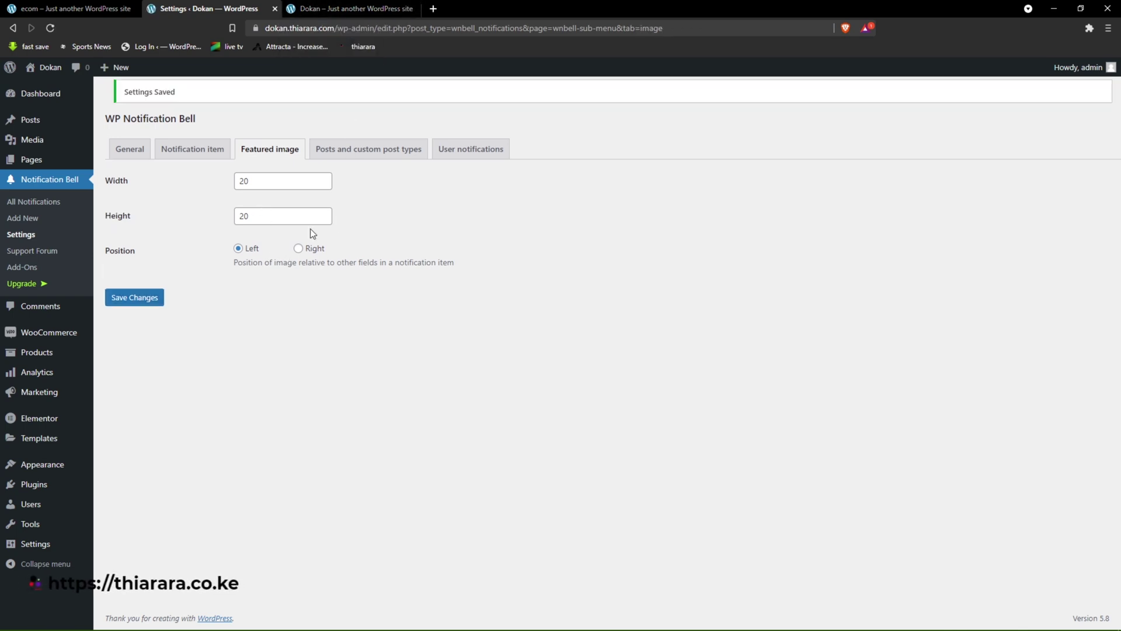
pyautogui.click(355, 157)
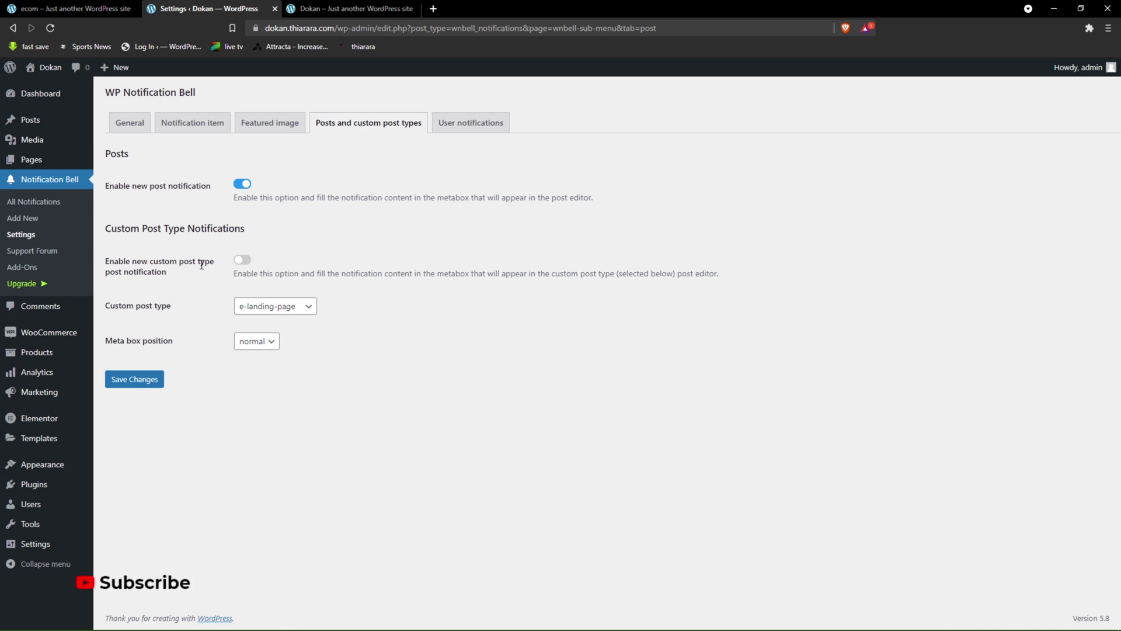
pyautogui.click(240, 263)
# - Keep e-landing-page as the custom post type and normal as the meta box position, and save the changes
pyautogui.click(265, 309)
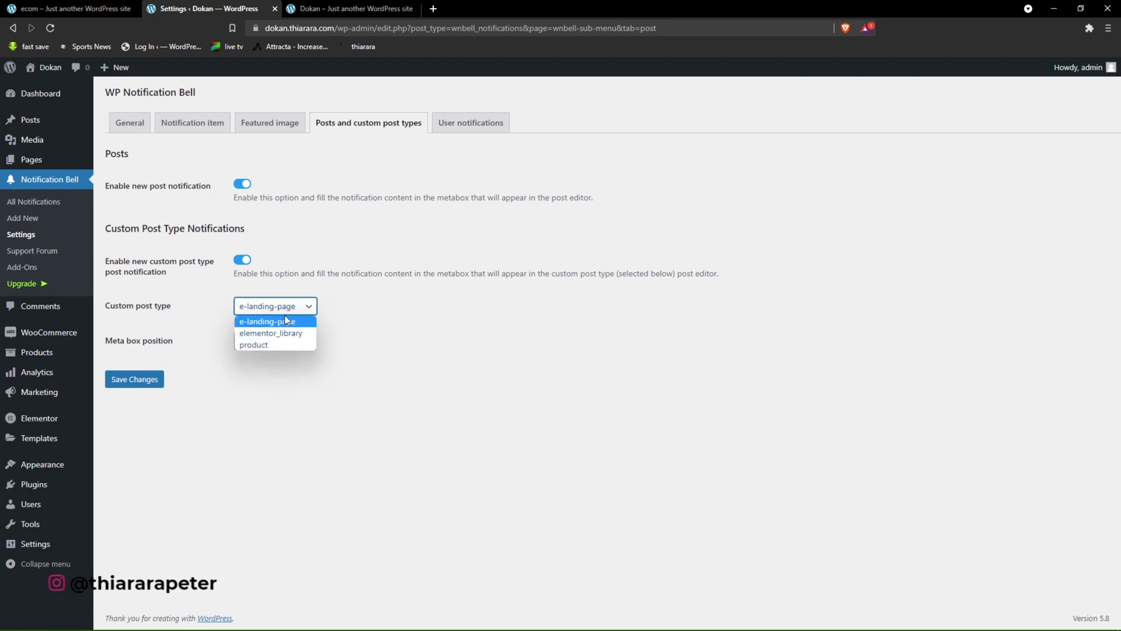
pyautogui.click(334, 320)
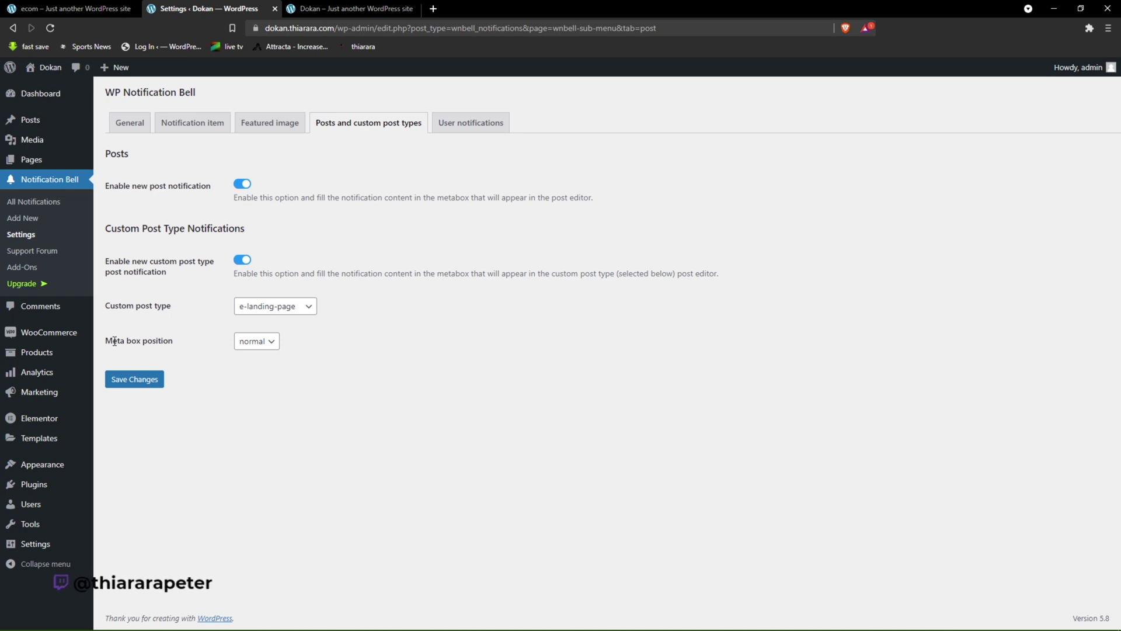
pyautogui.click(263, 345)
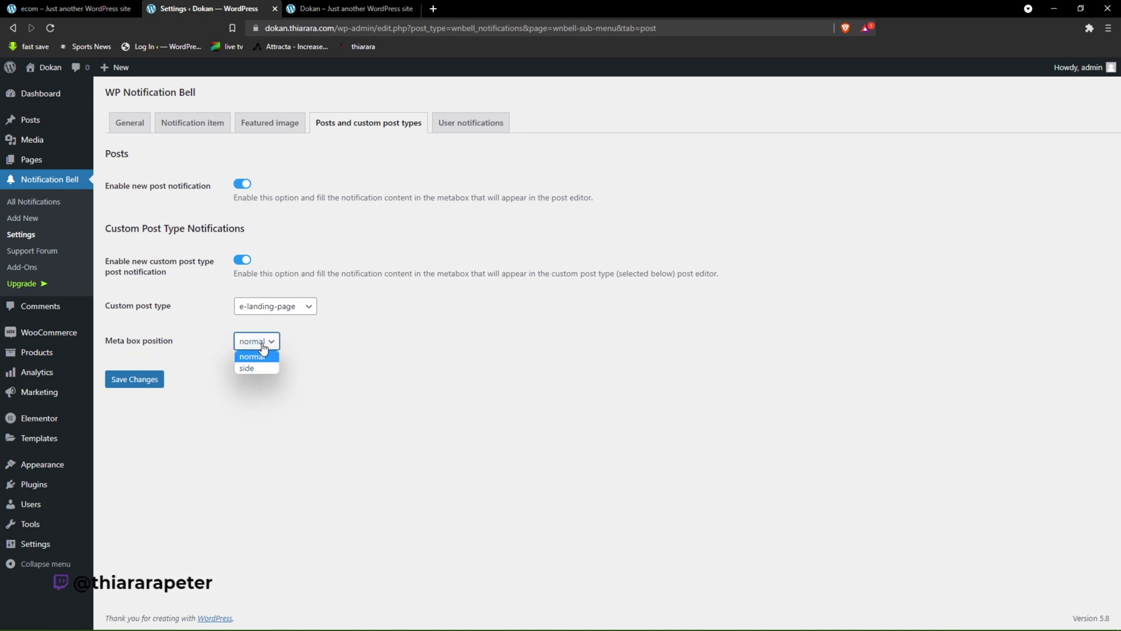
pyautogui.click(264, 348)
pyautogui.click(130, 380)
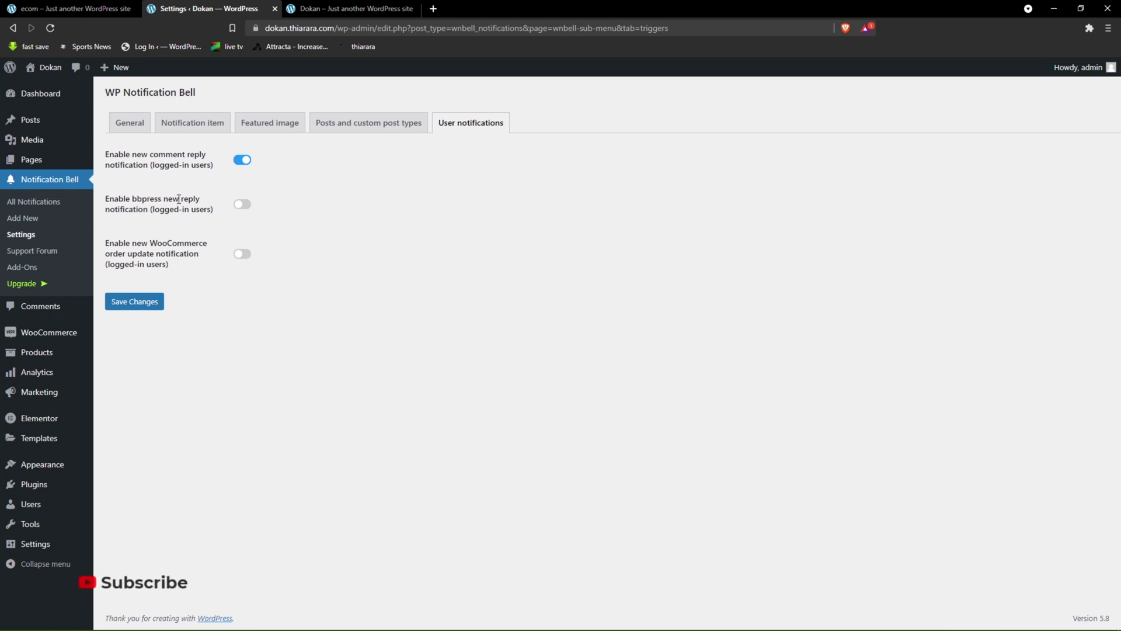
# - Enable the bbpress new reply and new WooCommerce order update notifications for logged-in users, and save the user notification settings
pyautogui.moveTo(130, 200); pyautogui.dragTo(158, 200)
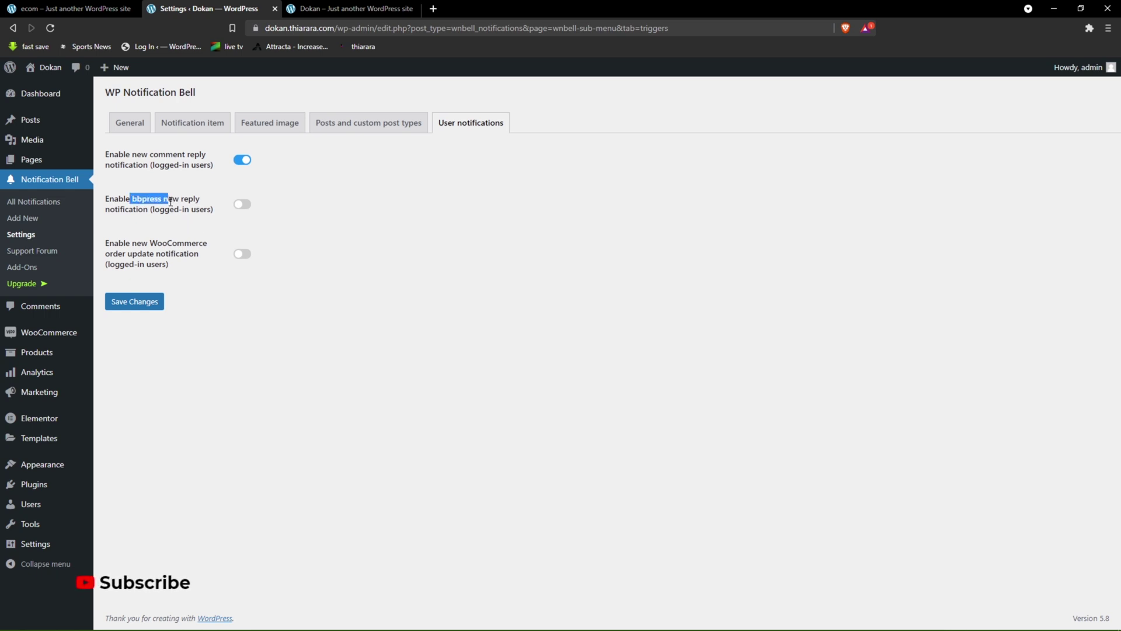
pyautogui.click(244, 205)
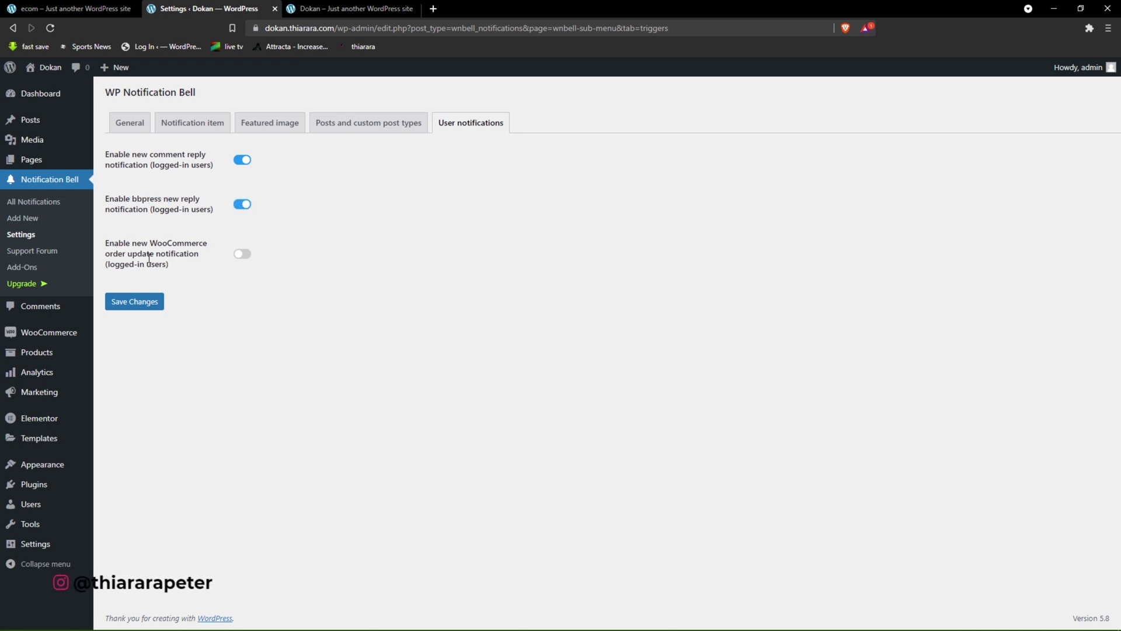
pyautogui.click(243, 253)
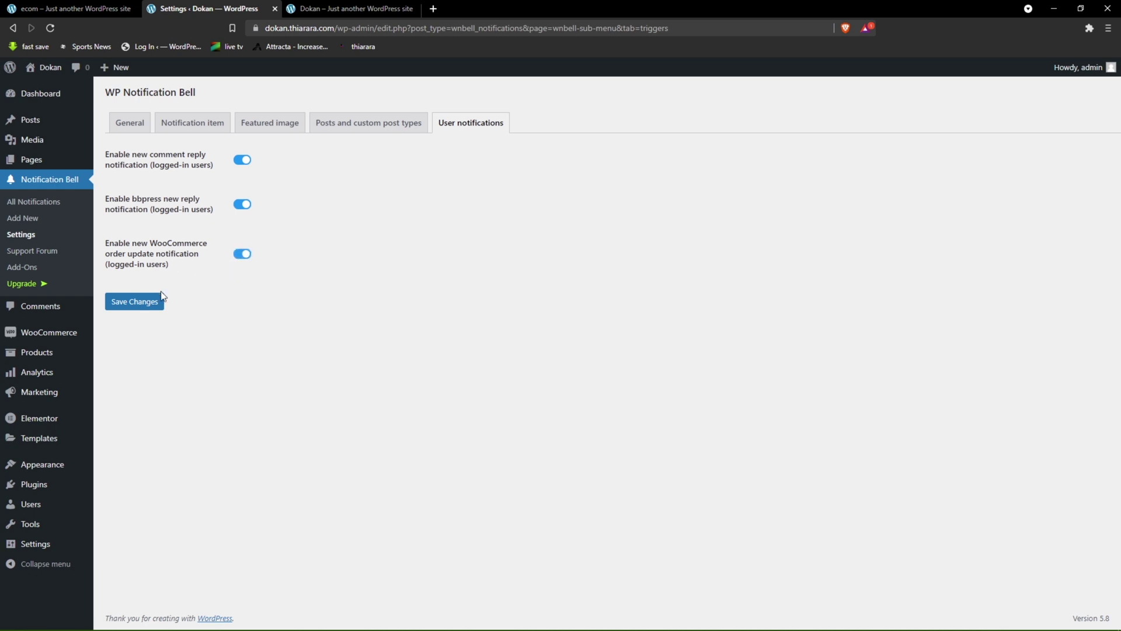
pyautogui.click(143, 304)
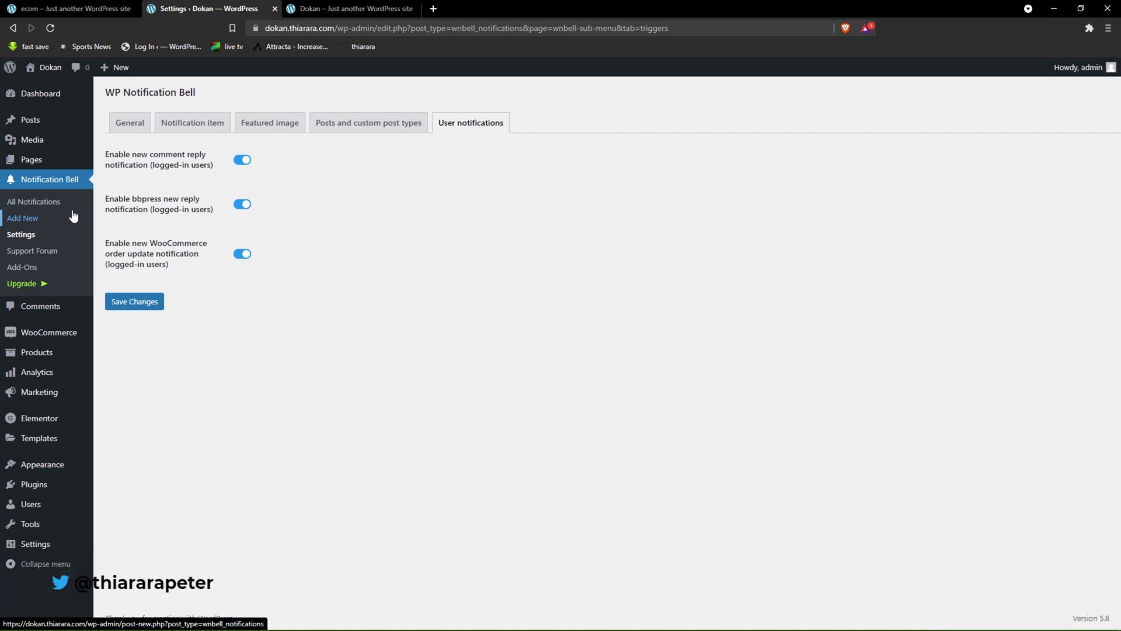
# - Start a new post on the Dokan site and open dokan.thiarara.com in a new private browser window
pyautogui.moveTo(30, 128)
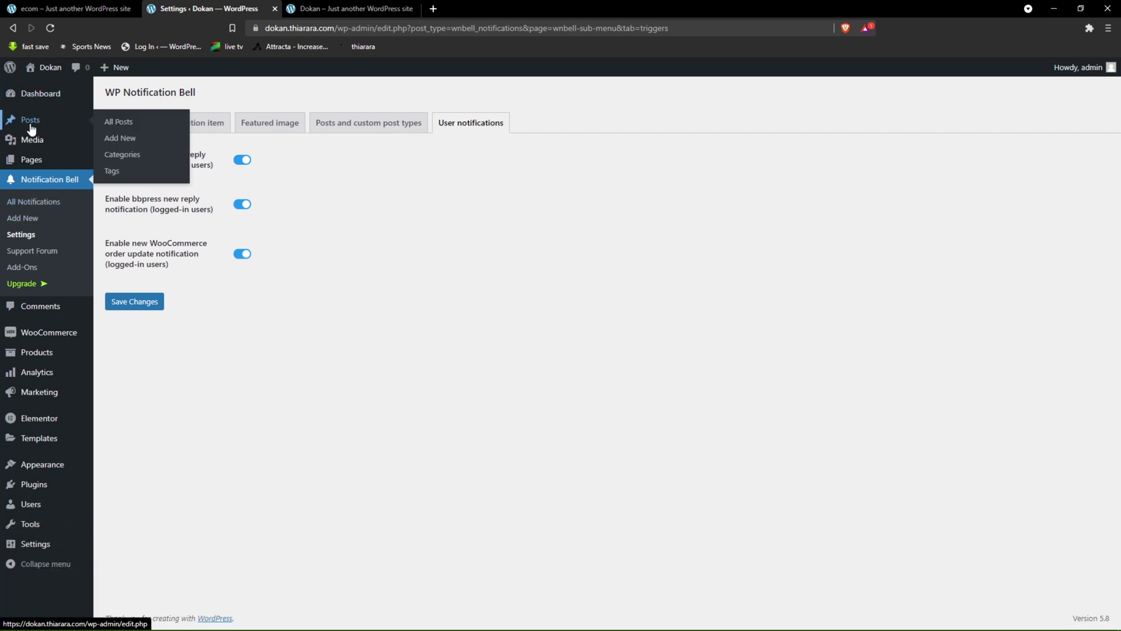
pyautogui.click(125, 140)
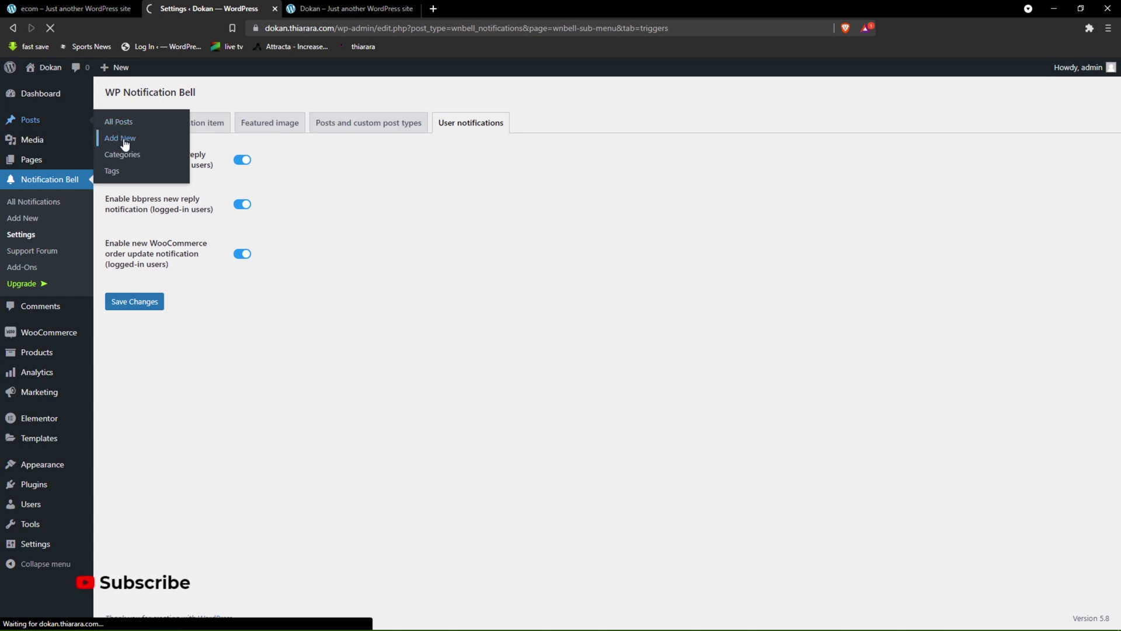
pyautogui.click(1108, 29)
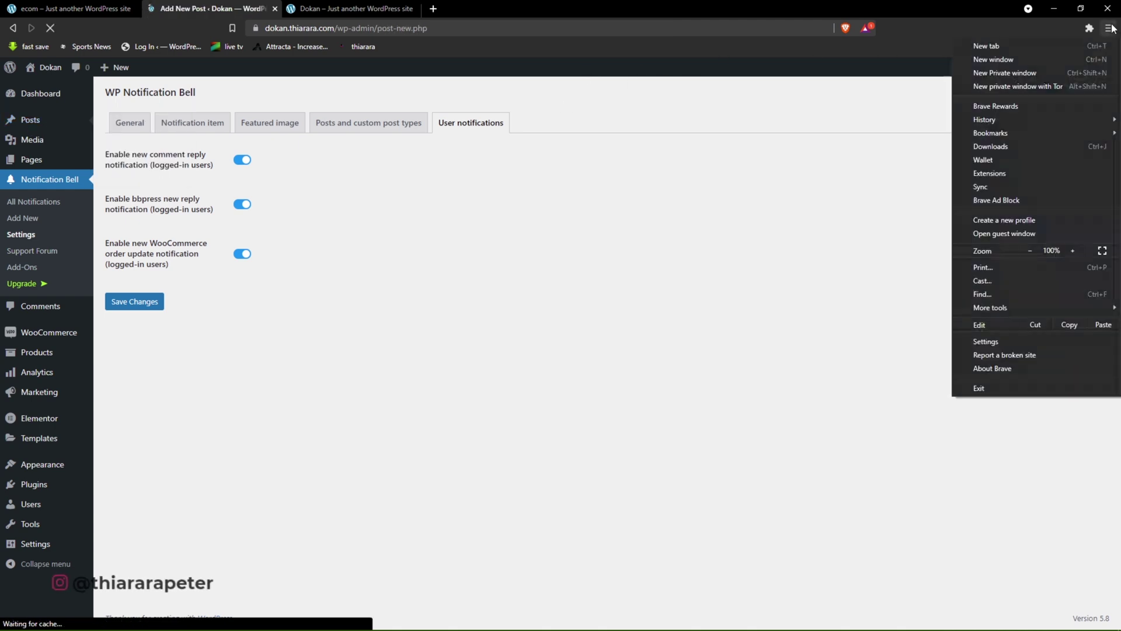
pyautogui.click(1023, 73)
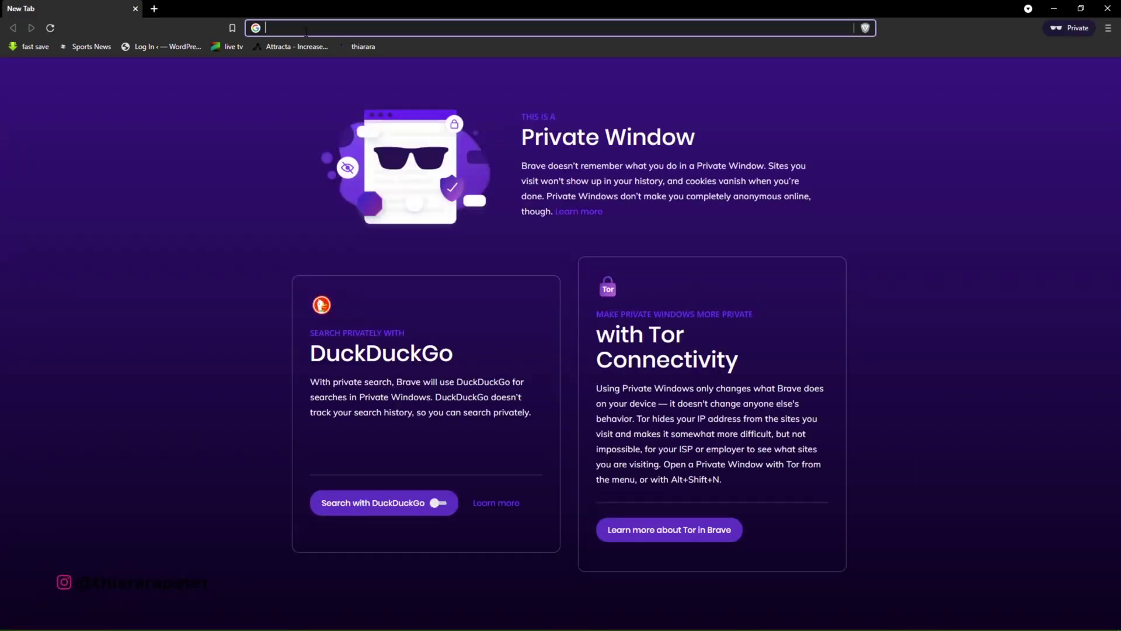
pyautogui.write('dokan.thiarara.com')
pyautogui.press('Return')
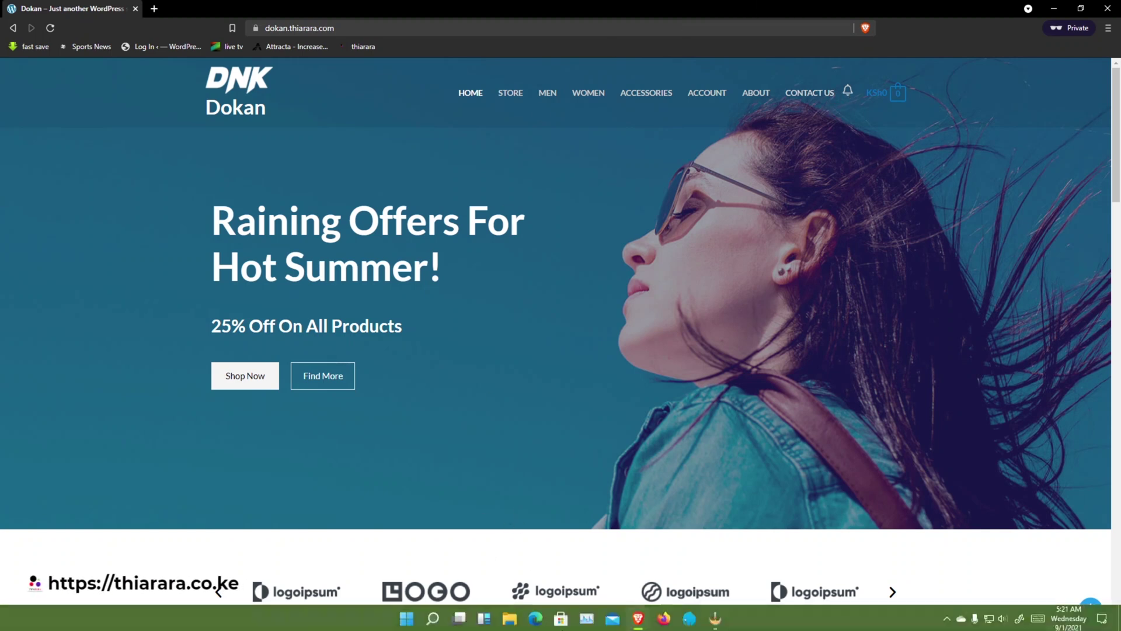
# - Return to the new post, title it "new shoe availble" and paste the copied "Vestibulum ante ipsum" paragraph as its body
pyautogui.moveTo(639, 625)
pyautogui.click(610, 570)
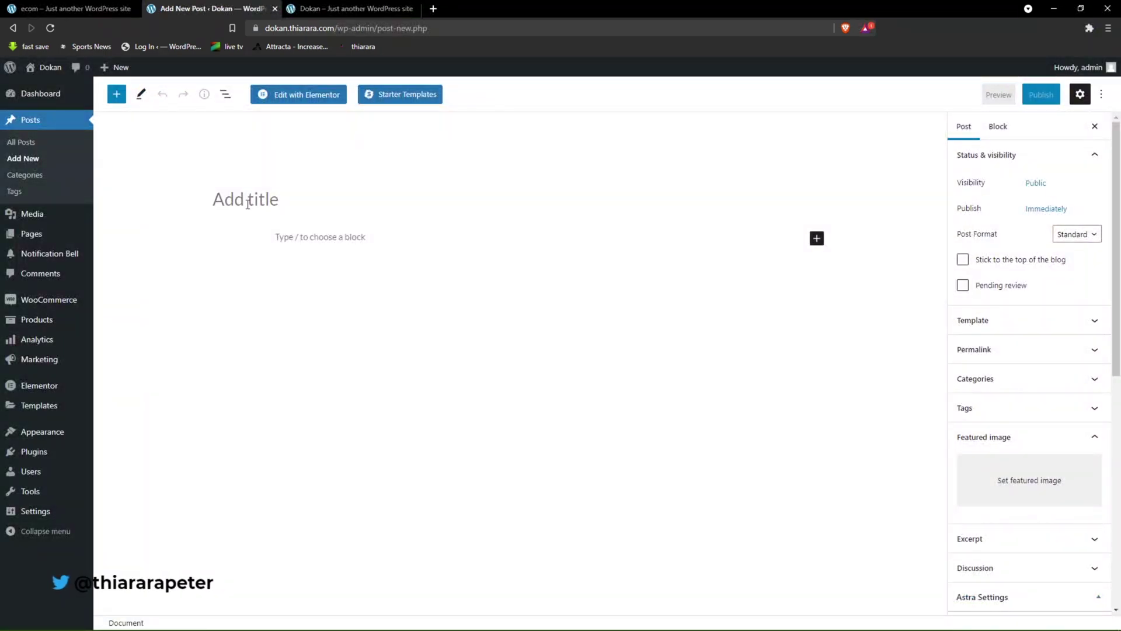
pyautogui.write('new shoe availble')
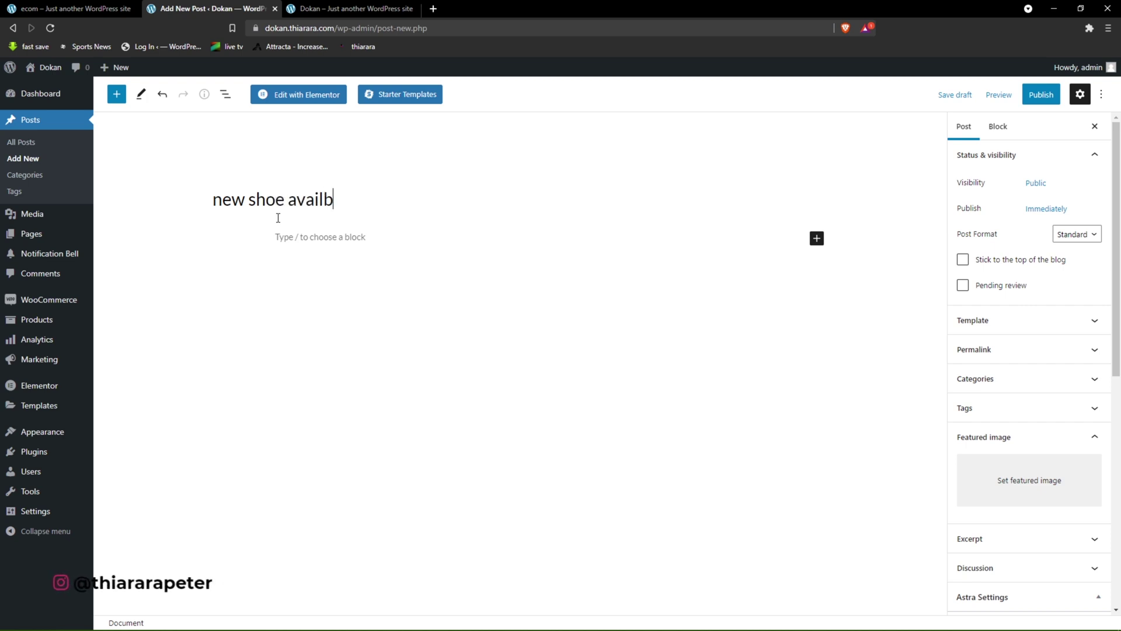
pyautogui.click(303, 237)
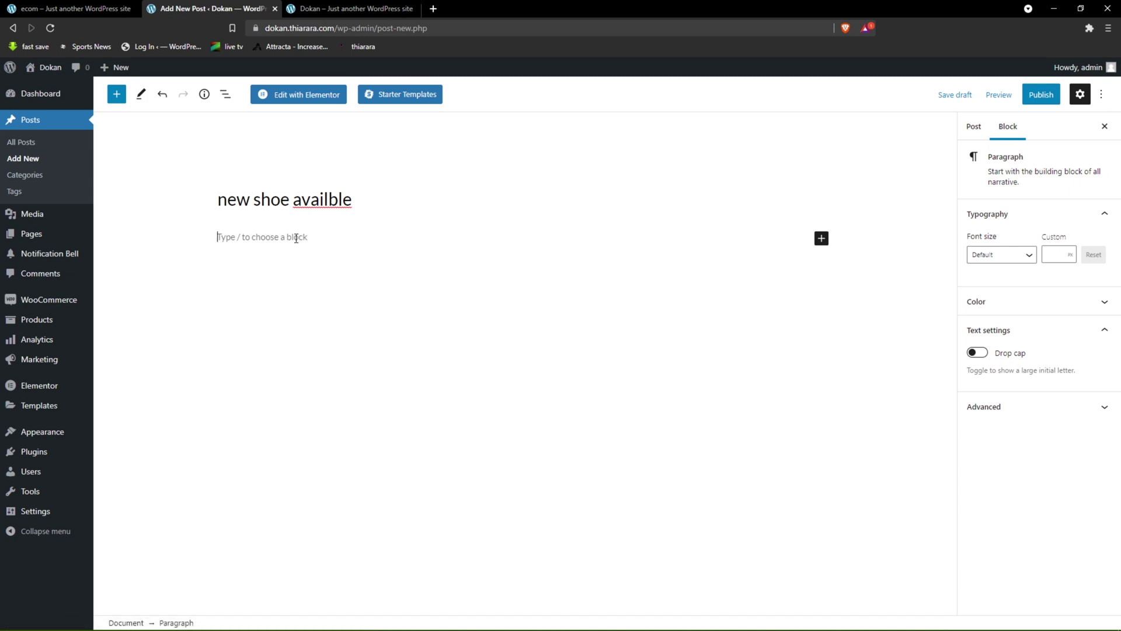
pyautogui.press('super+v')
pyautogui.scroll(-3, 293, 371)
pyautogui.click(307, 430)
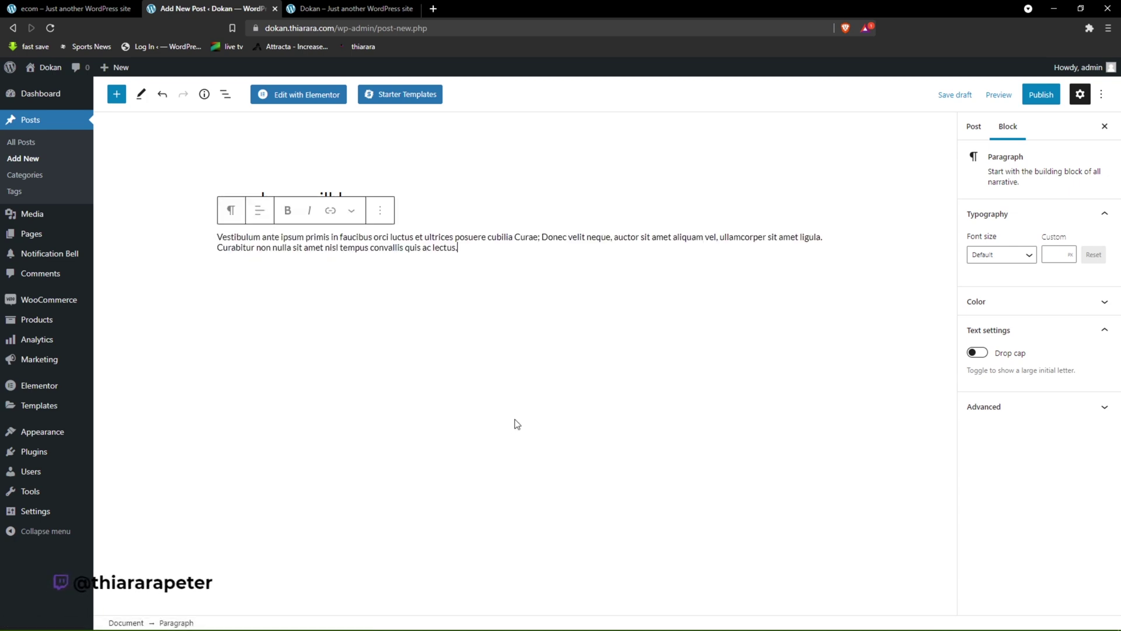
# - Set the sports-shoe3.jpg picture from the media library as the post's featured image
pyautogui.click(974, 127)
pyautogui.click(1031, 482)
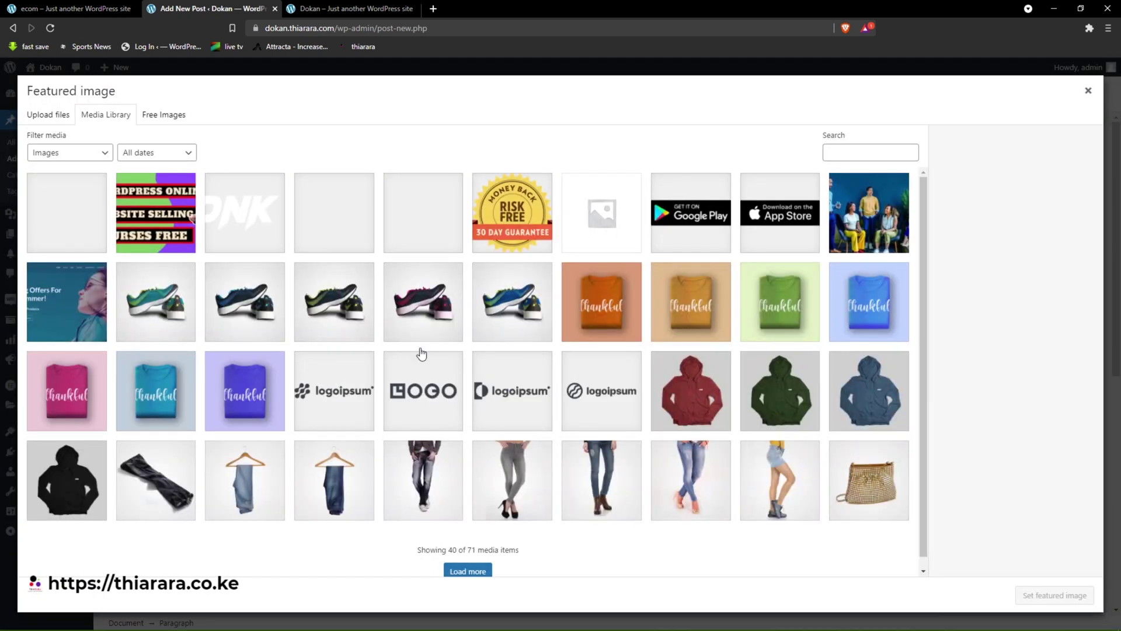
pyautogui.click(324, 297)
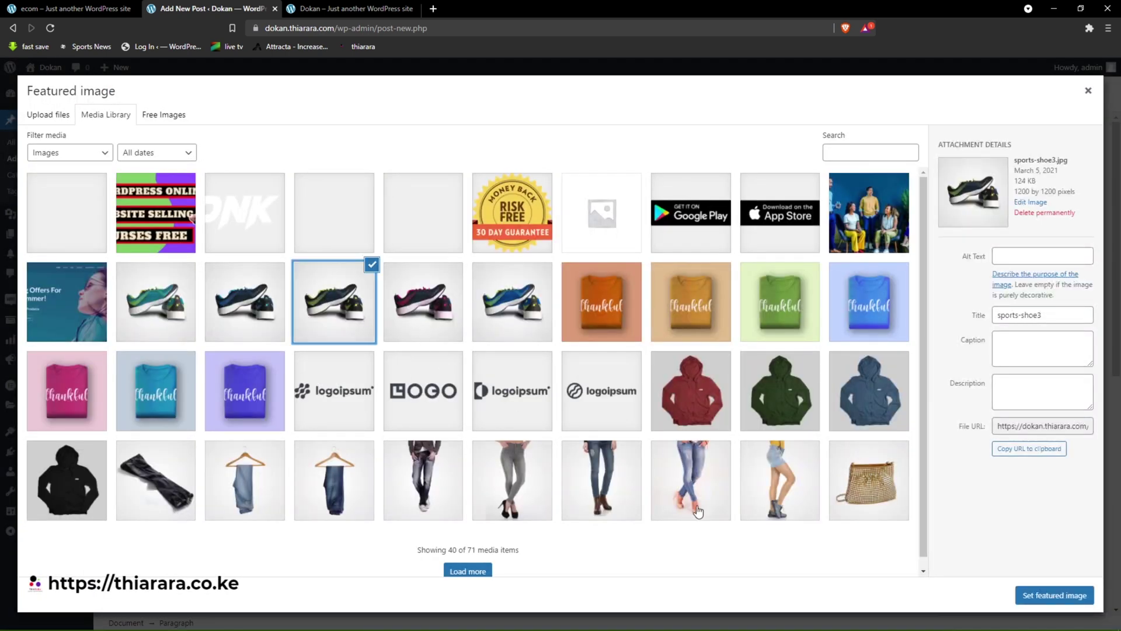
pyautogui.click(1027, 591)
# - Replace the default notification content in the post's notification details with "new shoe available"
pyautogui.scroll(-2, 1005, 537)
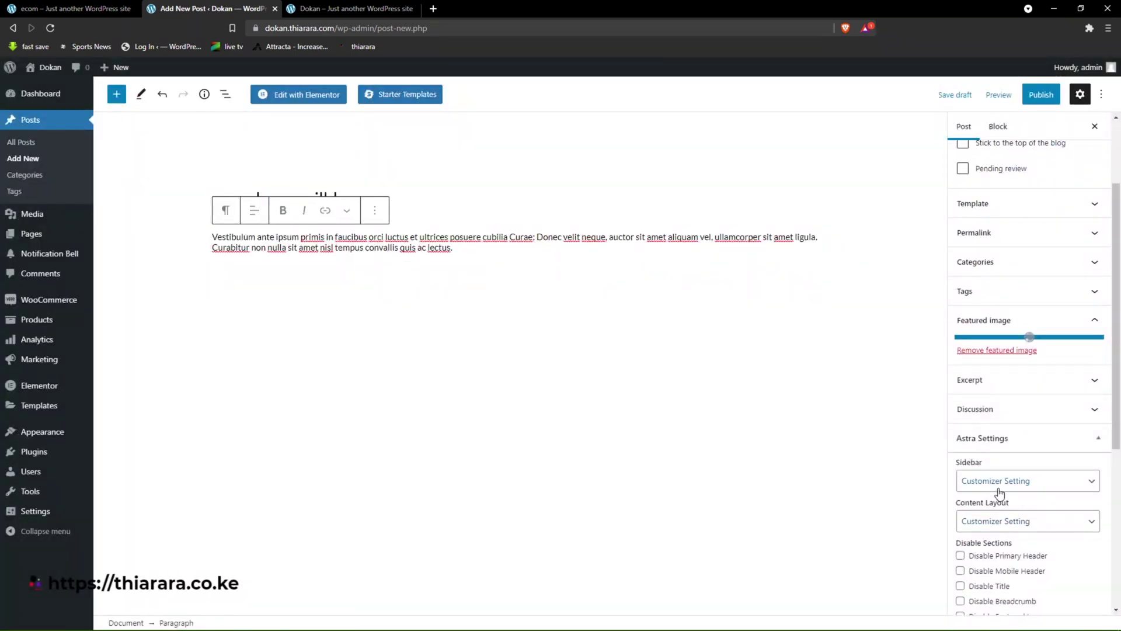
pyautogui.scroll(-4, 987, 485)
pyautogui.scroll(-3, 980, 472)
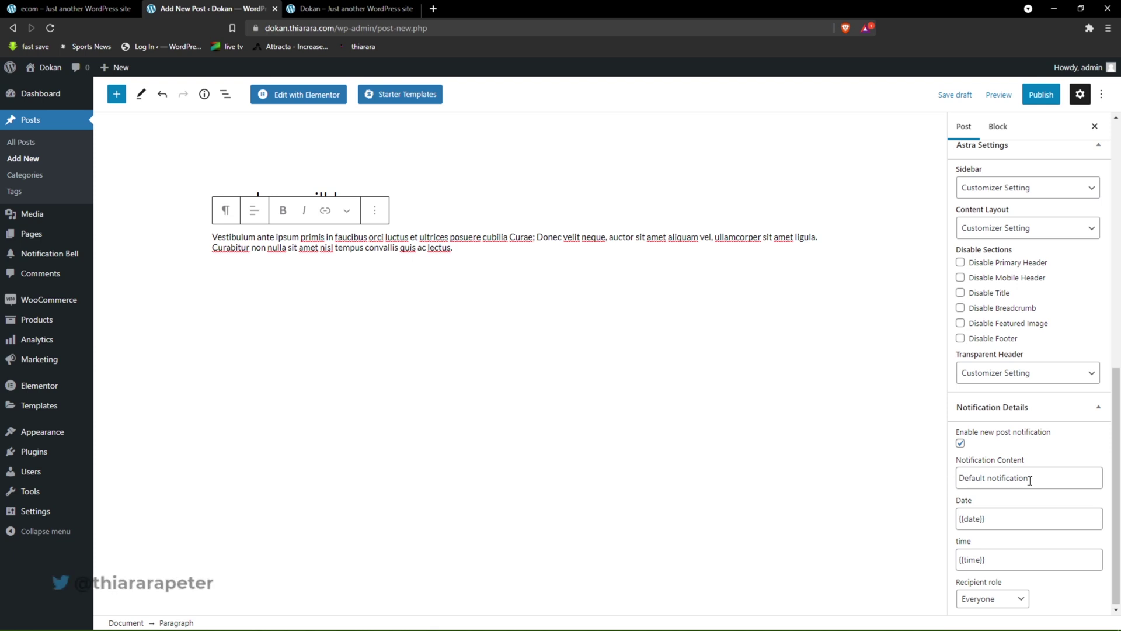
pyautogui.moveTo(1031, 479); pyautogui.dragTo(934, 484)
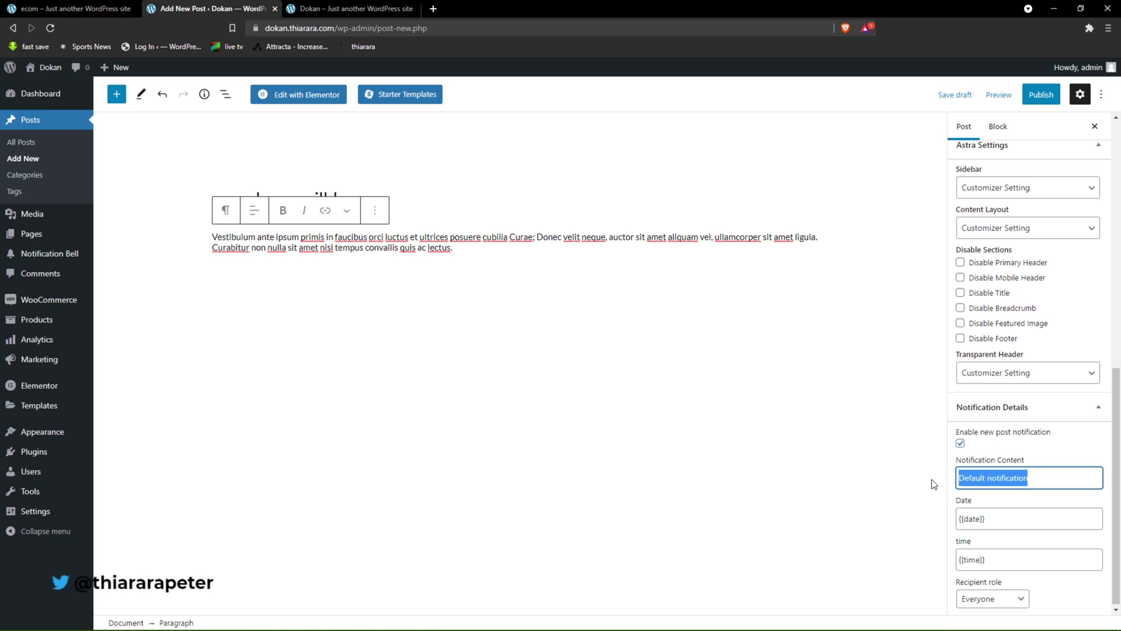
pyautogui.write('new')
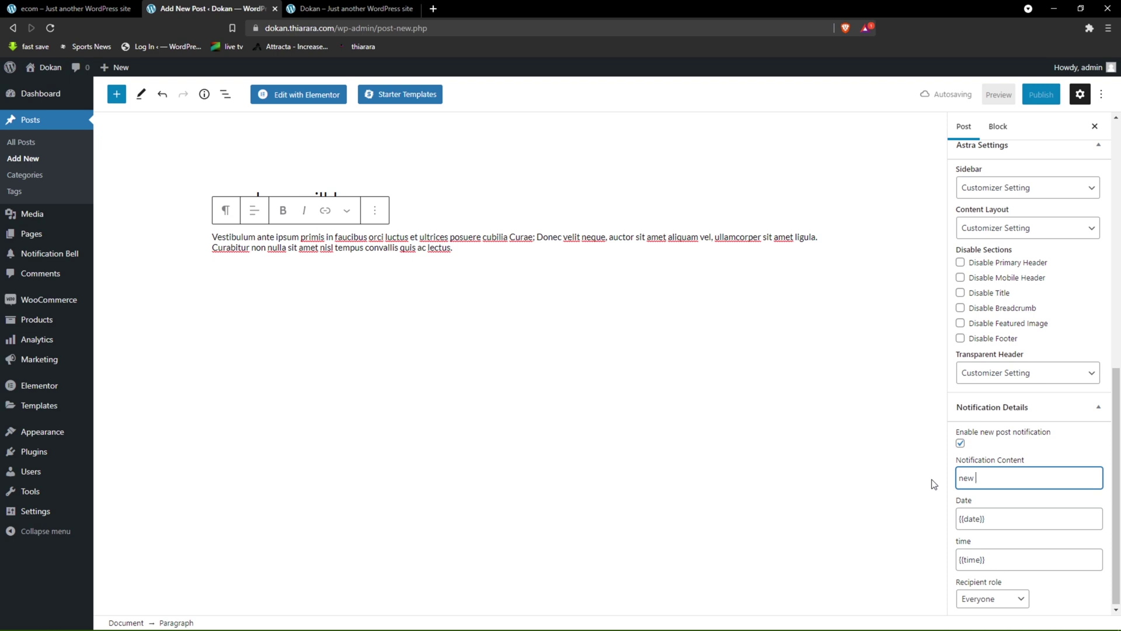
pyautogui.write('sho')
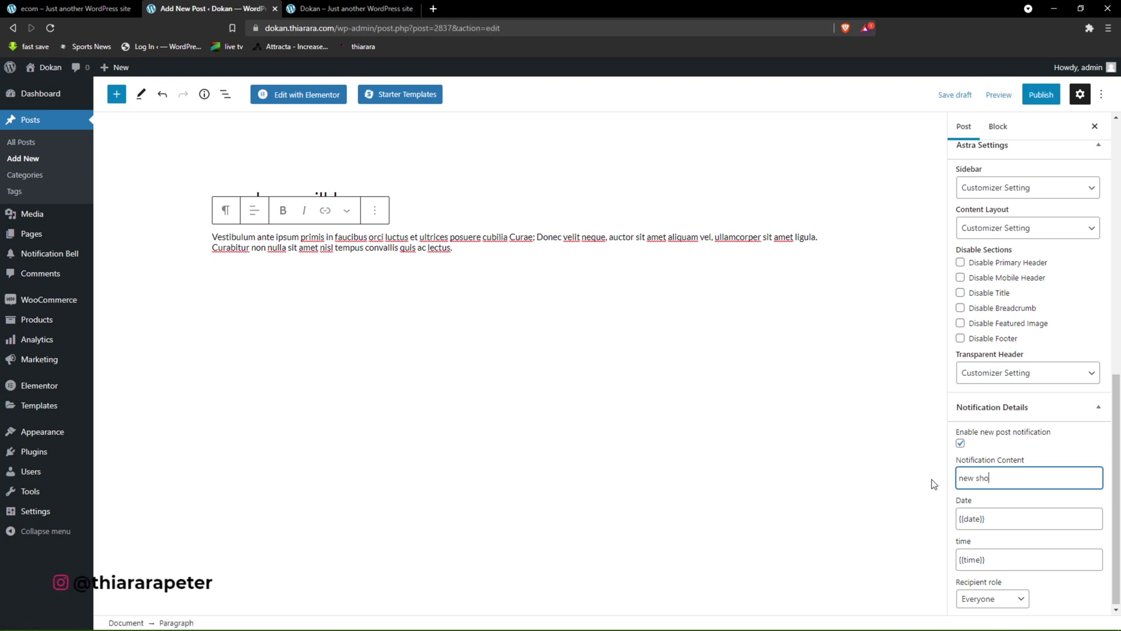
pyautogui.write('e avail')
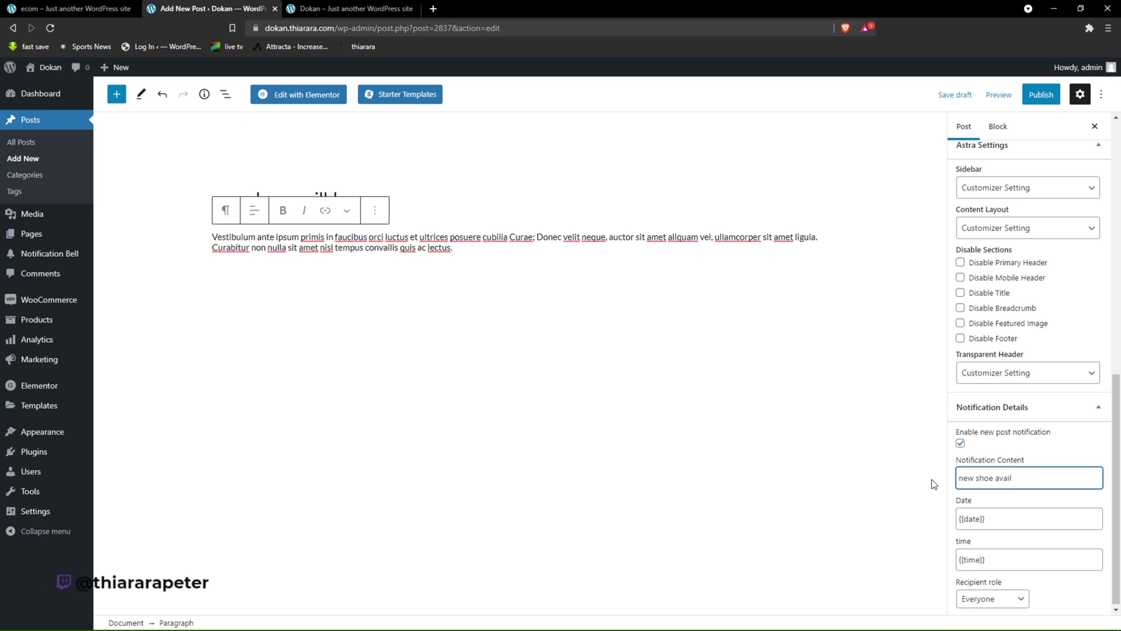
pyautogui.write('able')
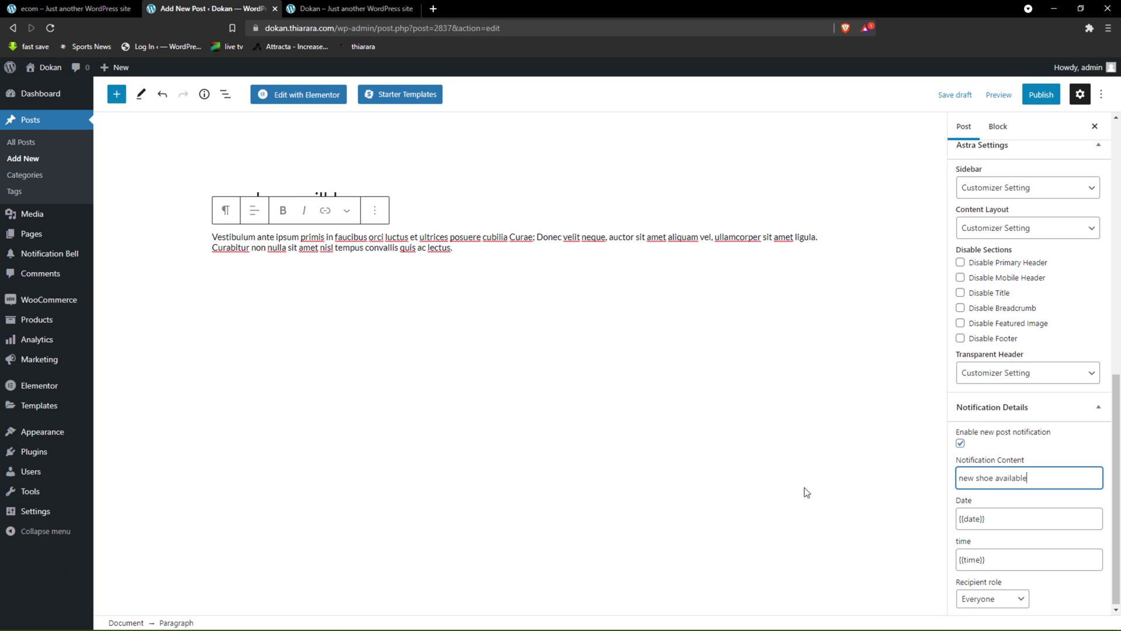
# - Keep the notification's recipient role as Everyone and publish the post
pyautogui.click(986, 599)
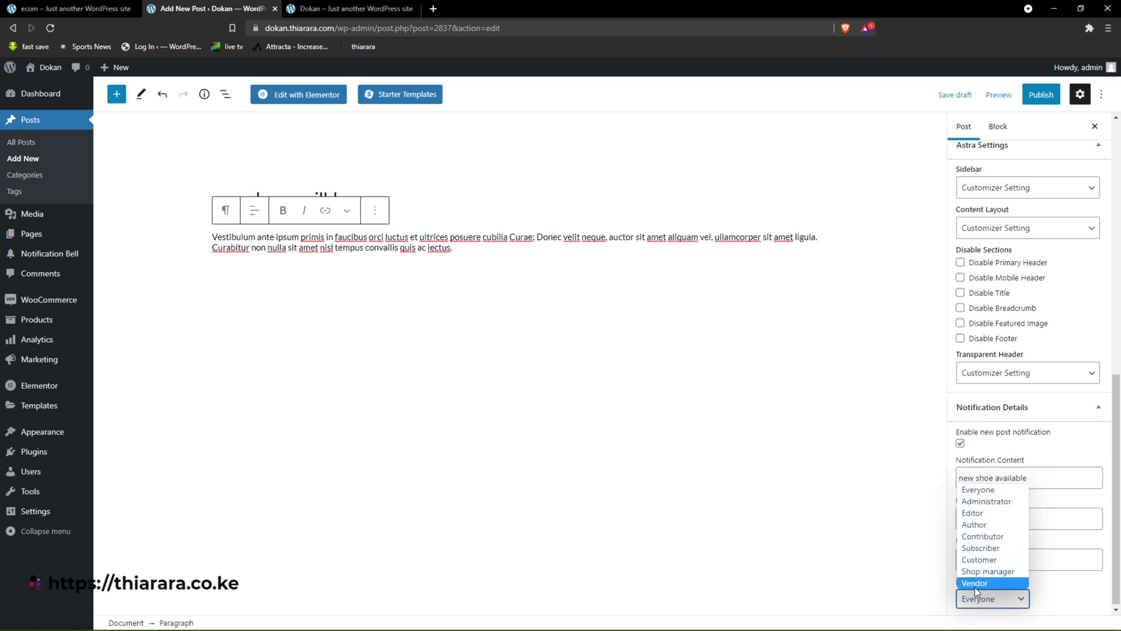
pyautogui.click(980, 491)
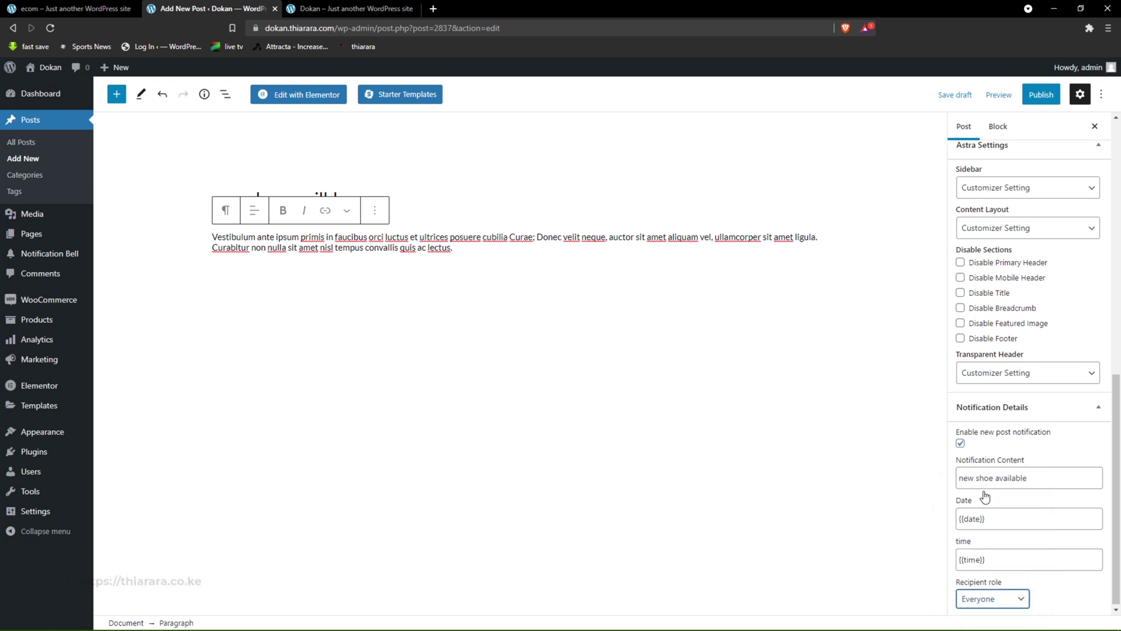
pyautogui.click(1048, 99)
pyautogui.click(1039, 101)
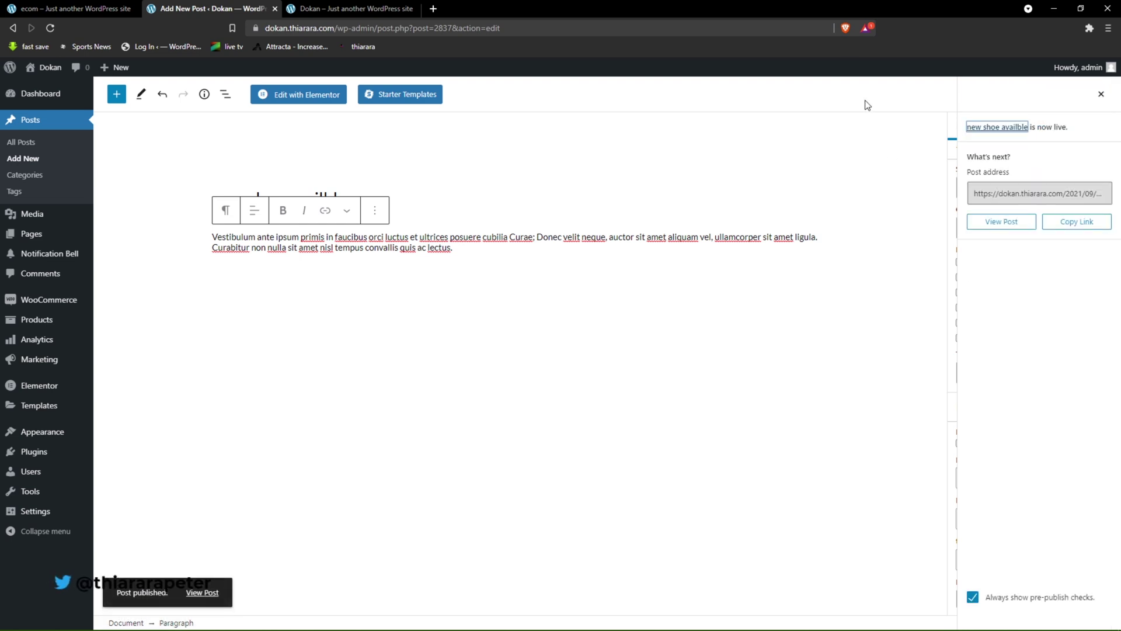
# - Check the menu bell's drop-down on the Dokan home page in the private window and open the new shoe notification
pyautogui.moveTo(433, 614)
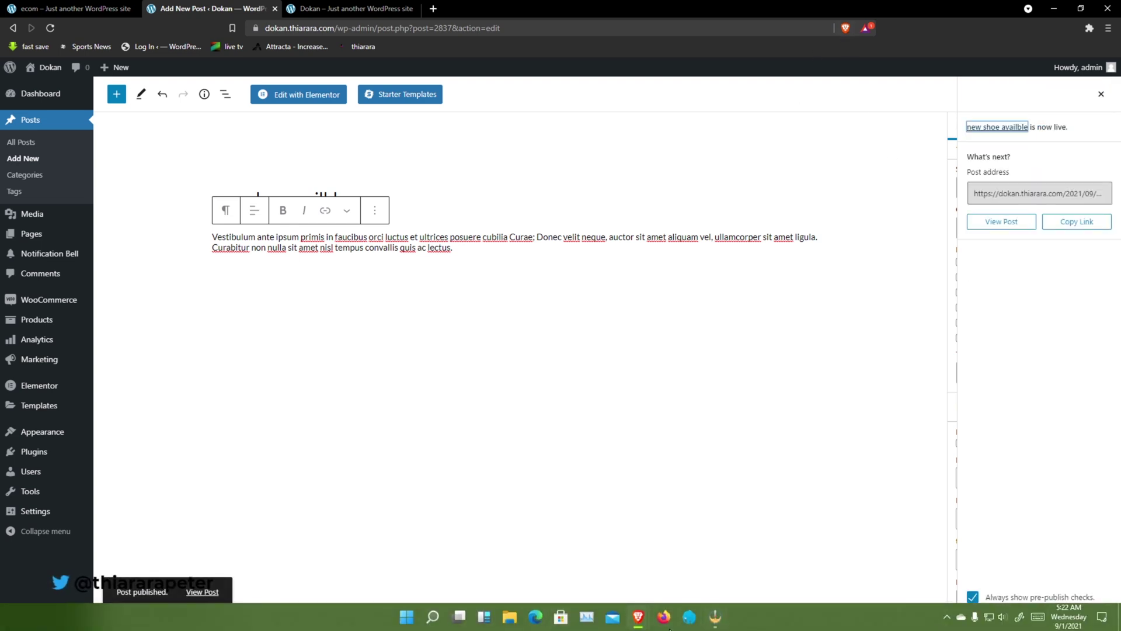
pyautogui.moveTo(638, 616)
pyautogui.click(701, 559)
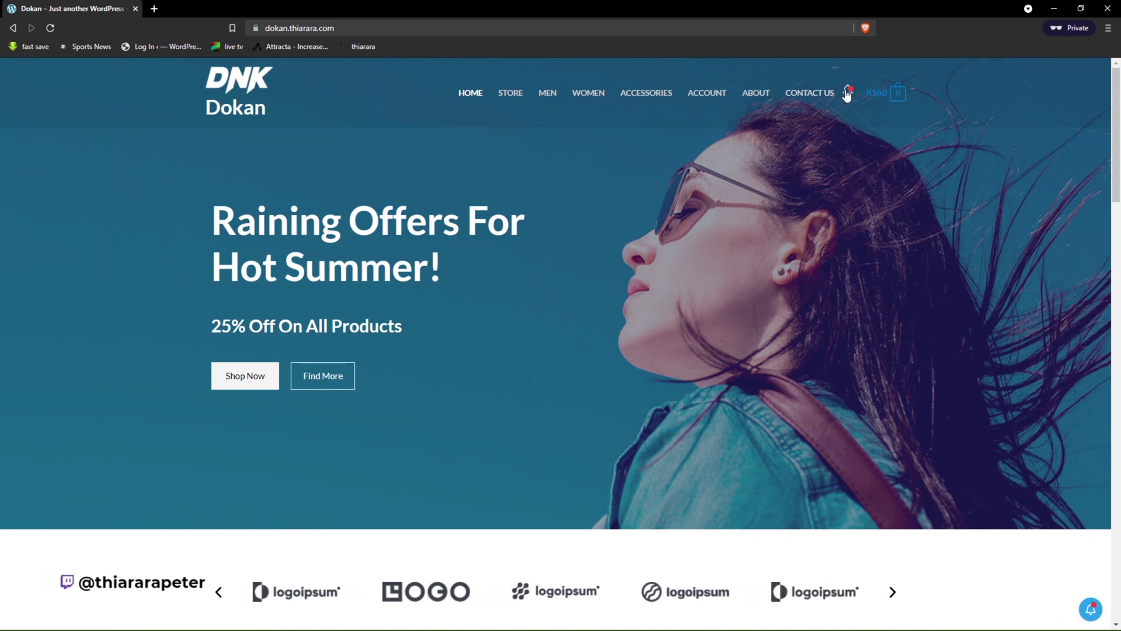
pyautogui.click(847, 92)
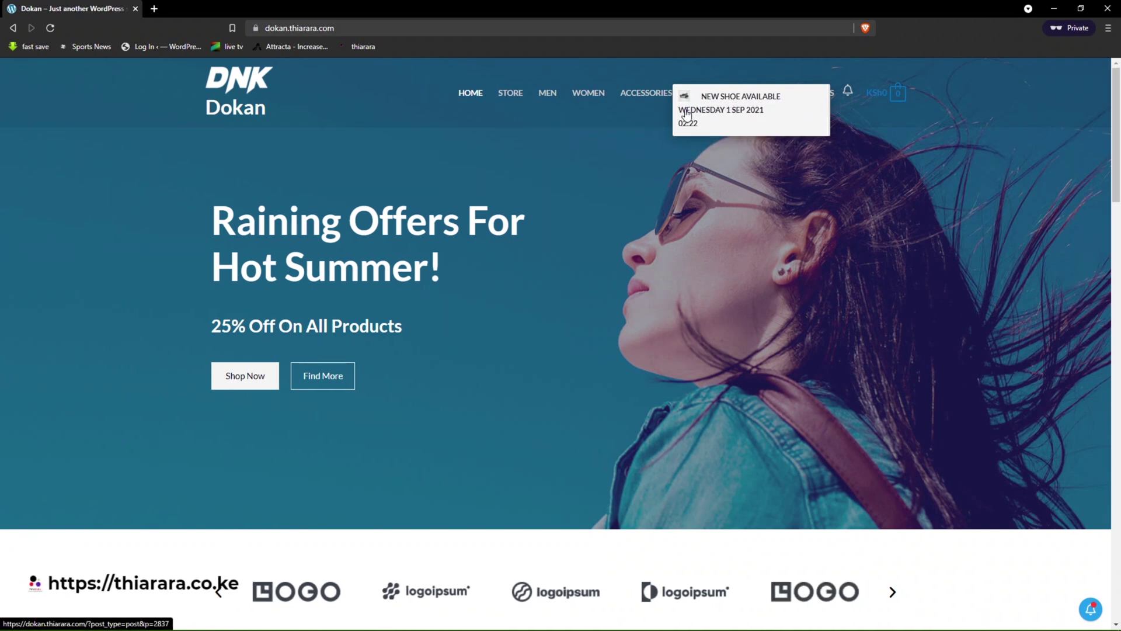
pyautogui.click(724, 111)
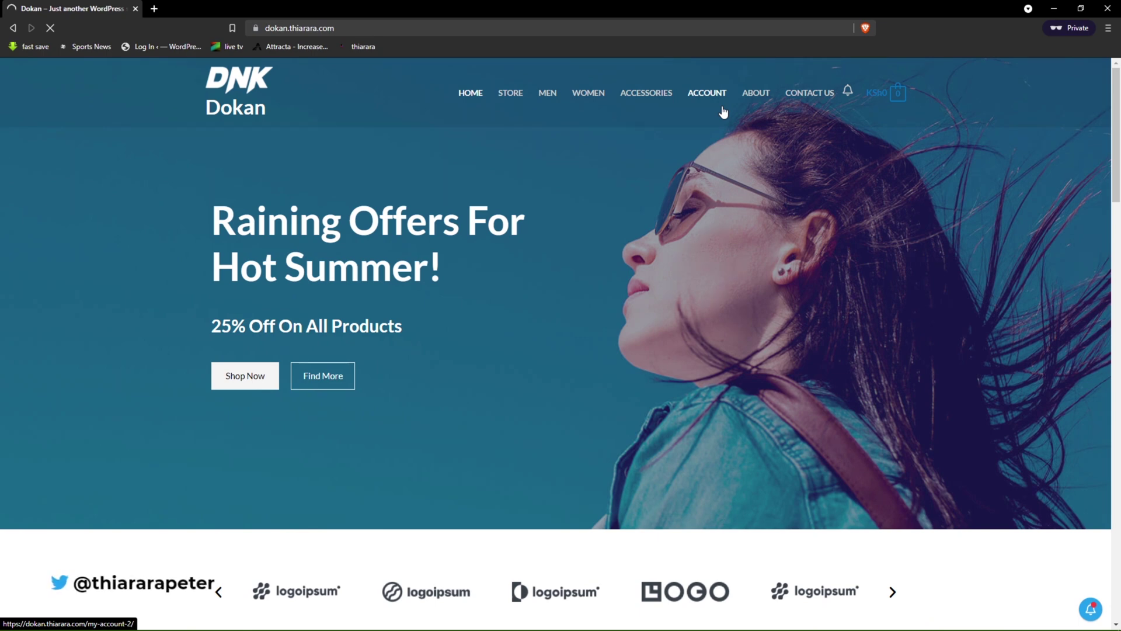
# - Look through the opened new shoe post down to its comment form and return to the Dokan home page
pyautogui.scroll(-10, 525, 308)
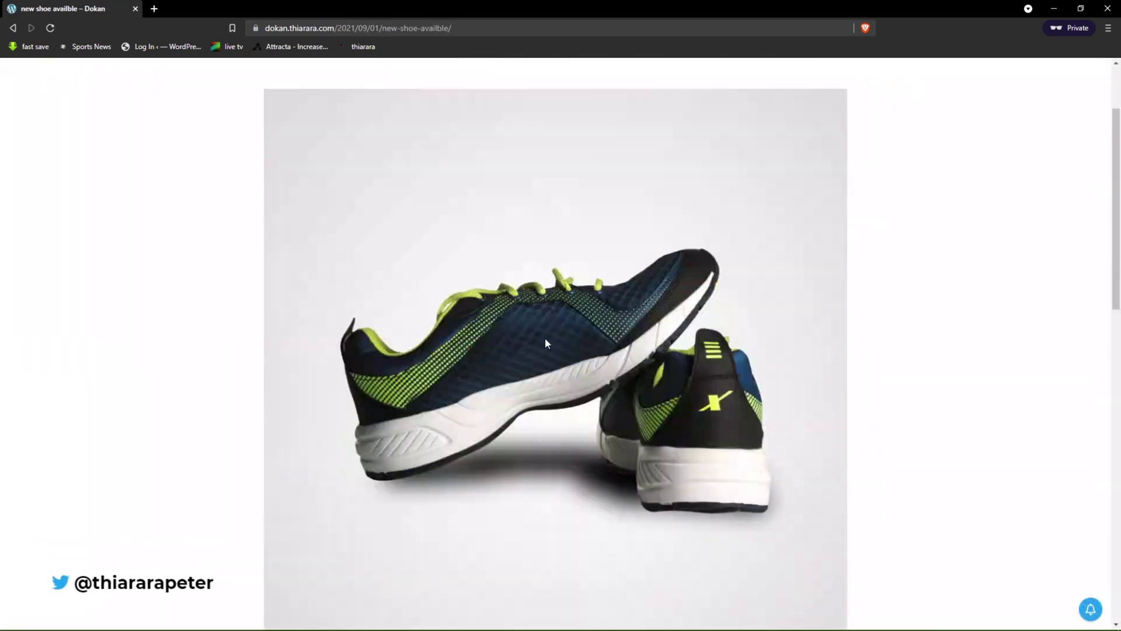
pyautogui.scroll(-5, 426, 387)
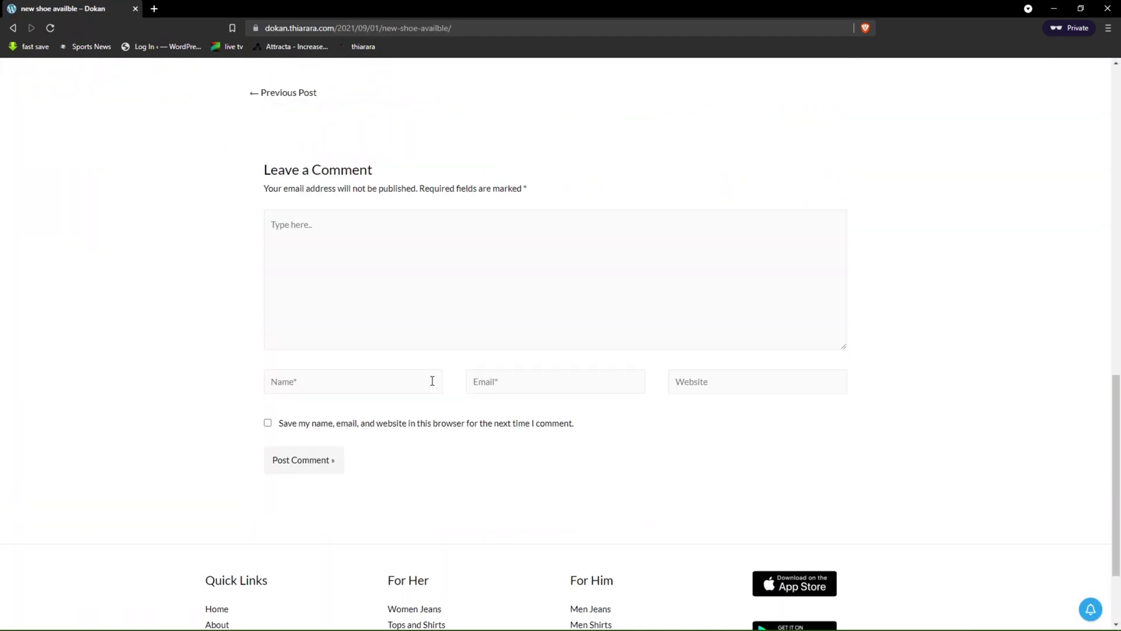
pyautogui.scroll(11, 513, 393)
pyautogui.scroll(5, 397, 374)
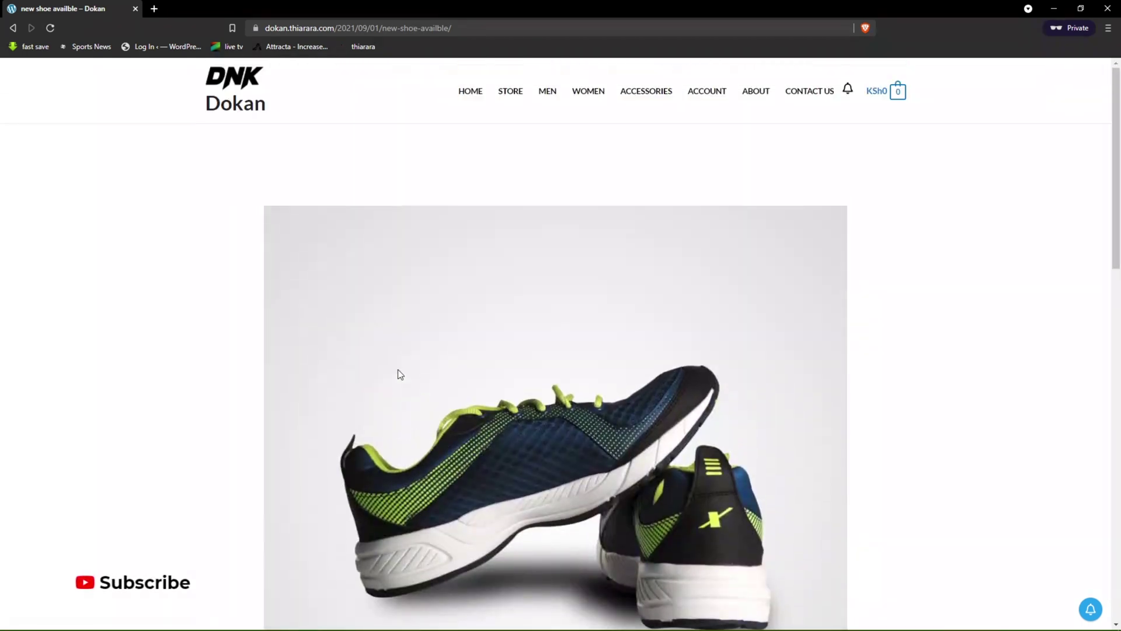
pyautogui.click(486, 91)
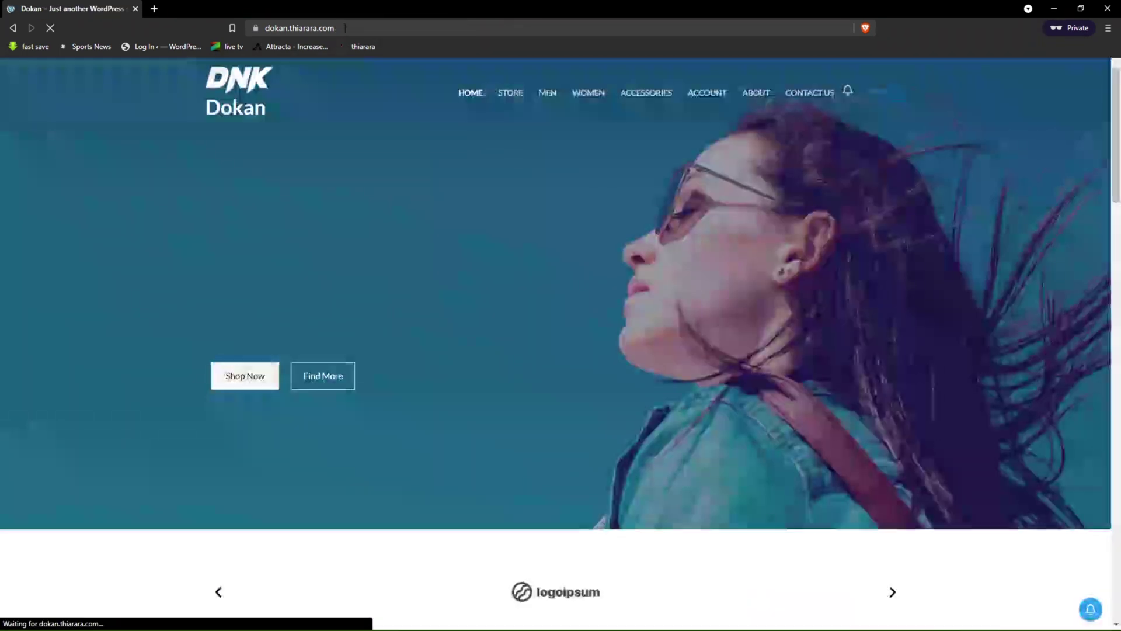
# - Open the WordPress login page at dokan.thiarara.com/wp-admin in the private window
pyautogui.click(356, 28)
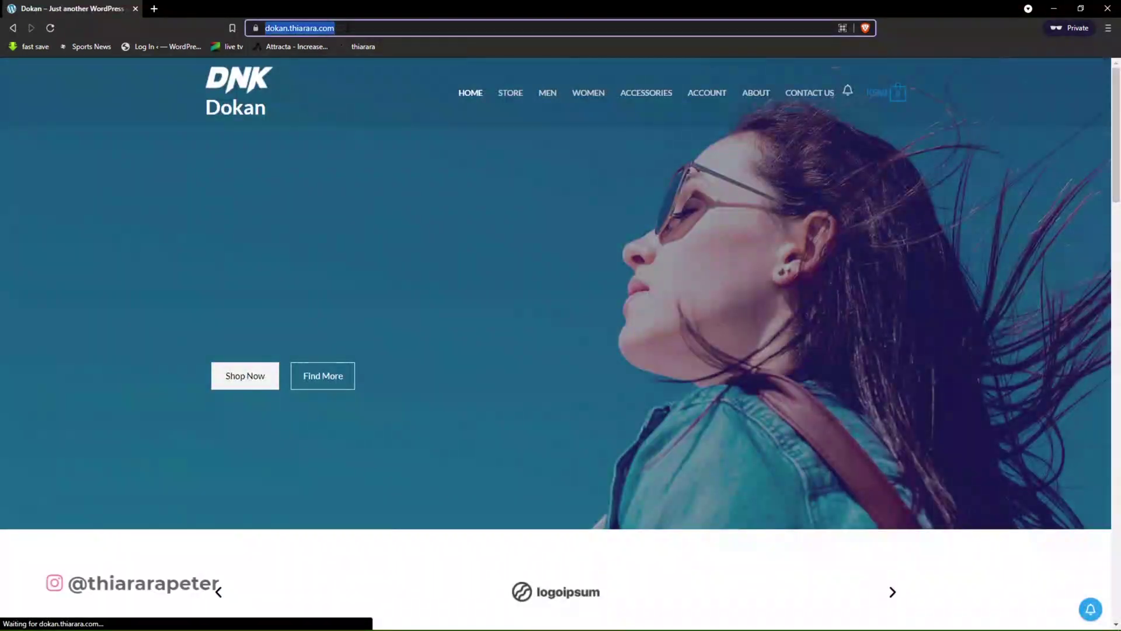
pyautogui.doubleClick(357, 28)
pyautogui.click(359, 32)
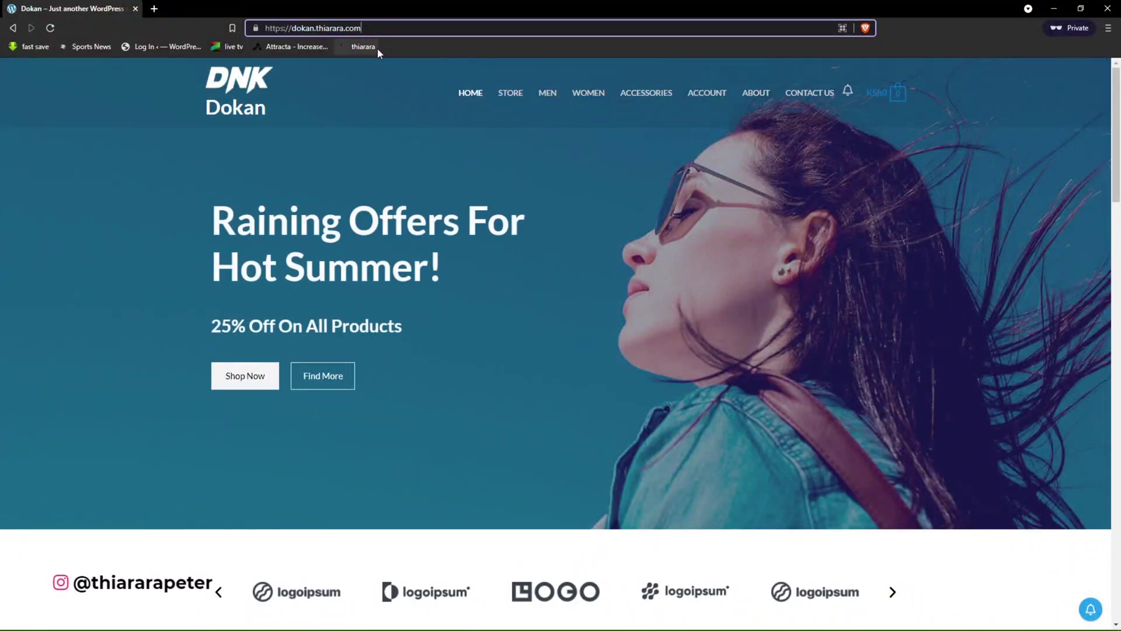
pyautogui.write('/')
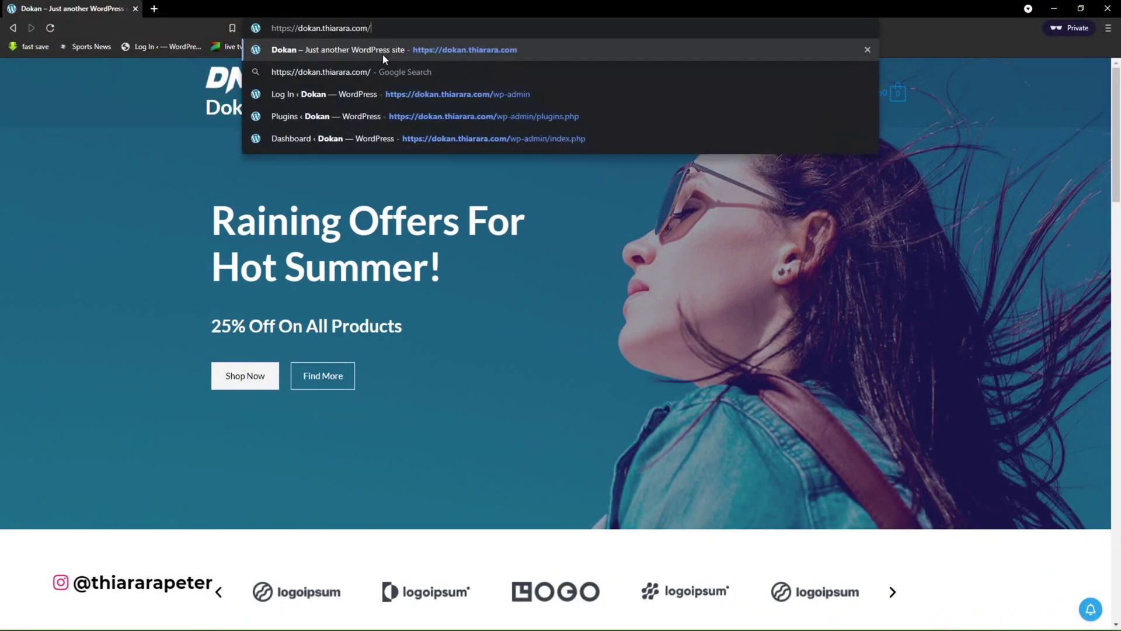
pyautogui.click(440, 94)
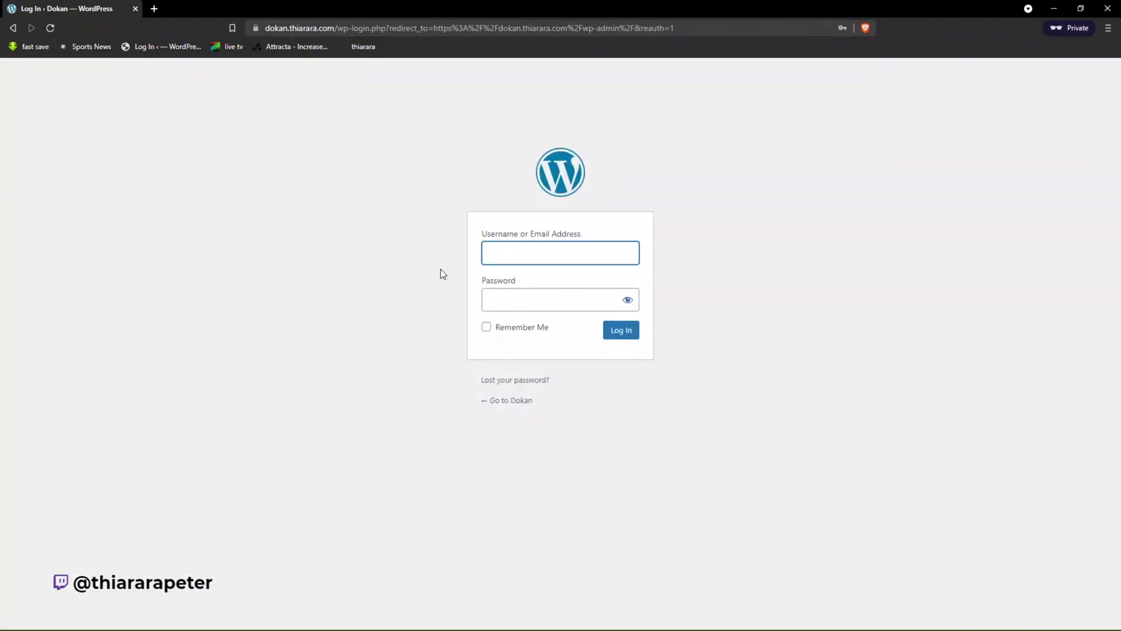
# - Log in to the Dokan site with the demo account's e-mail and its account password
pyautogui.click(502, 259)
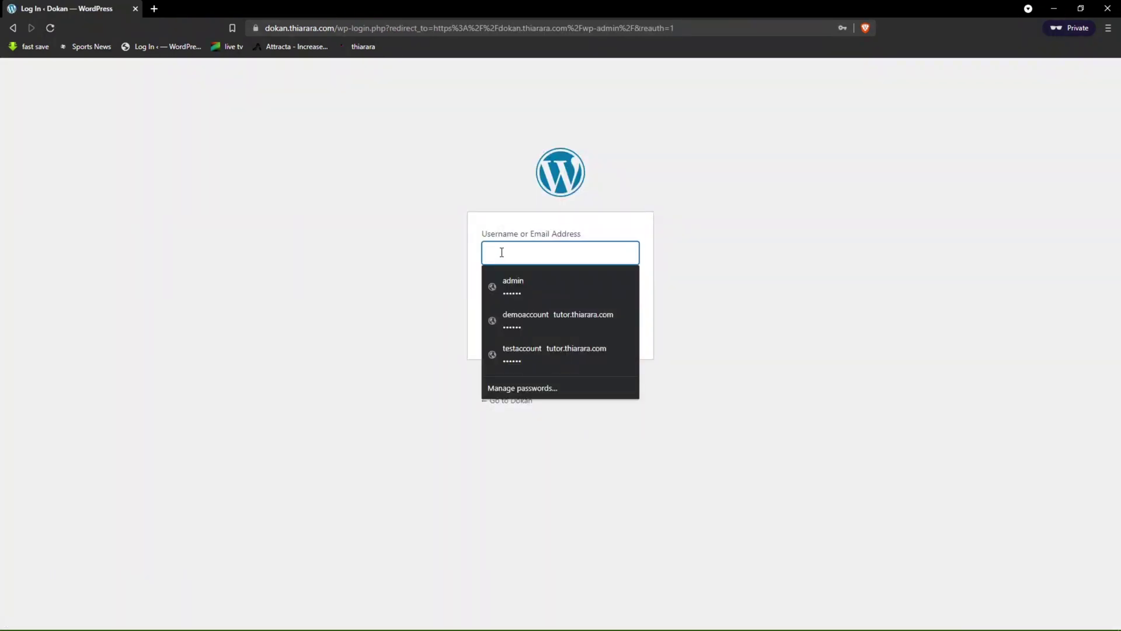
pyautogui.press('super+v')
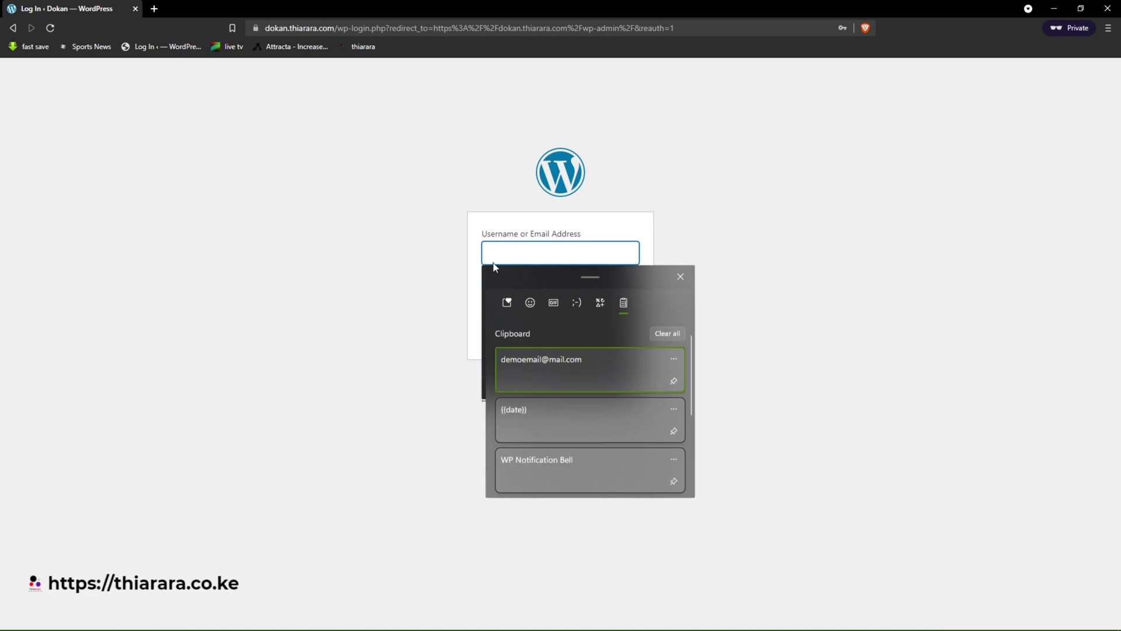
pyautogui.click(528, 358)
pyautogui.click(503, 300)
pyautogui.click(533, 352)
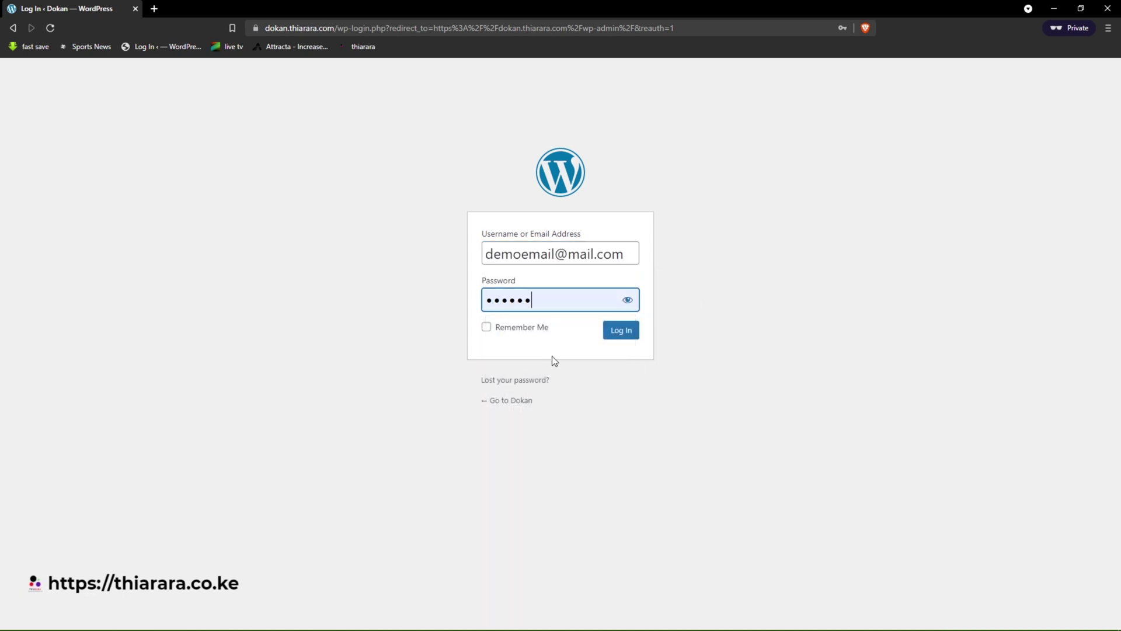
pyautogui.click(611, 337)
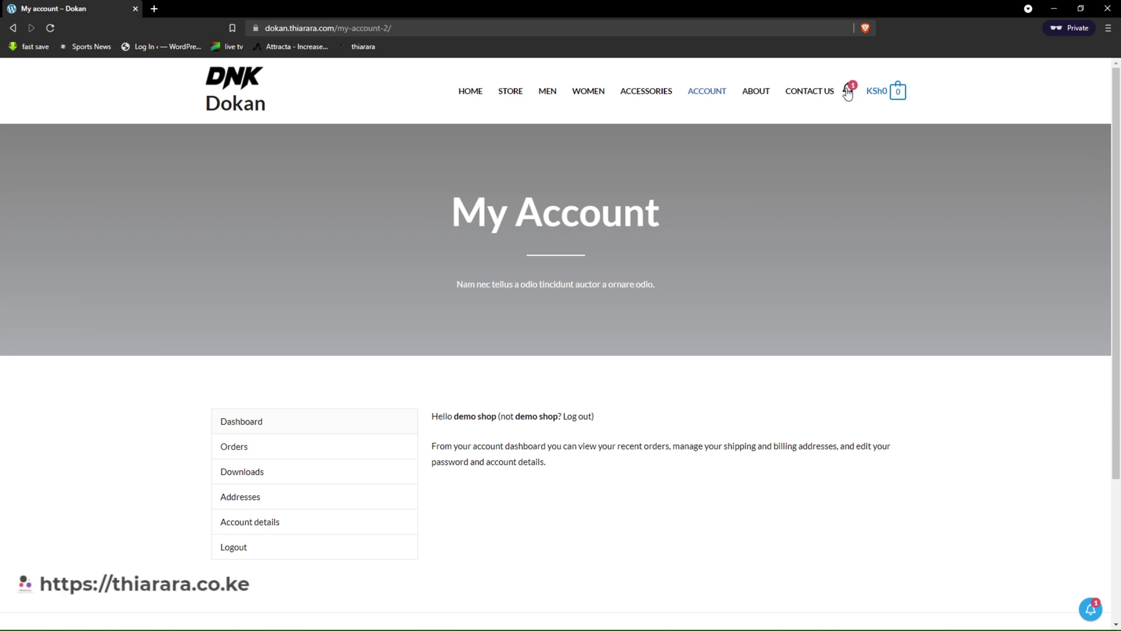
# - Check the notification lists of the menu bell and the floating bell on the My Account page, reducing the private window in between
pyautogui.click(848, 92)
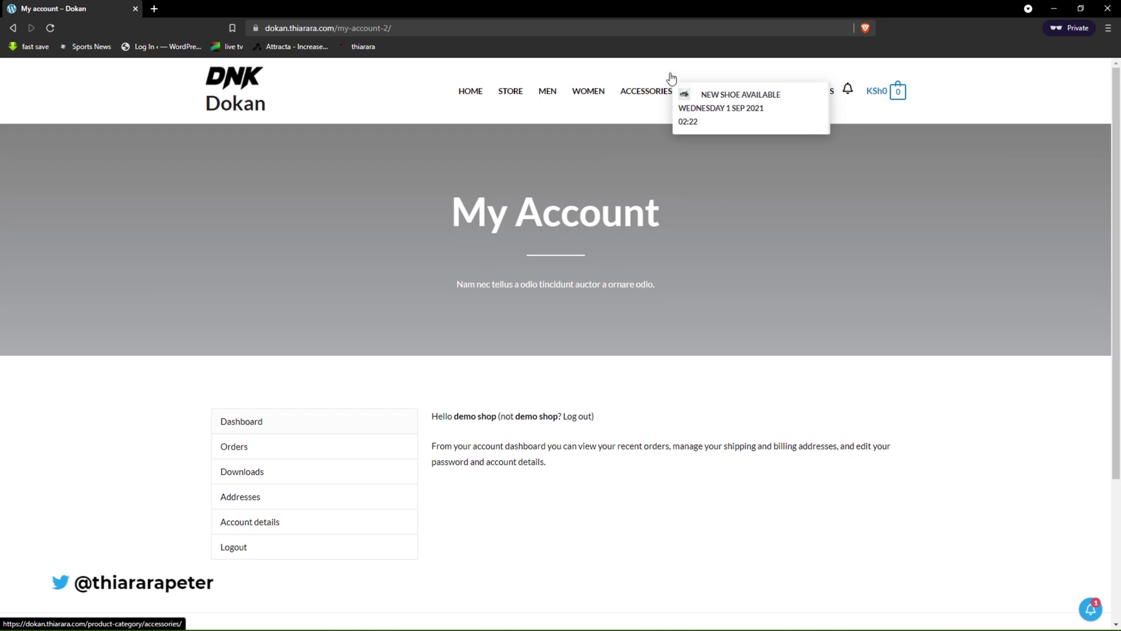
pyautogui.moveTo(520, 8); pyautogui.dragTo(509, 196)
pyautogui.moveTo(609, 200); pyautogui.dragTo(645, 118)
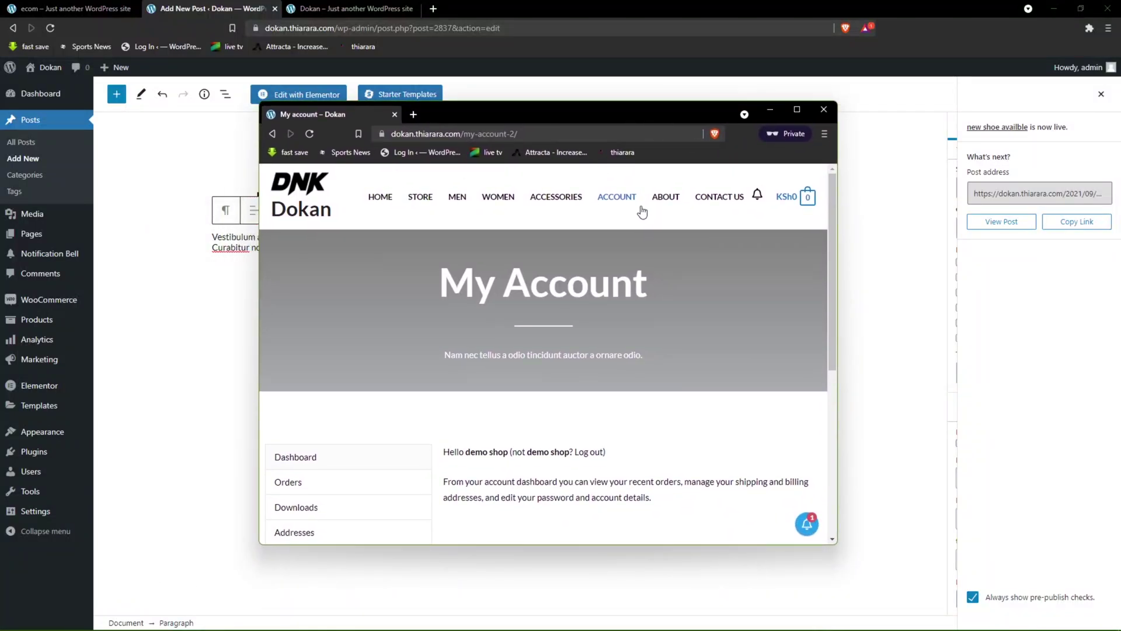
pyautogui.scroll(-3, 618, 302)
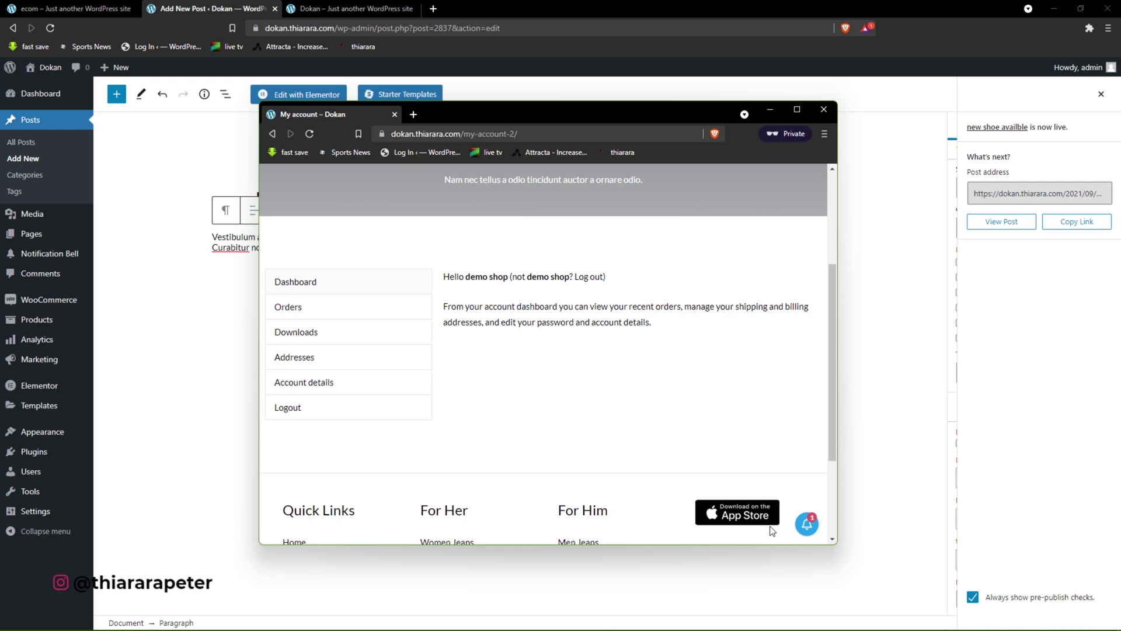
pyautogui.click(805, 527)
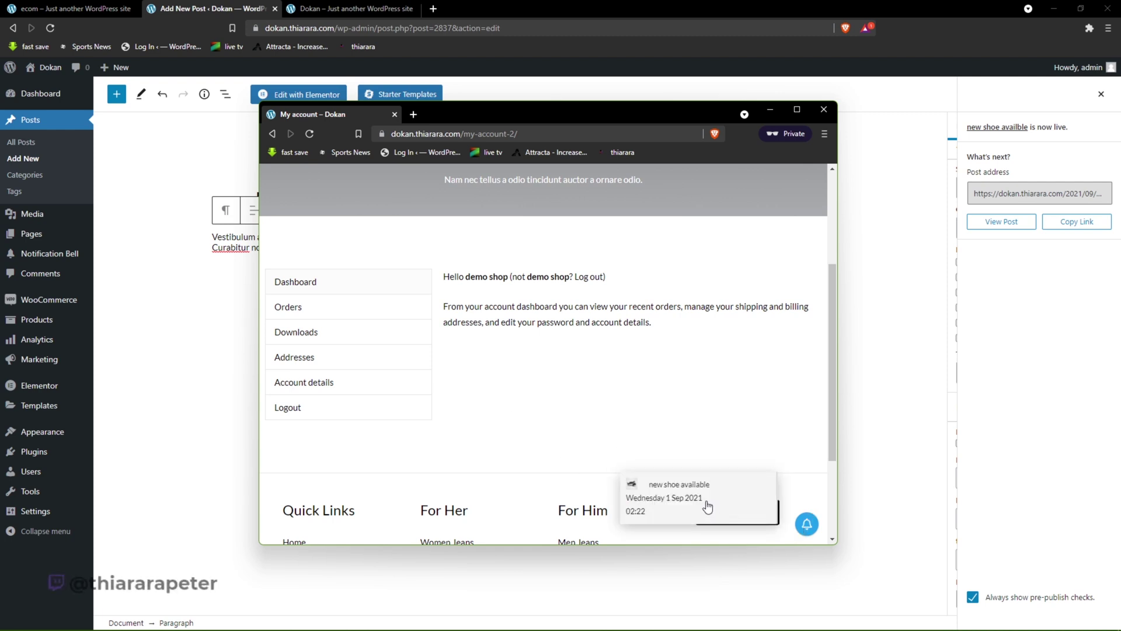